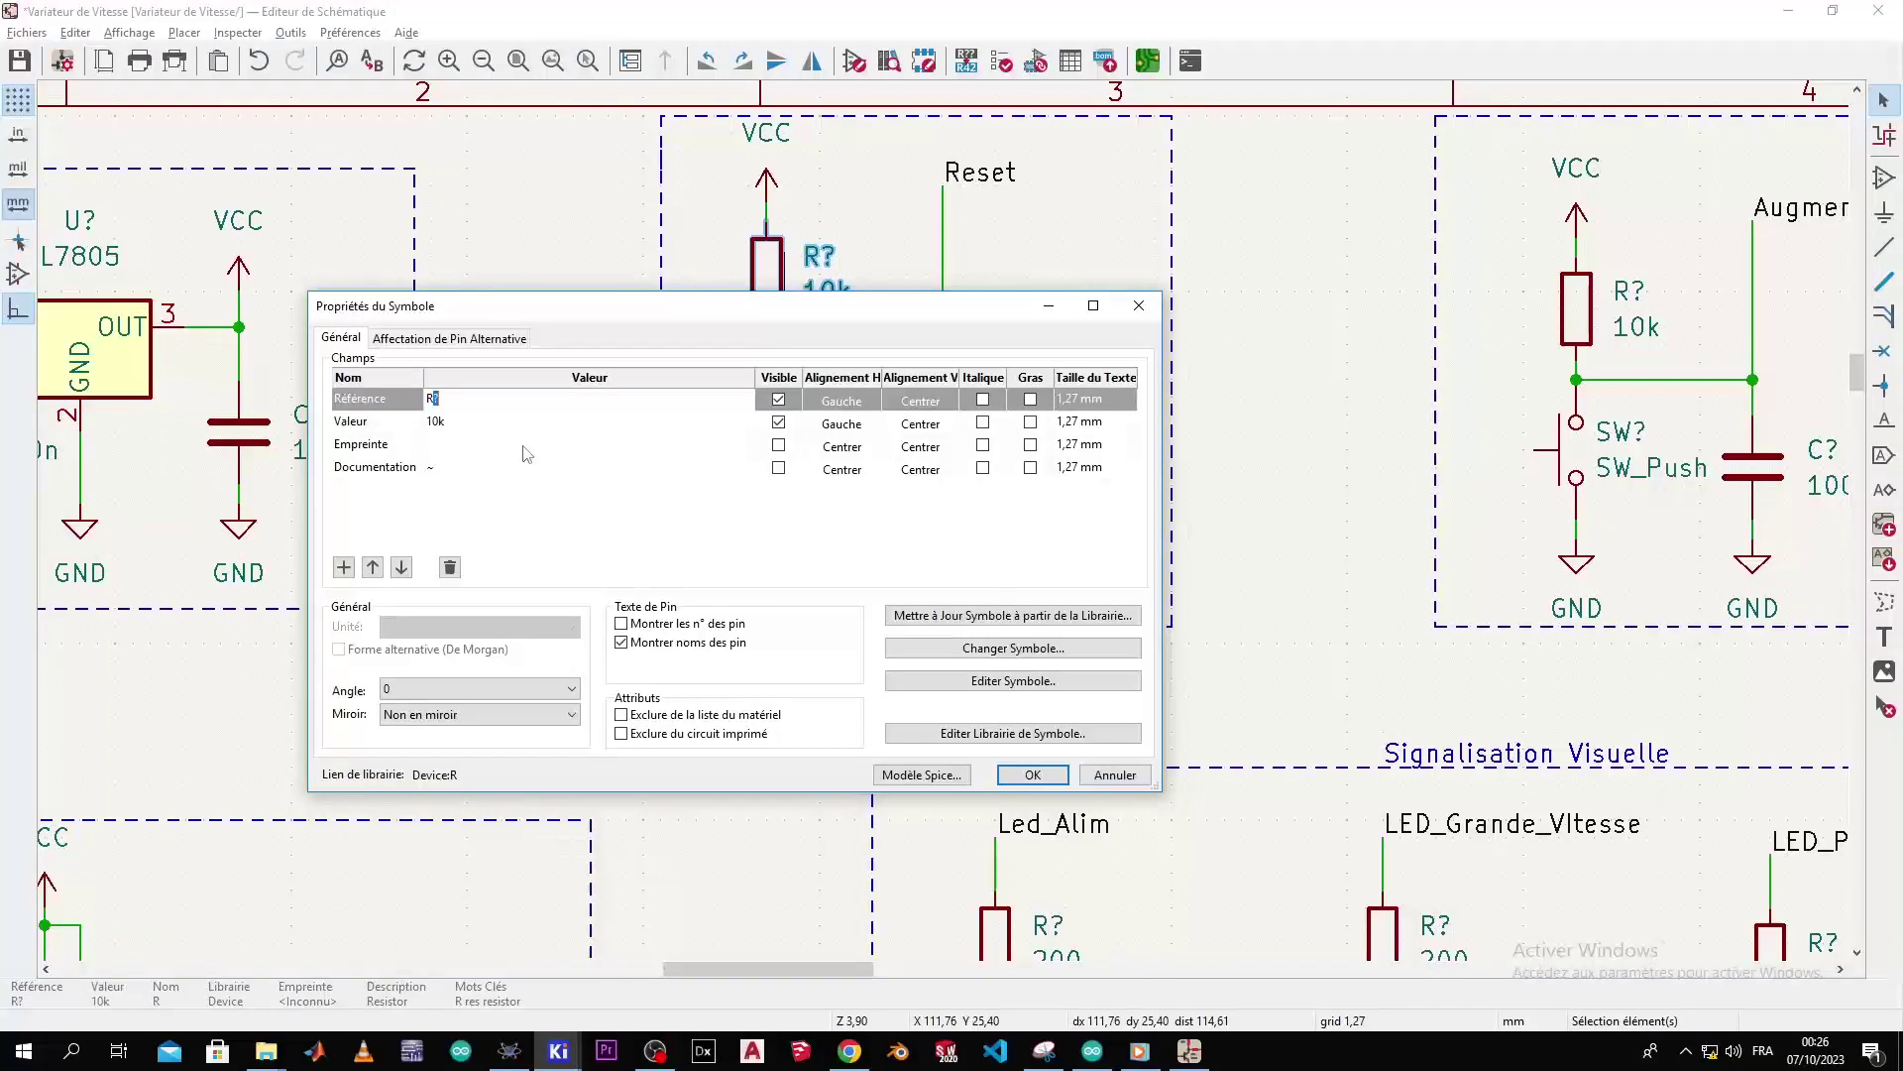
# - Leave the resistor's properties, open the symbol fields table at full size and expand the 10k resistor group
pyautogui.click(502, 470)
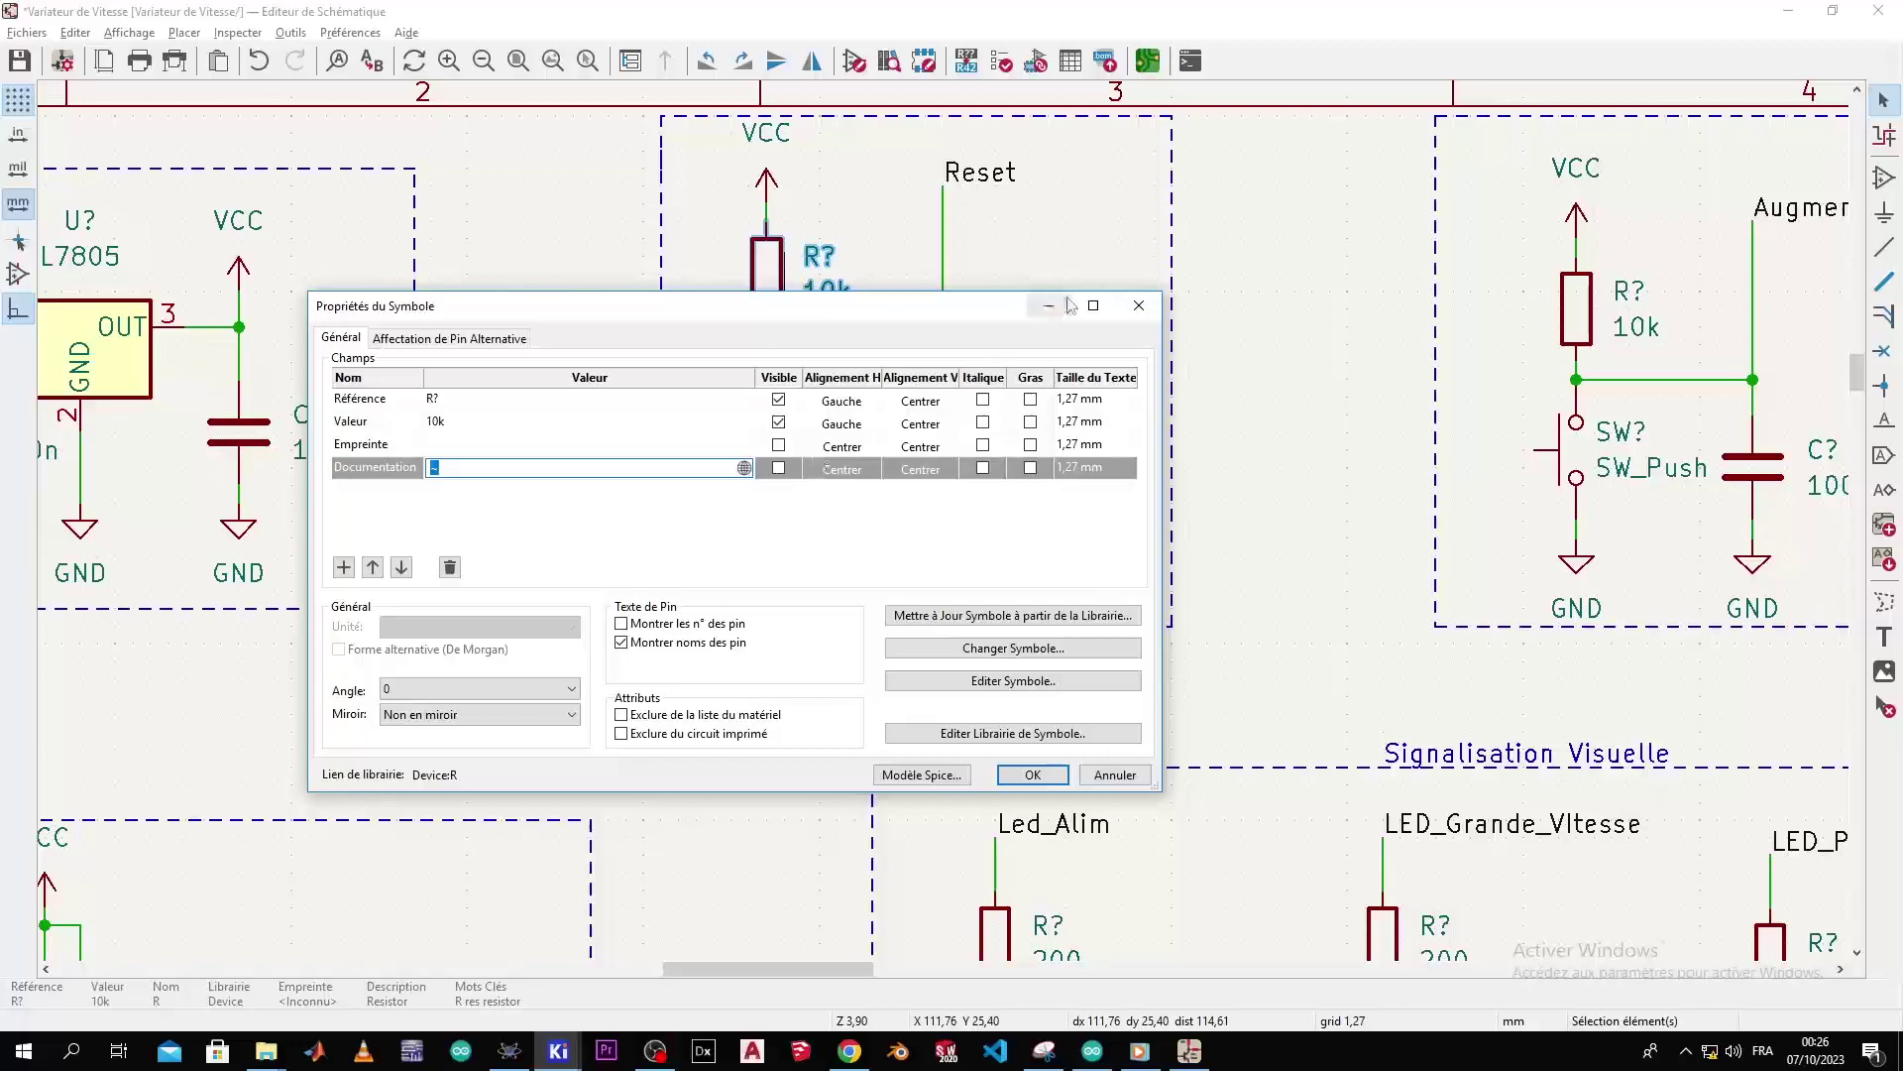
pyautogui.click(1139, 306)
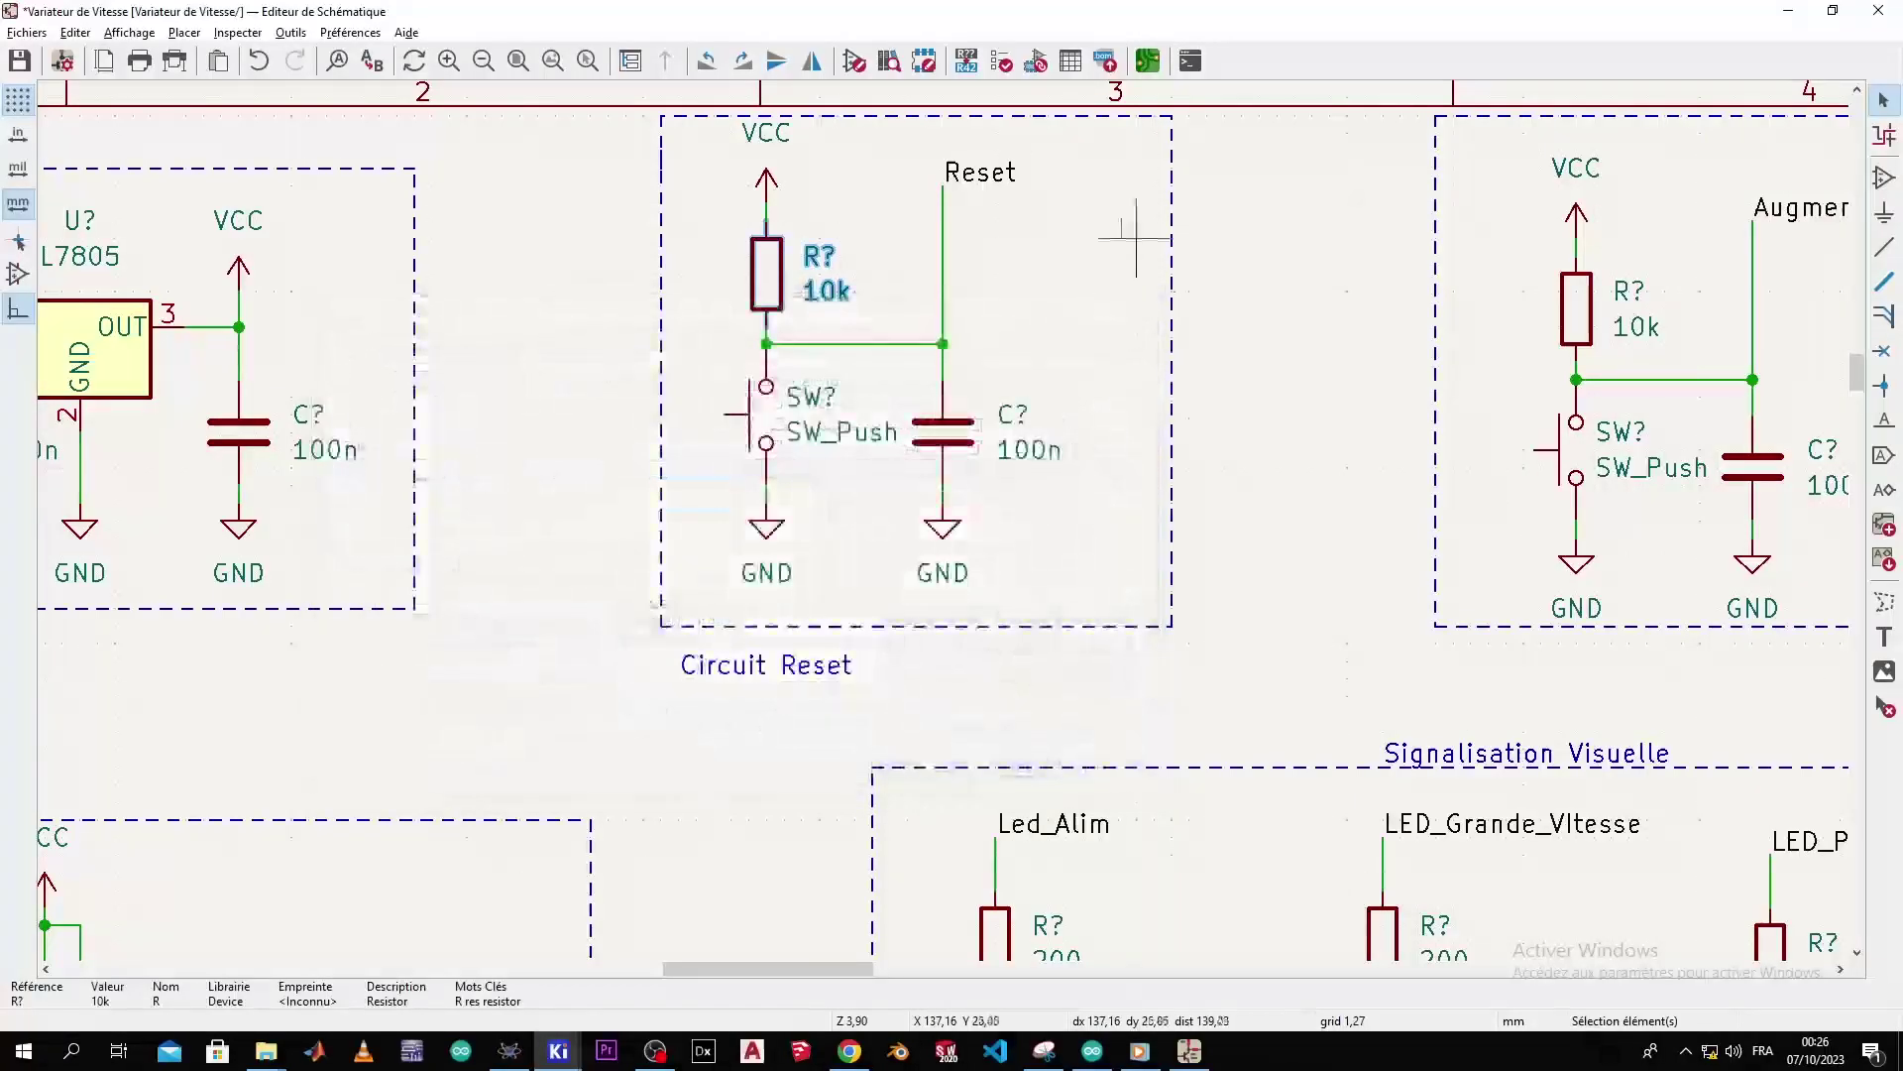
pyautogui.click(1070, 61)
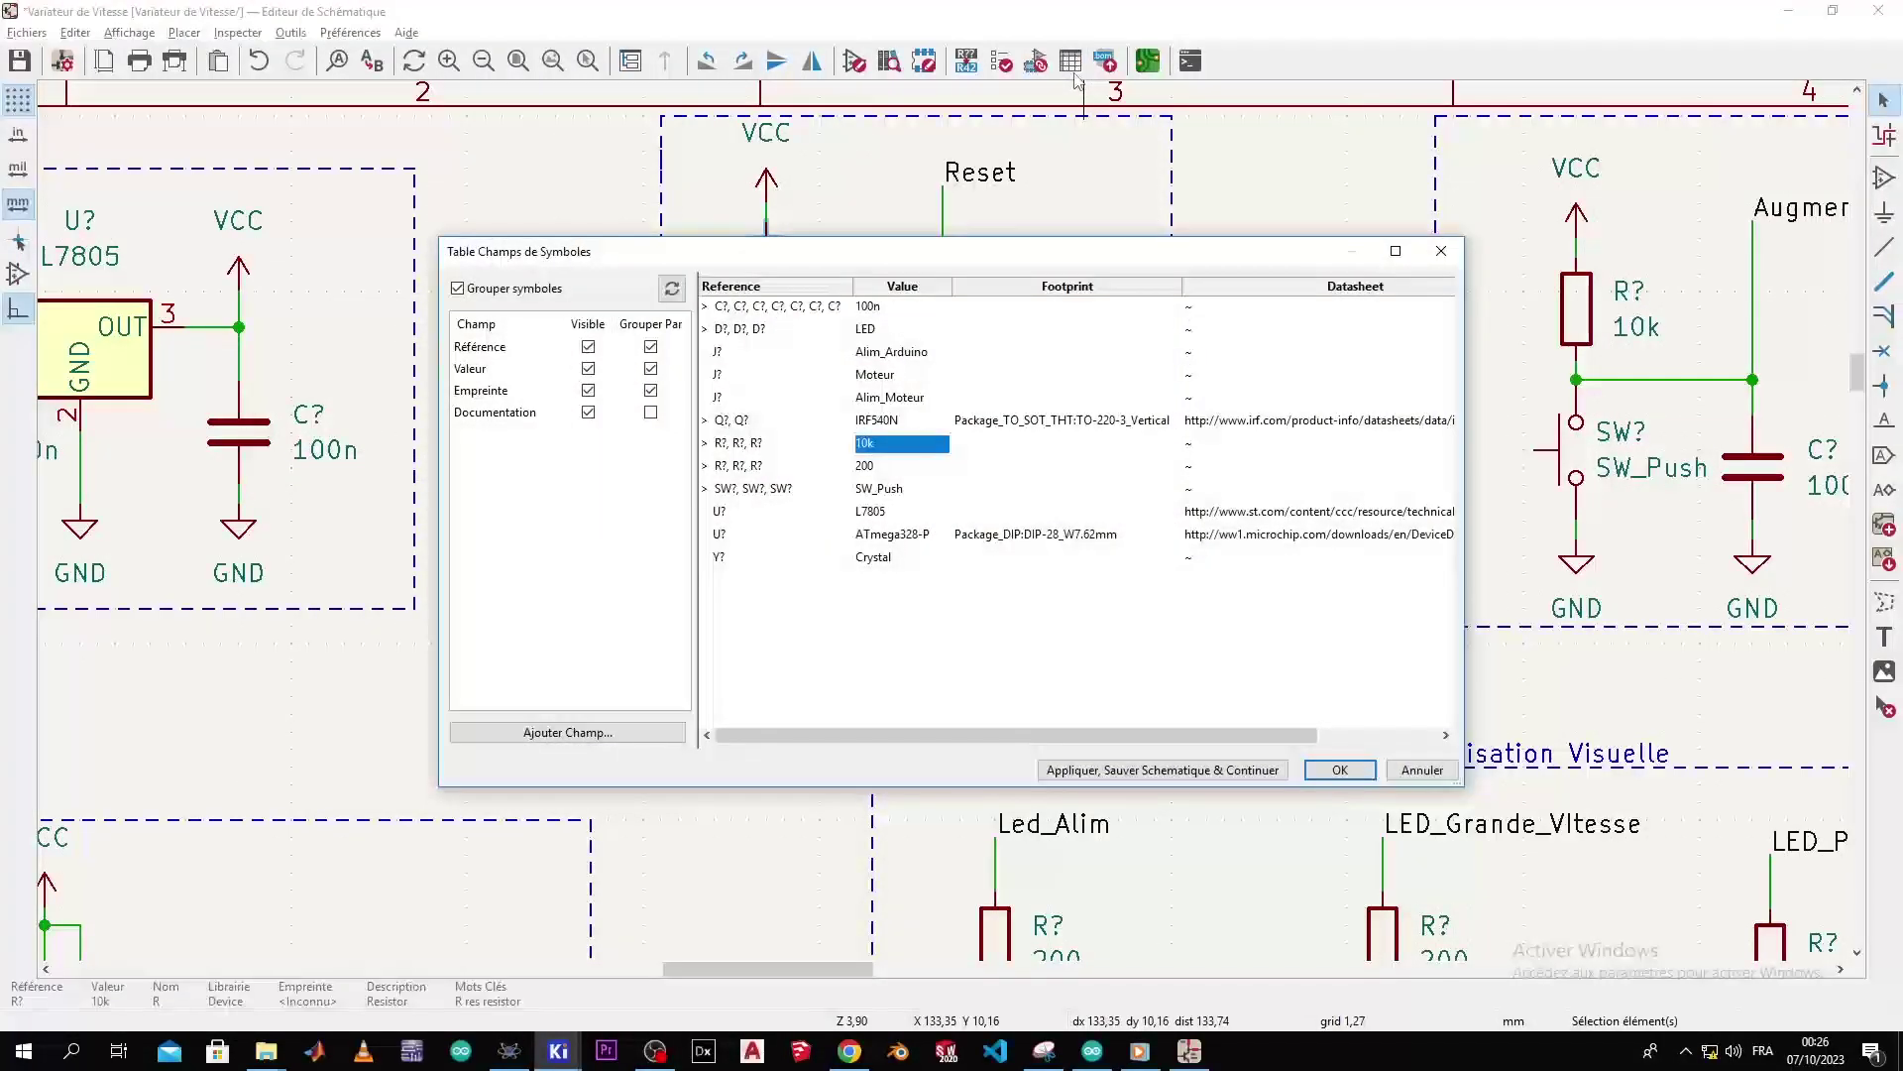
pyautogui.click(793, 443)
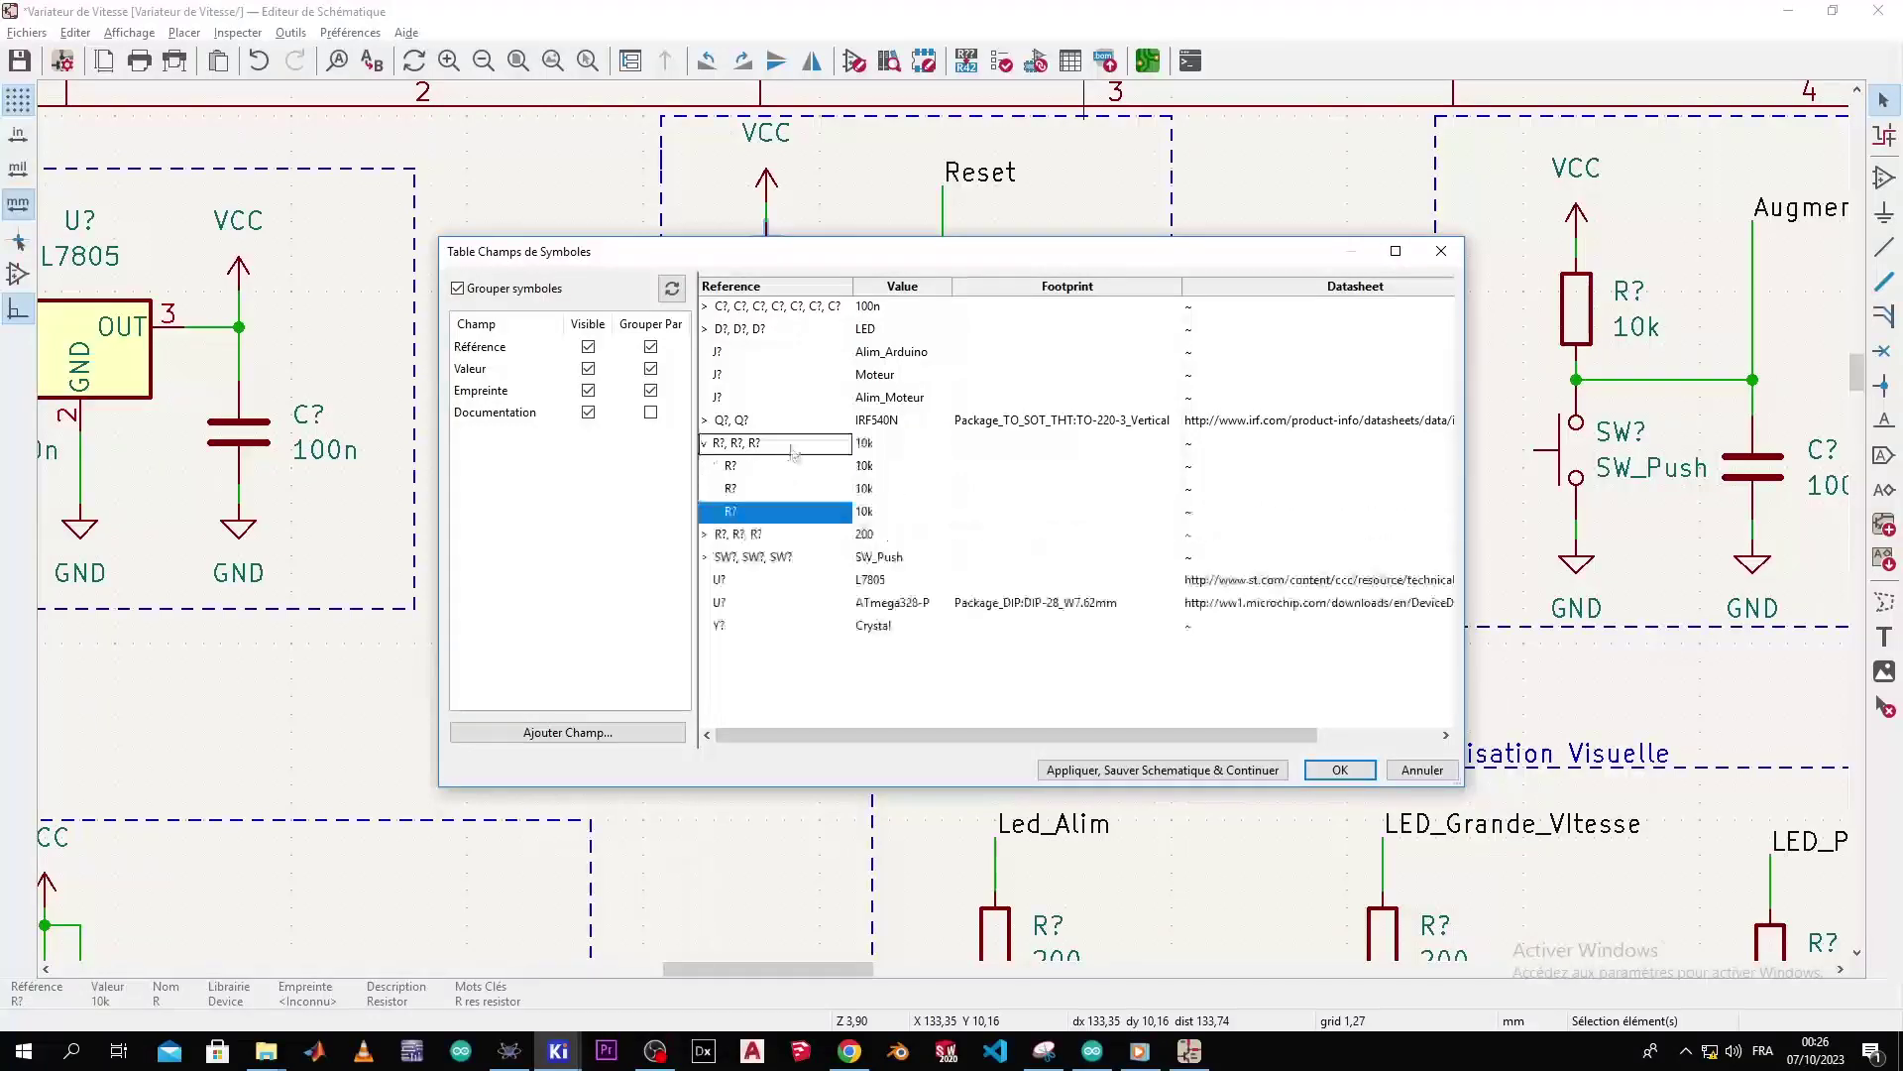
pyautogui.click(1027, 443)
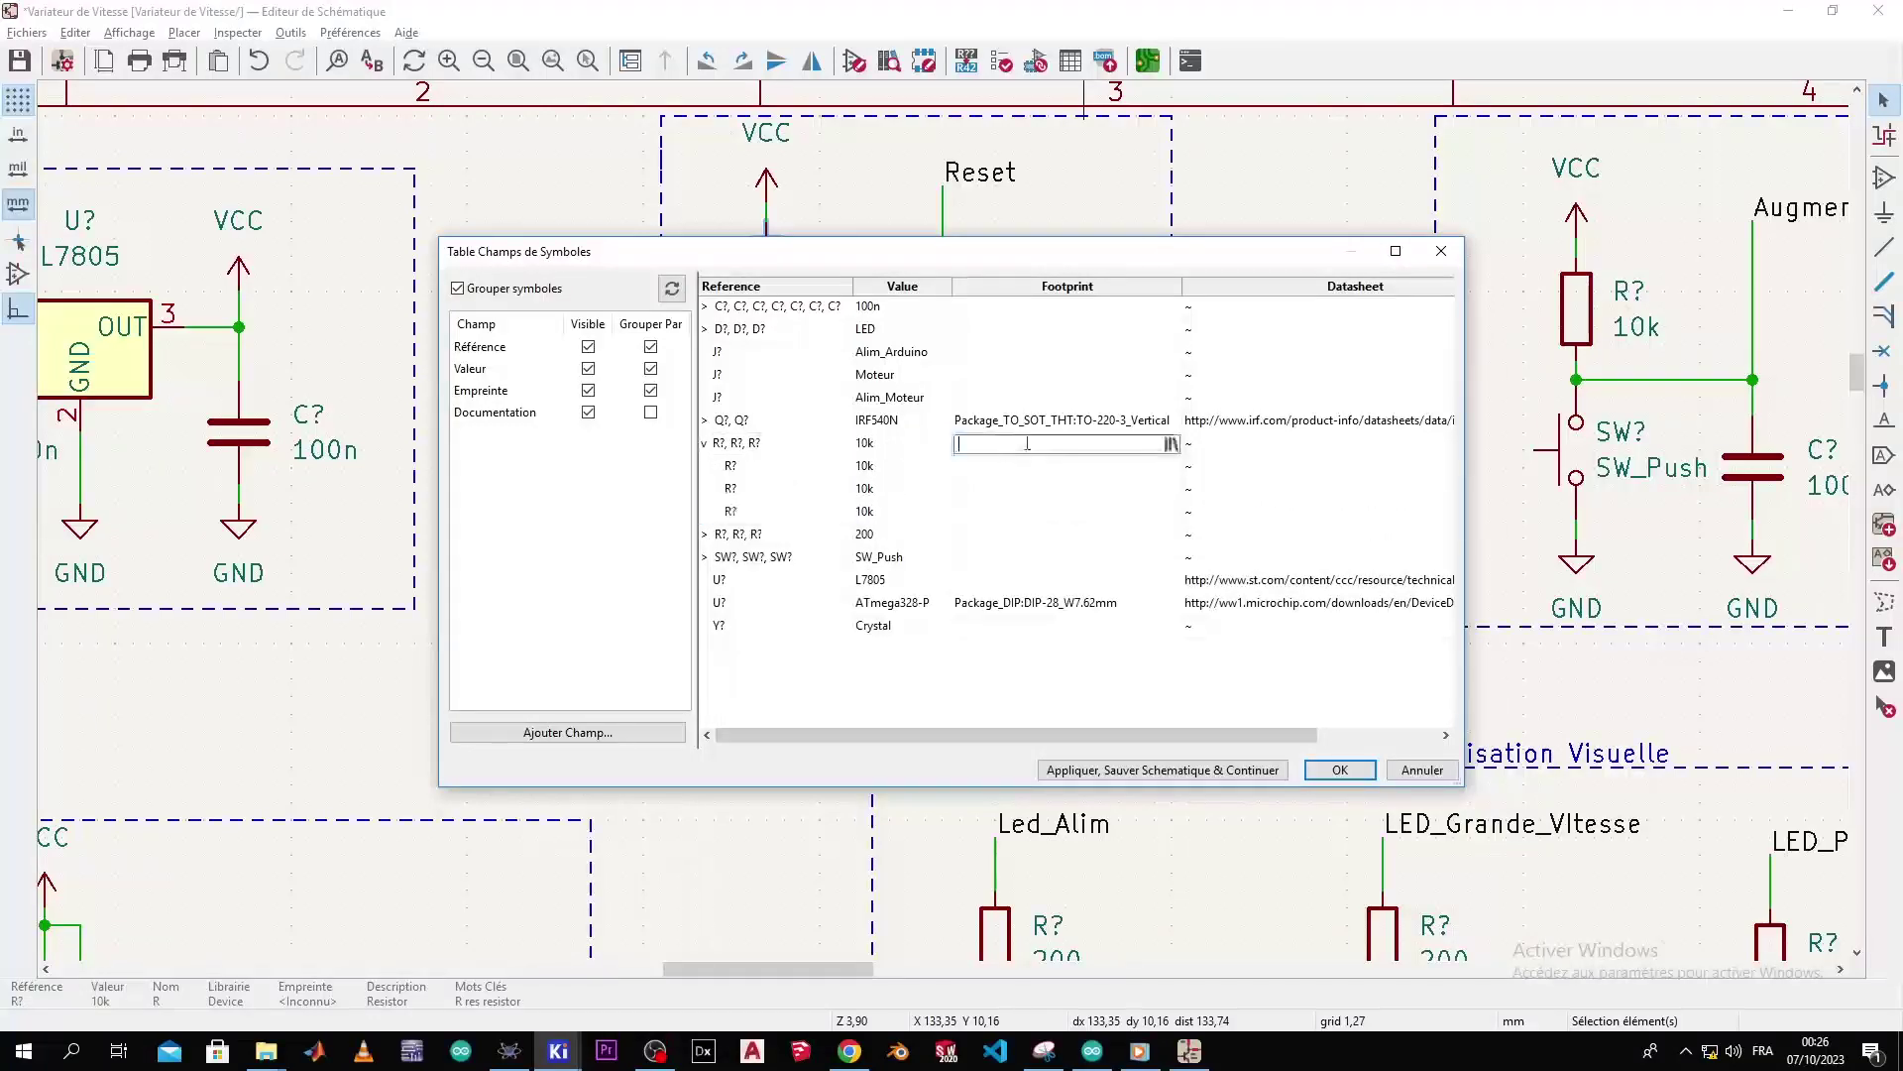
pyautogui.click(1266, 443)
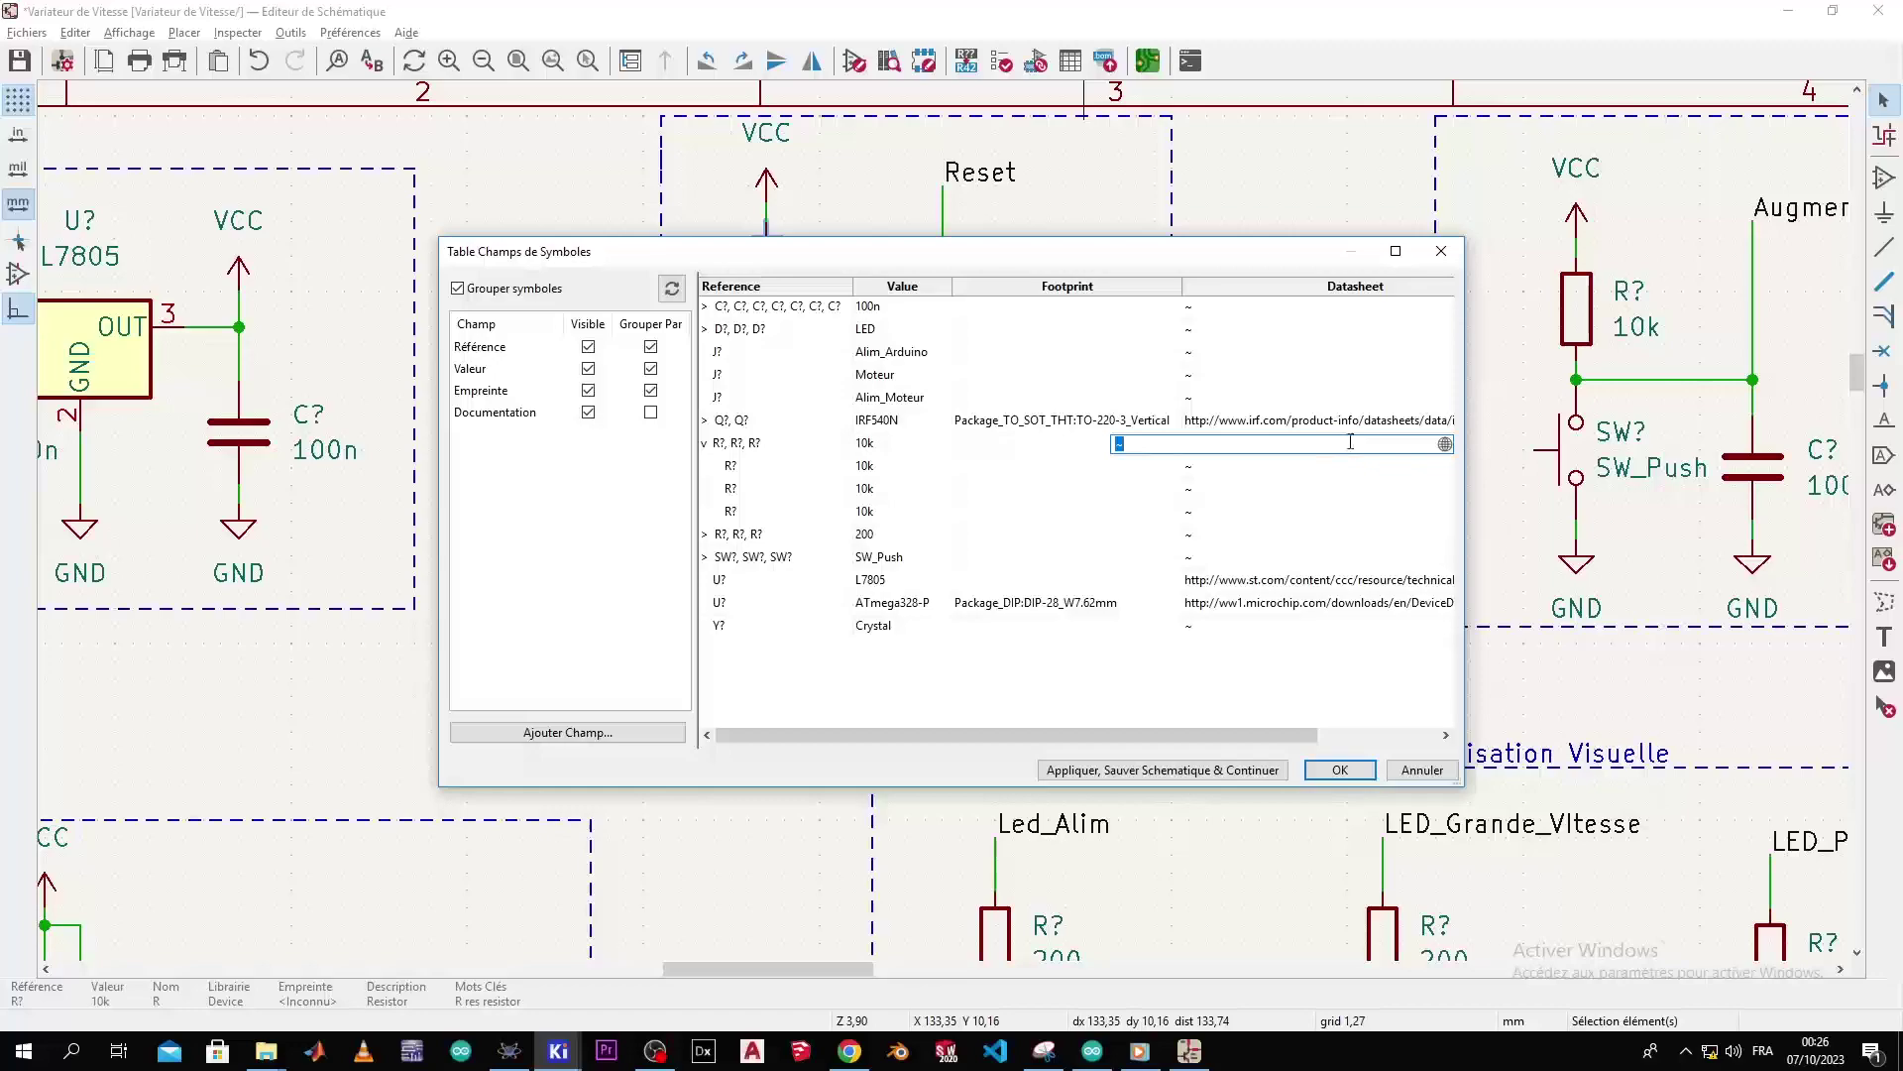
pyautogui.click(1322, 420)
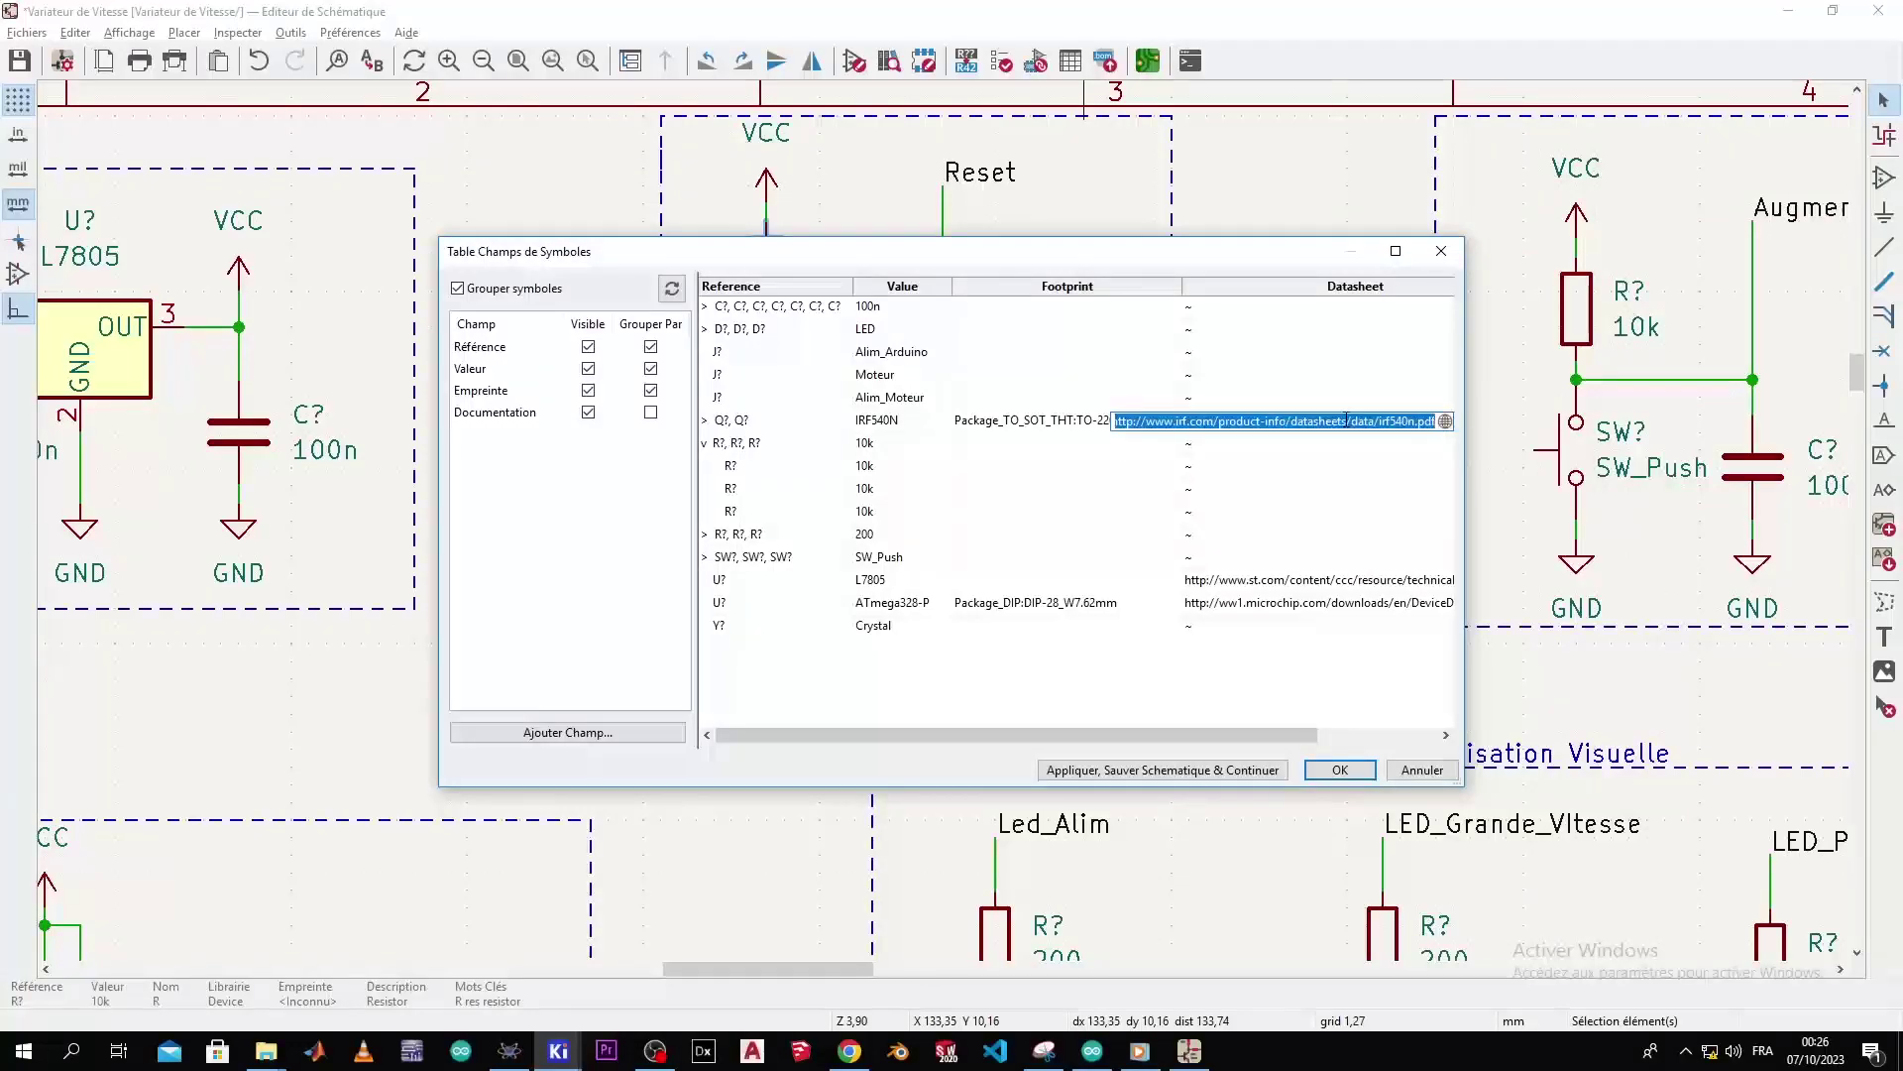
pyautogui.click(1395, 251)
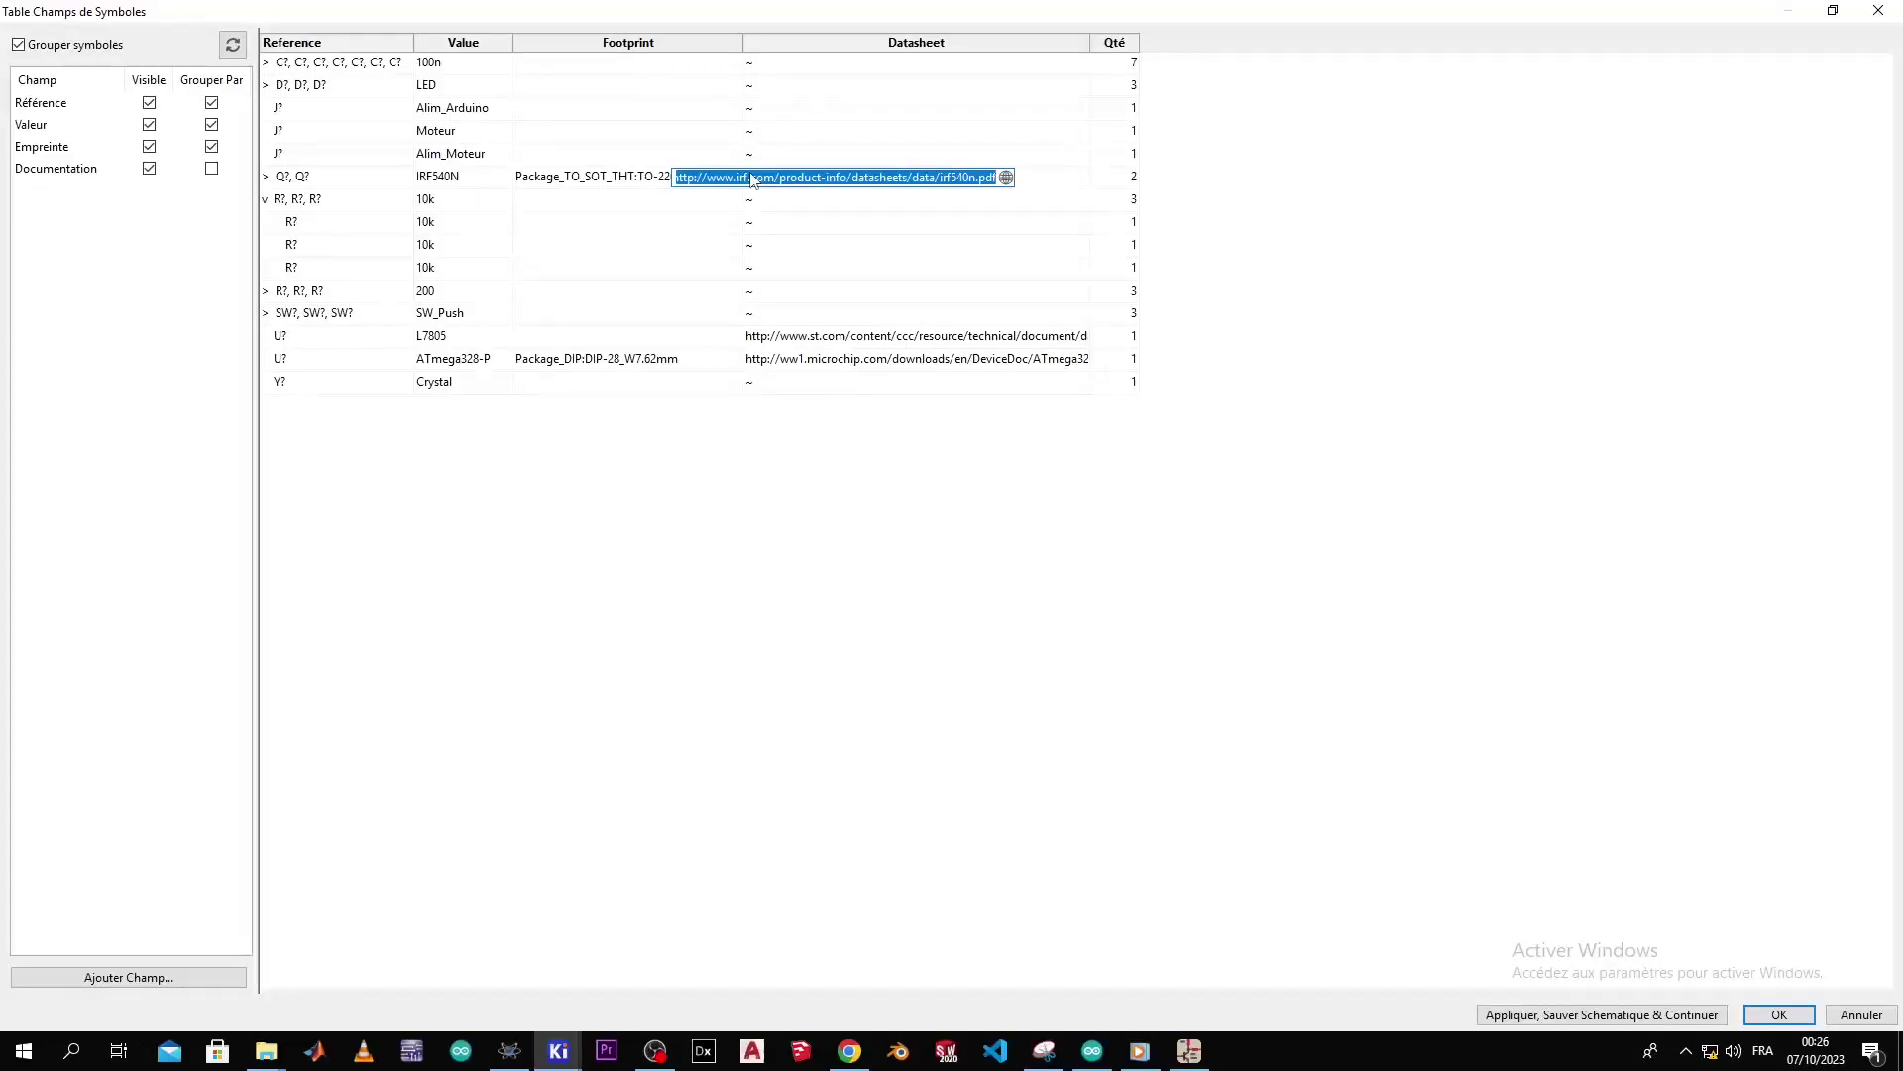
# - Open the IRF540N transistors' datasheet link in the browser, and return to the symbol fields table
pyautogui.click(1024, 223)
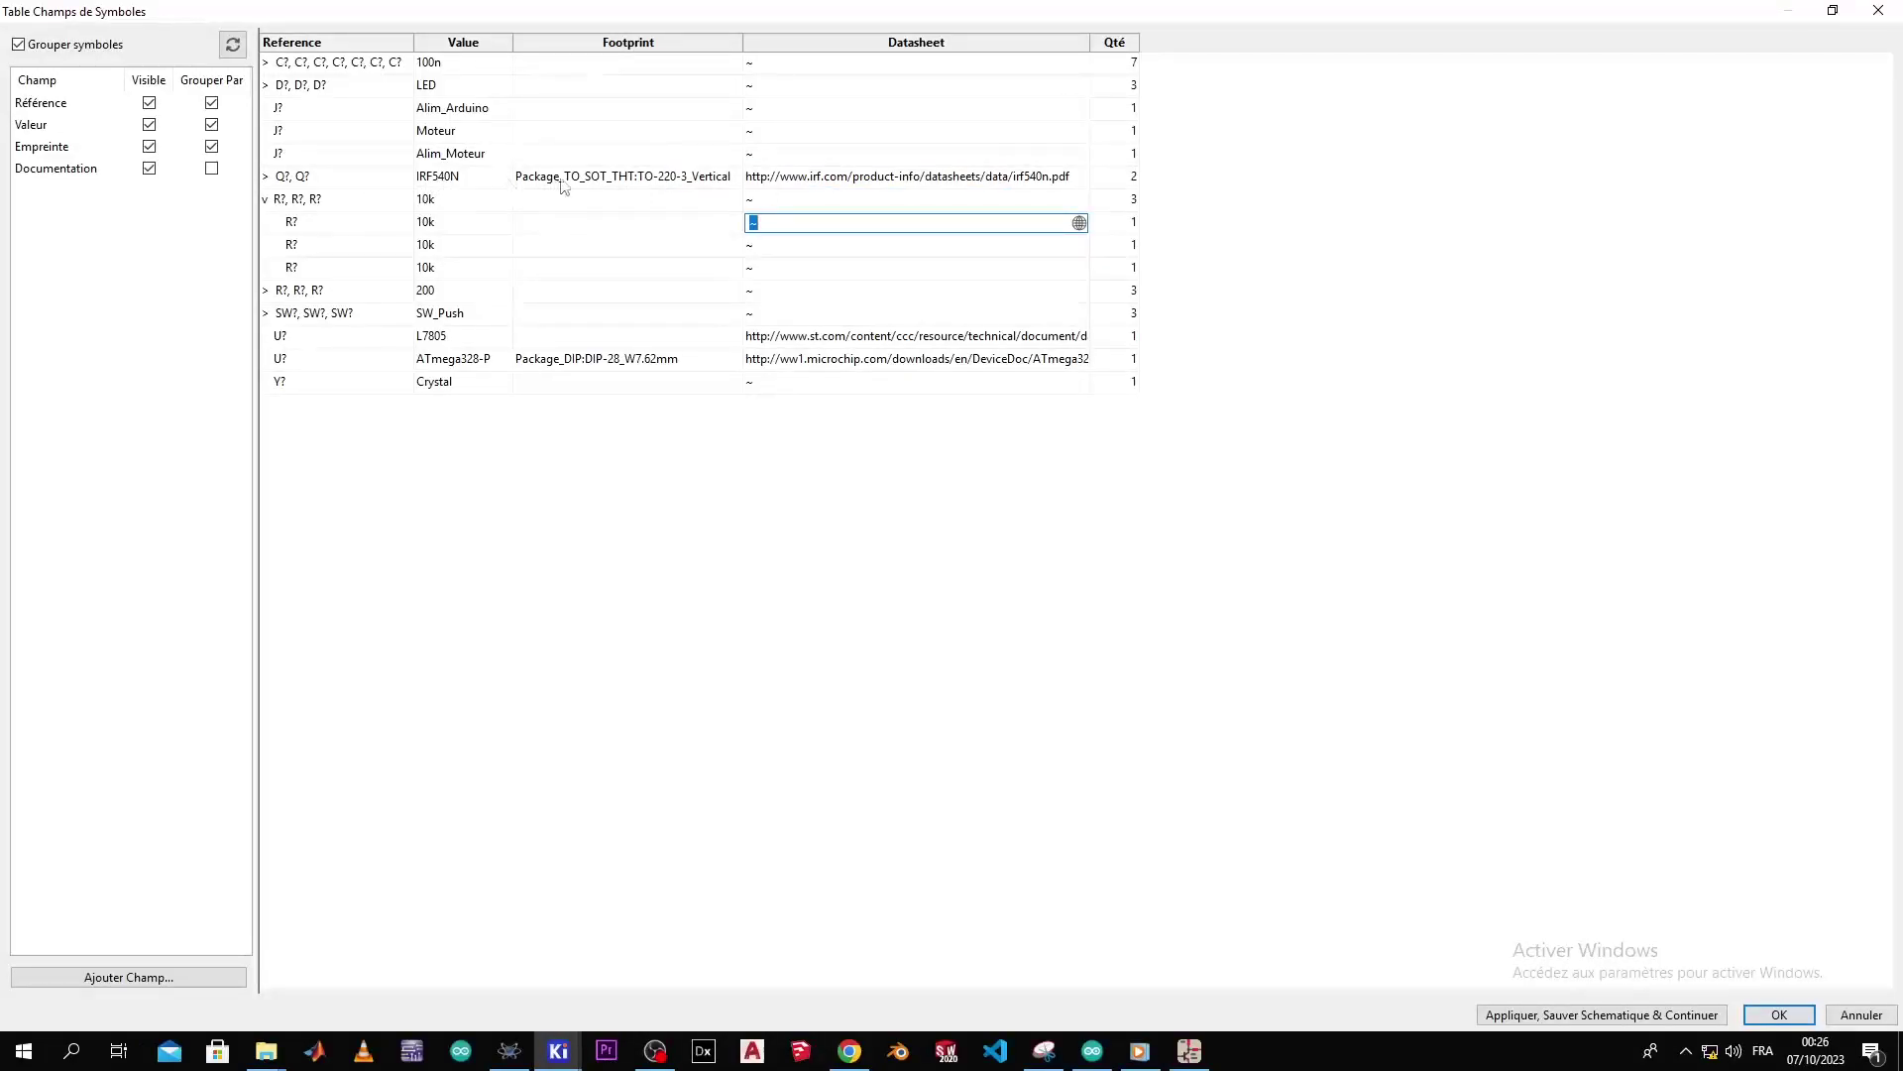
pyautogui.click(856, 184)
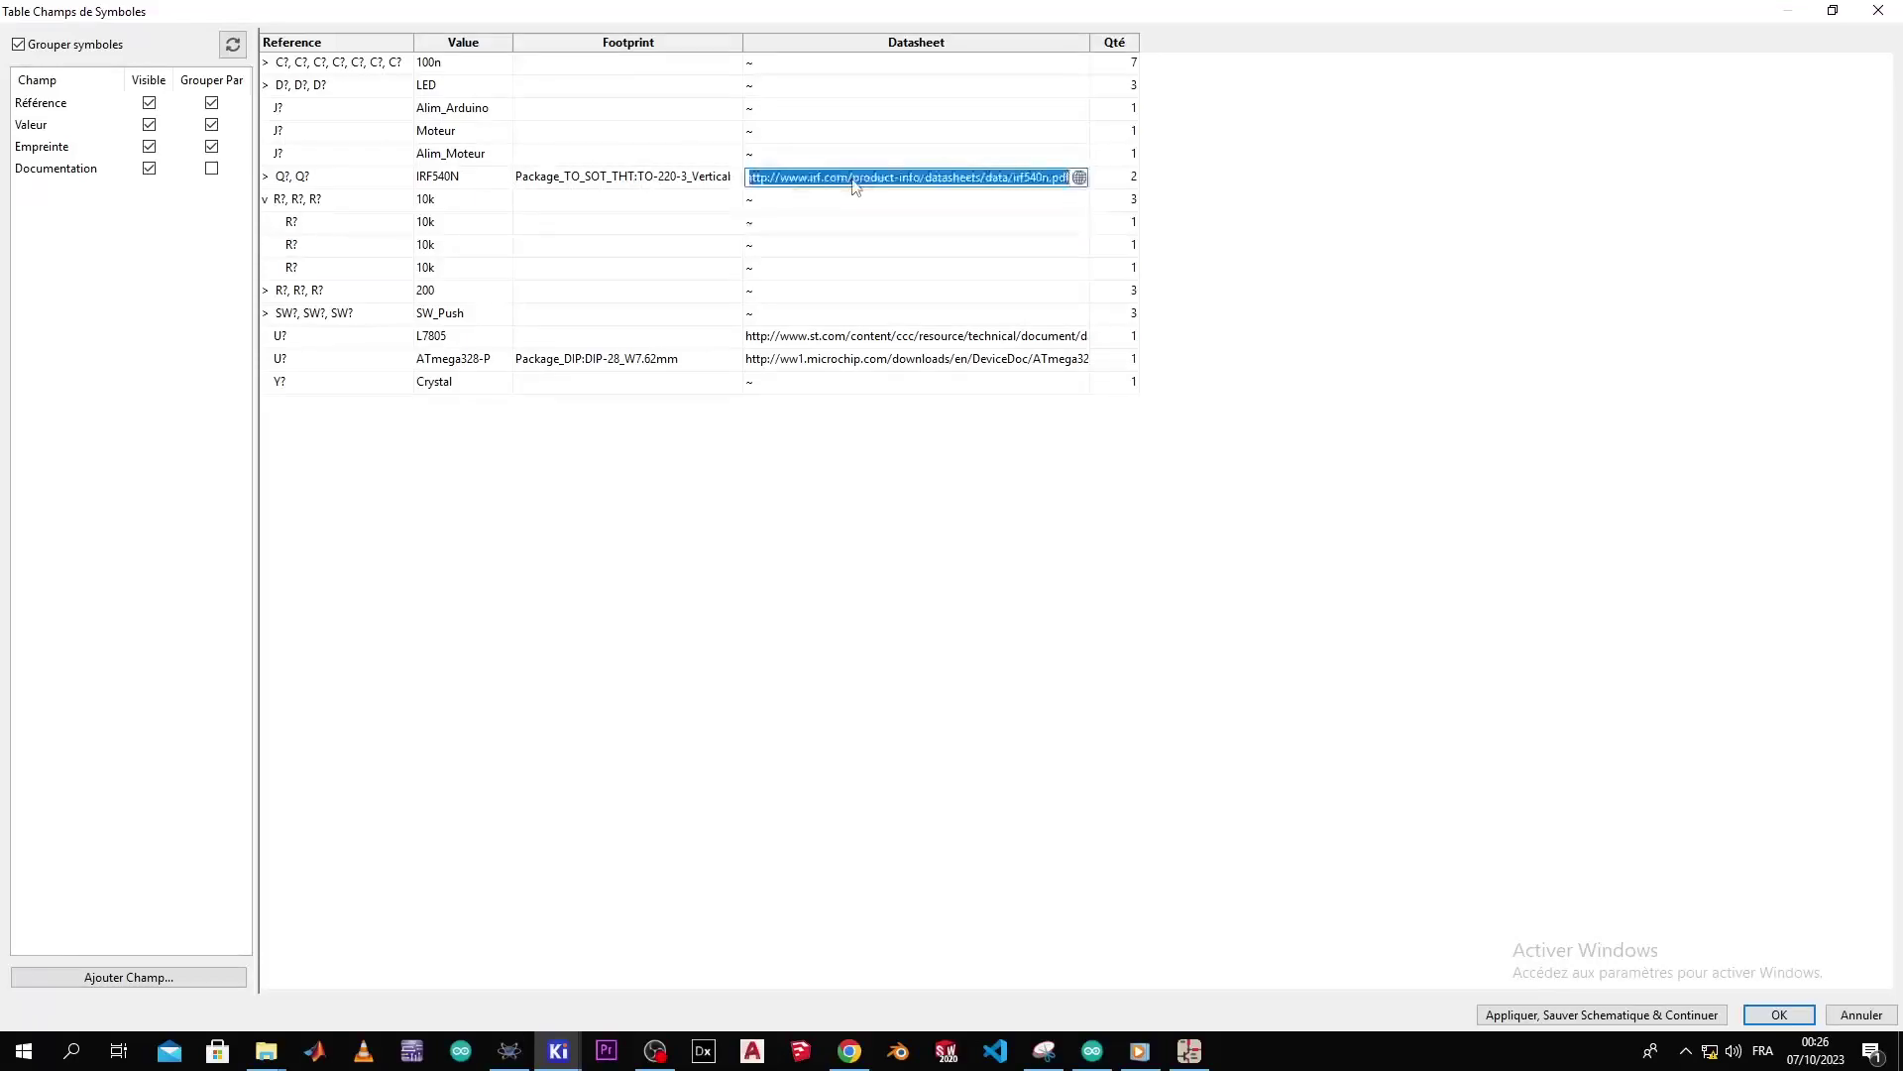
pyautogui.click(1079, 178)
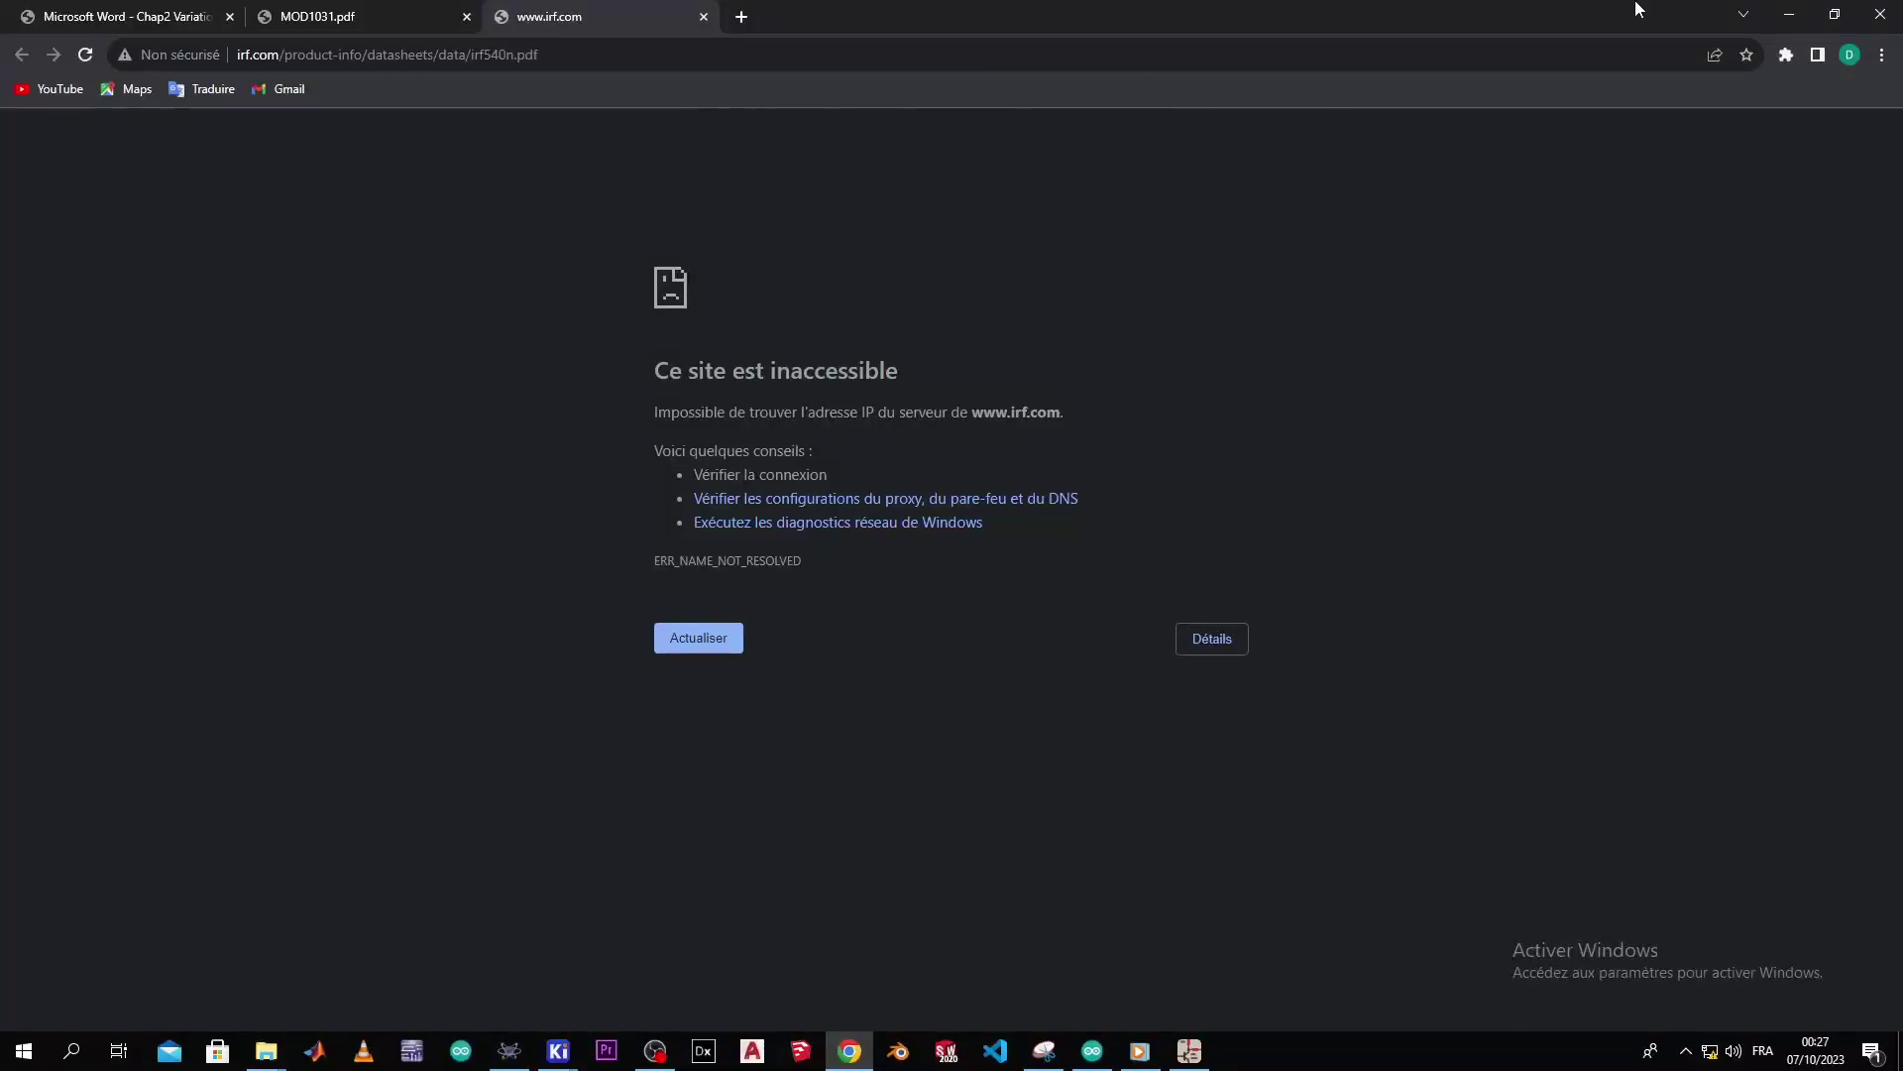
pyautogui.click(1877, 12)
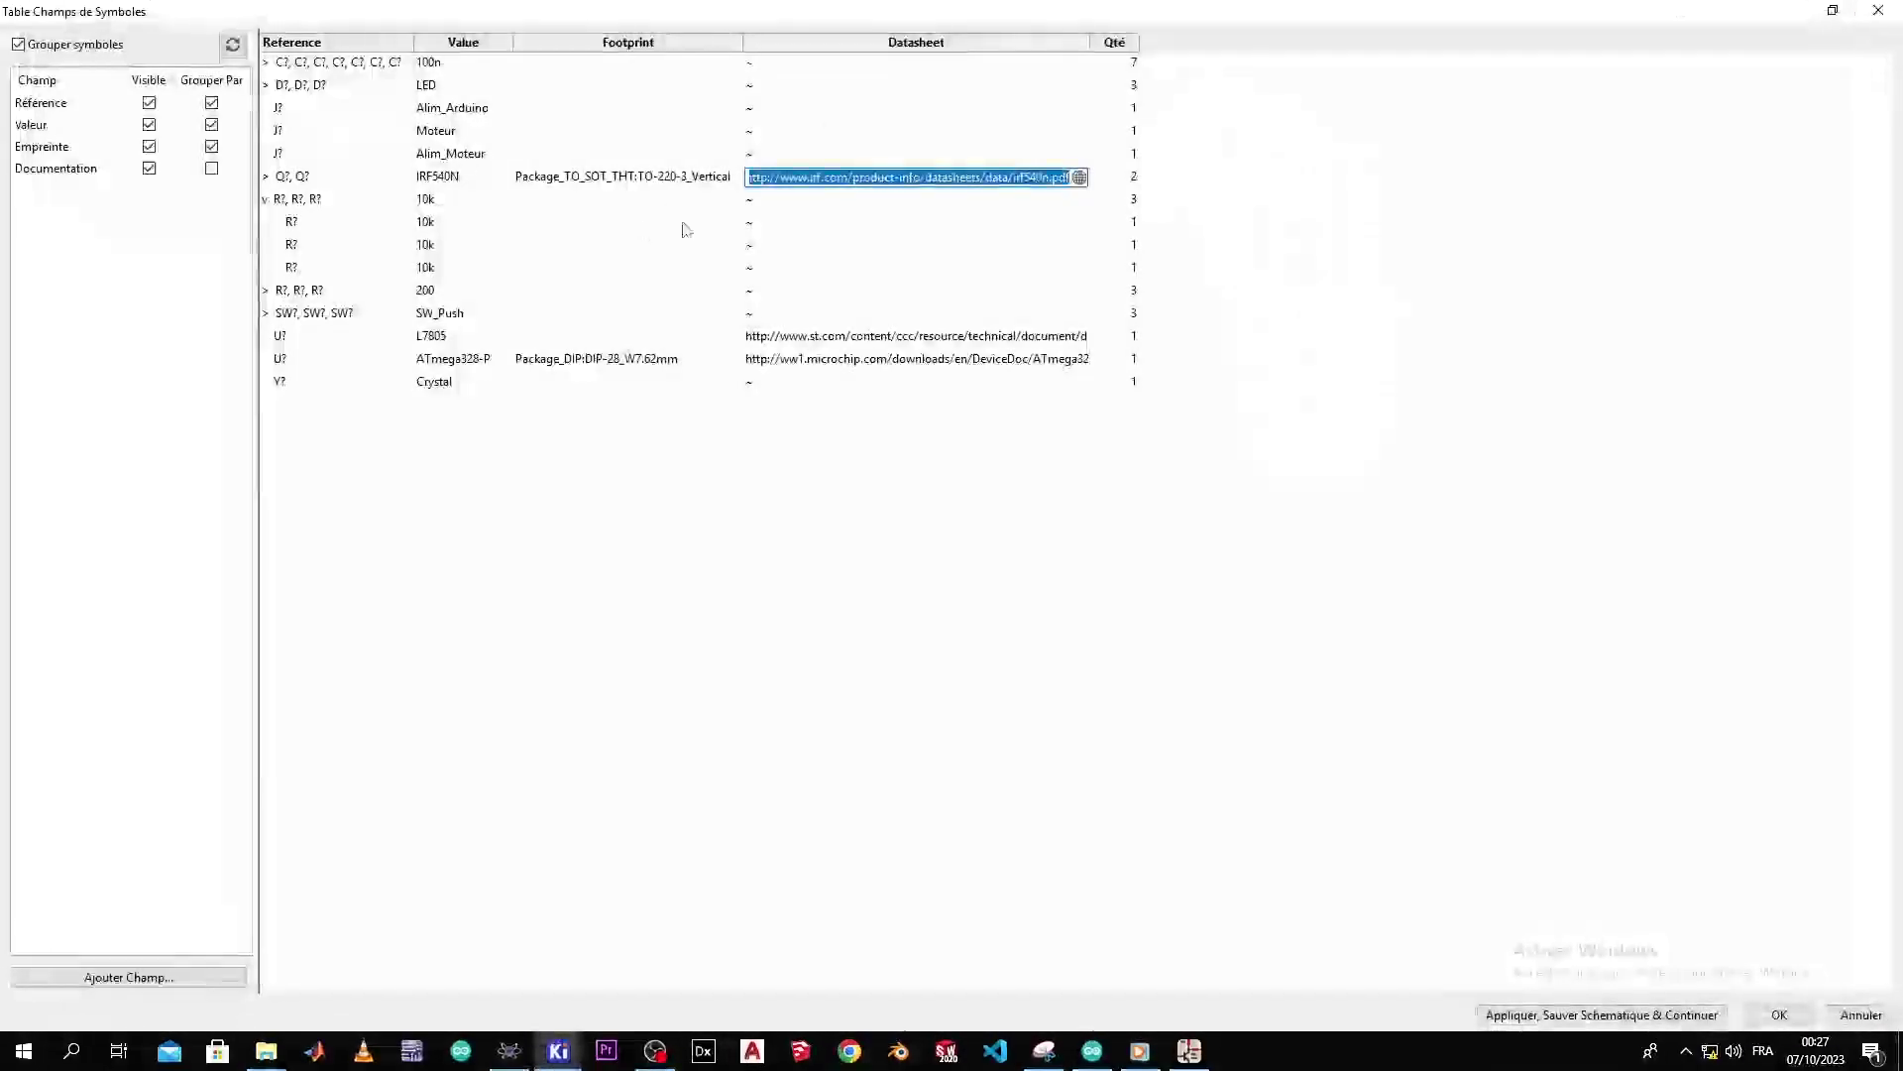
pyautogui.click(866, 203)
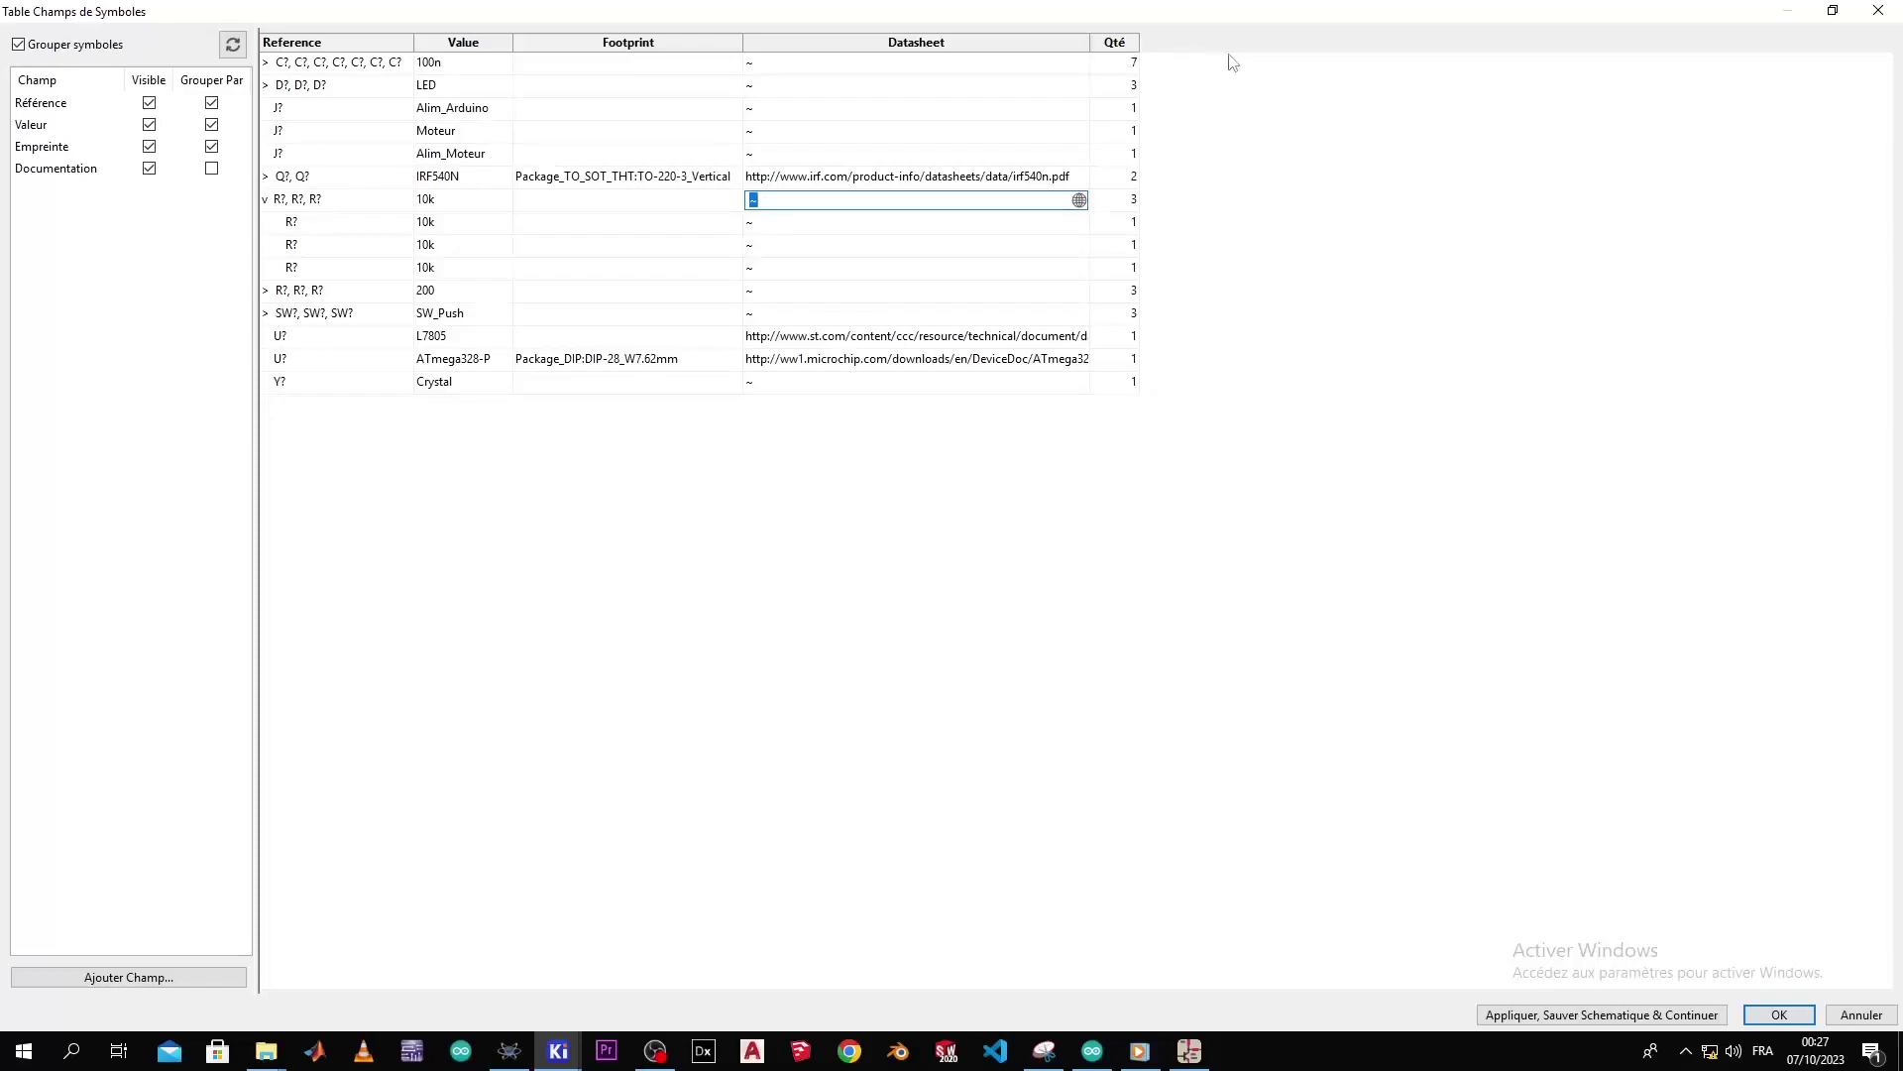
# - Add a field named Fabricant to the symbol fields table and widen its column
pyautogui.click(121, 978)
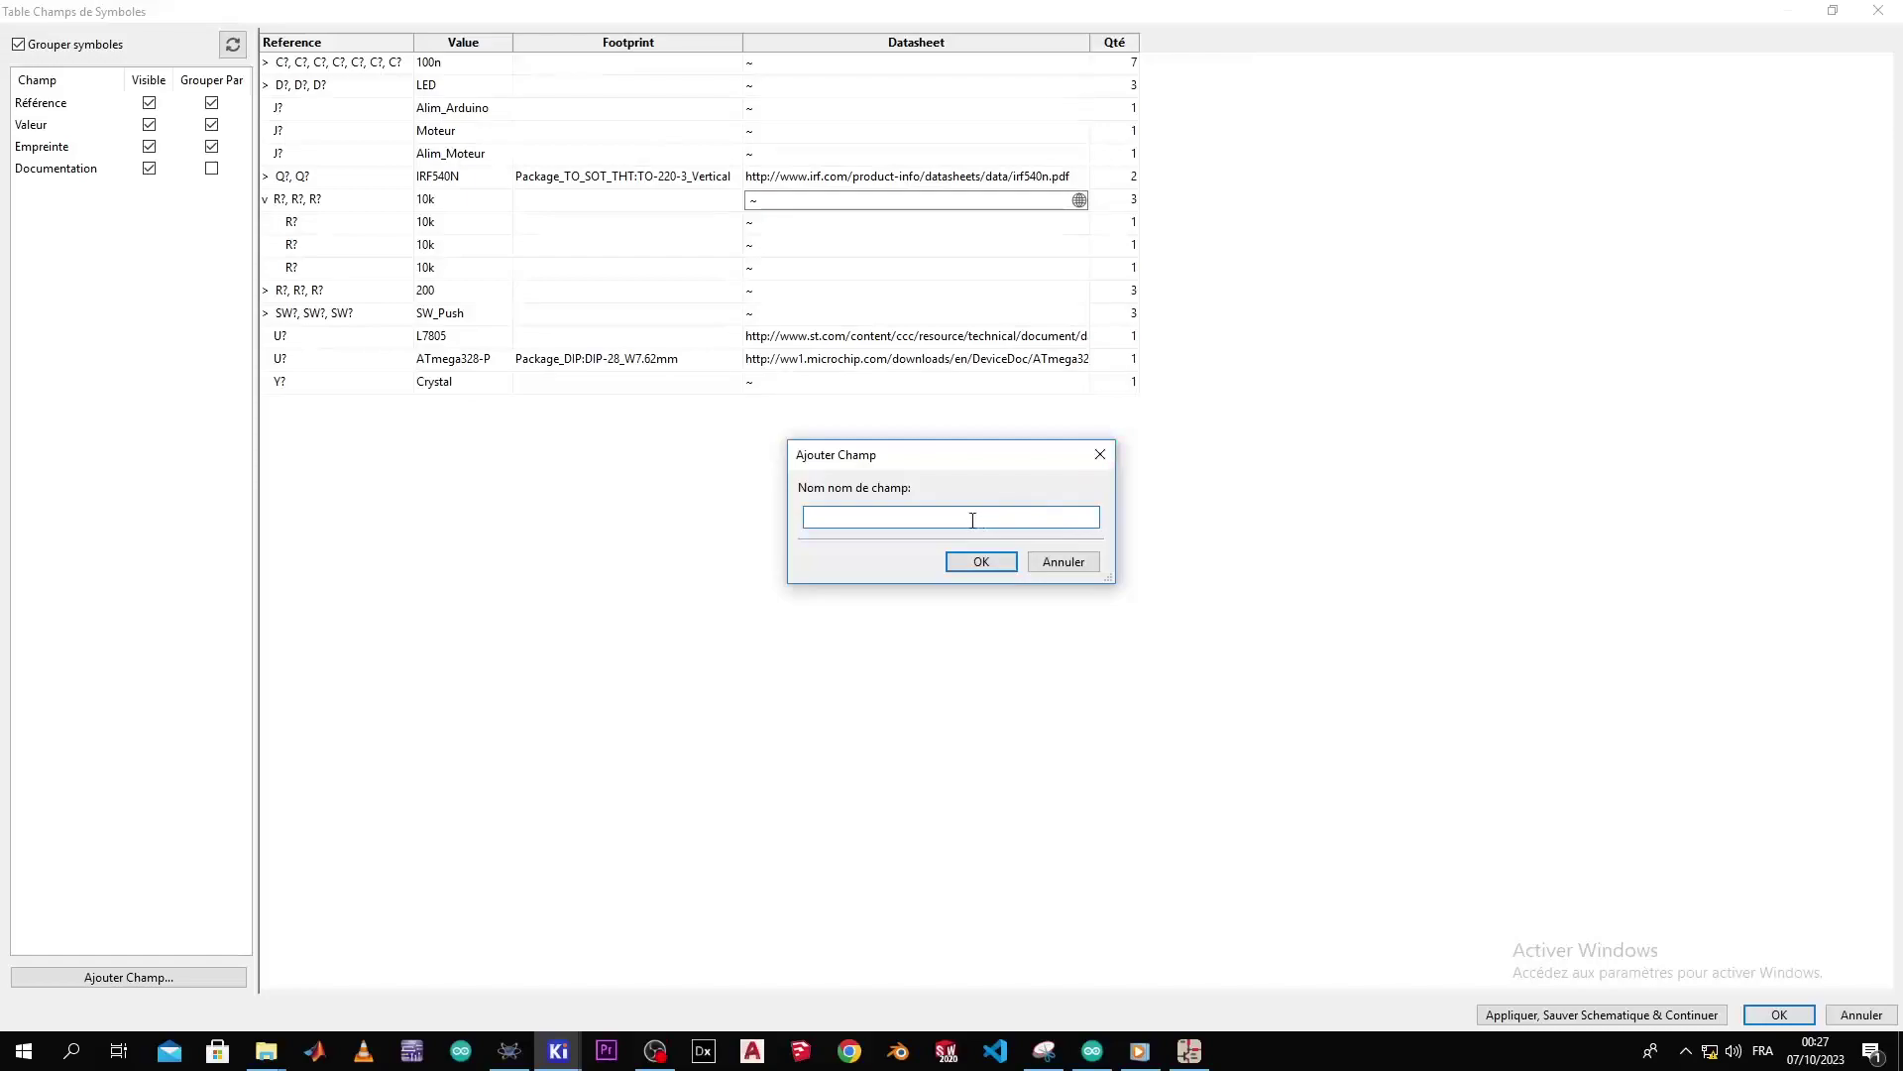
pyautogui.write('Fabricant')
pyautogui.press('Return')
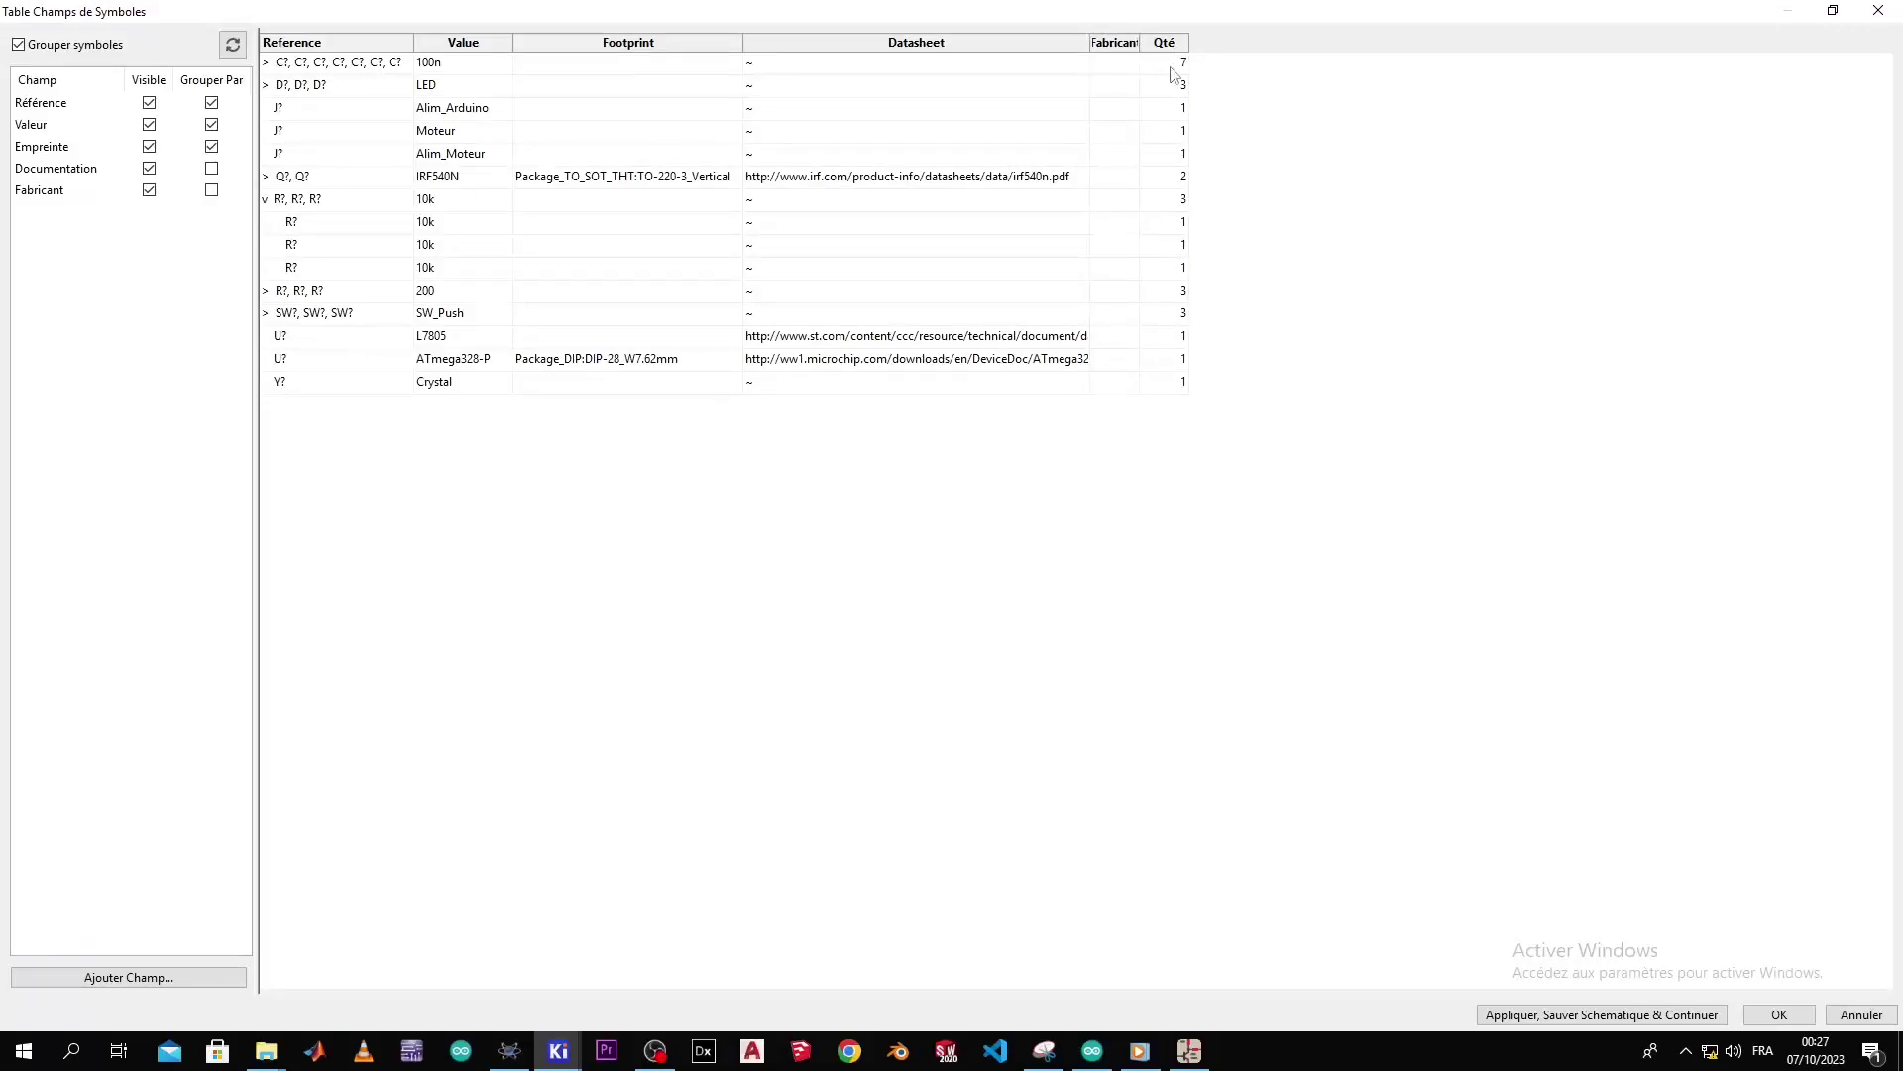
pyautogui.moveTo(1138, 42); pyautogui.dragTo(1245, 62)
pyautogui.click(1102, 43)
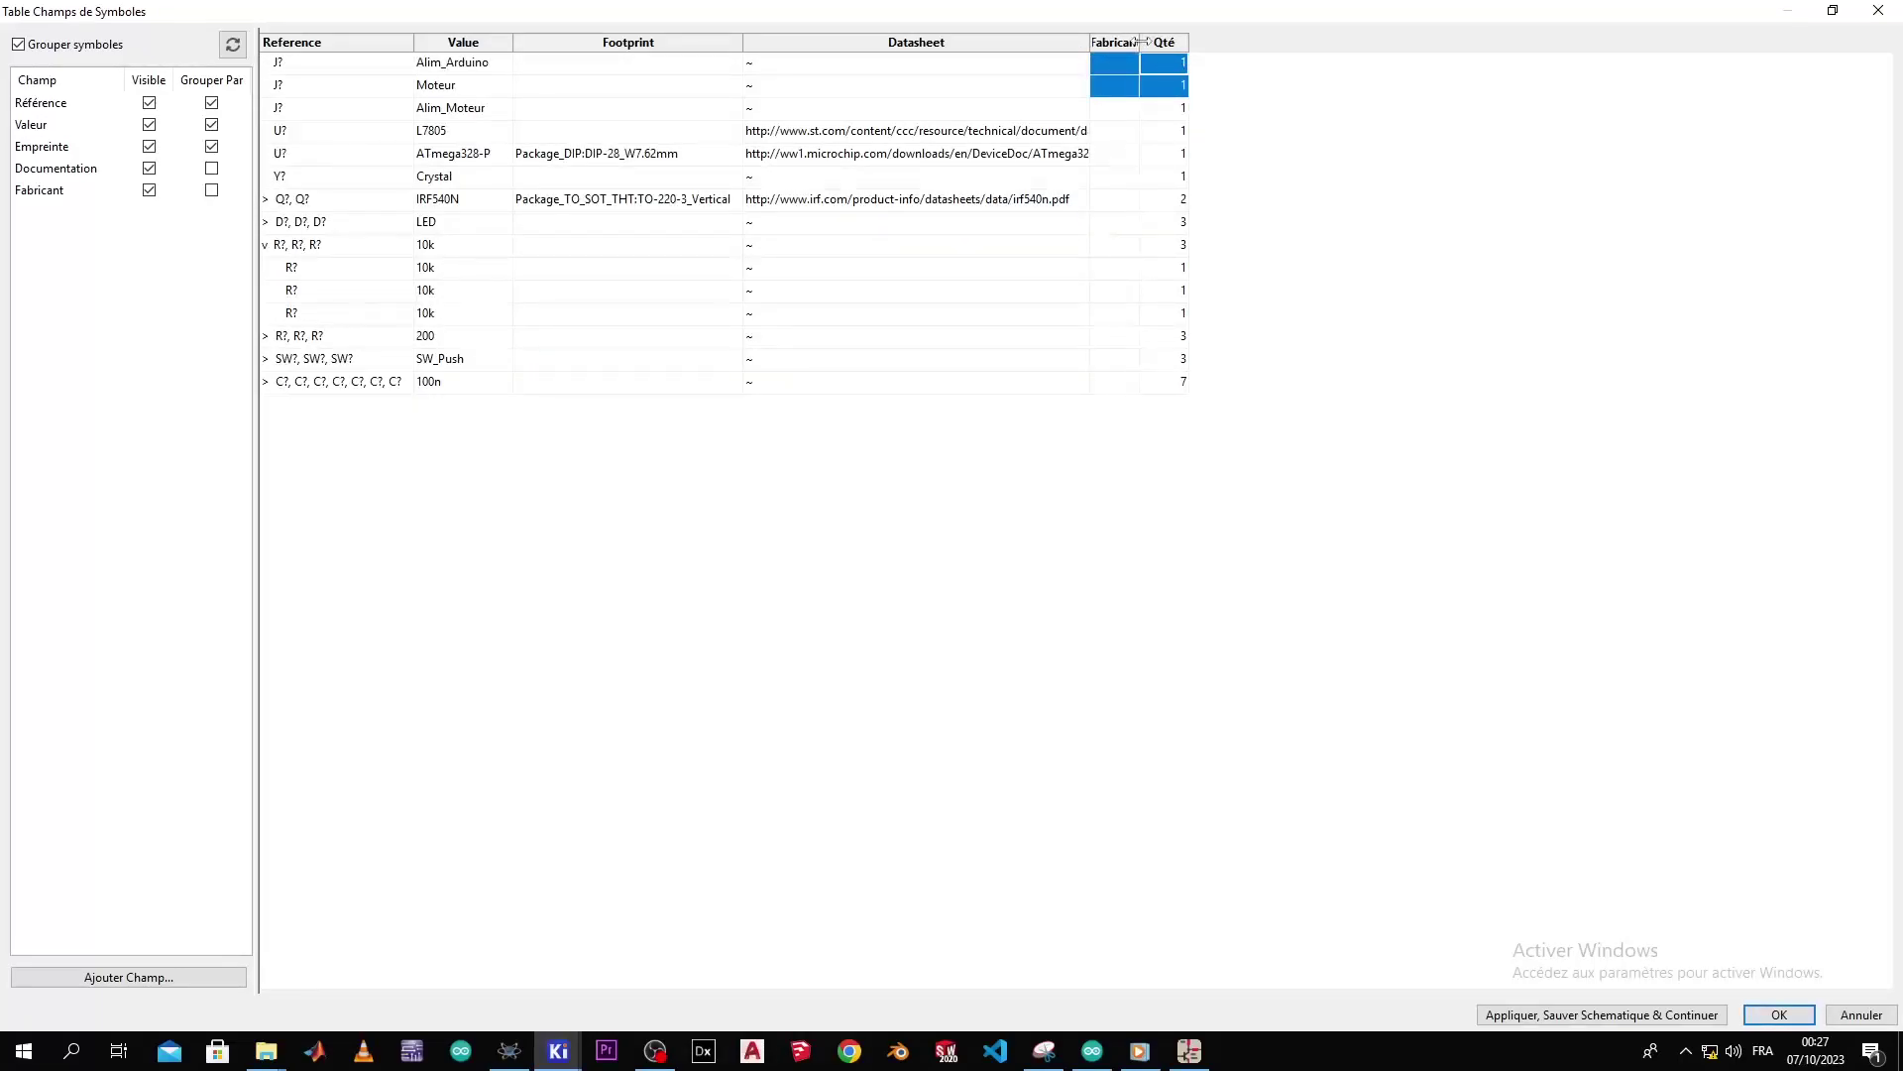
pyautogui.click(1137, 44)
pyautogui.moveTo(1140, 43); pyautogui.dragTo(1294, 44)
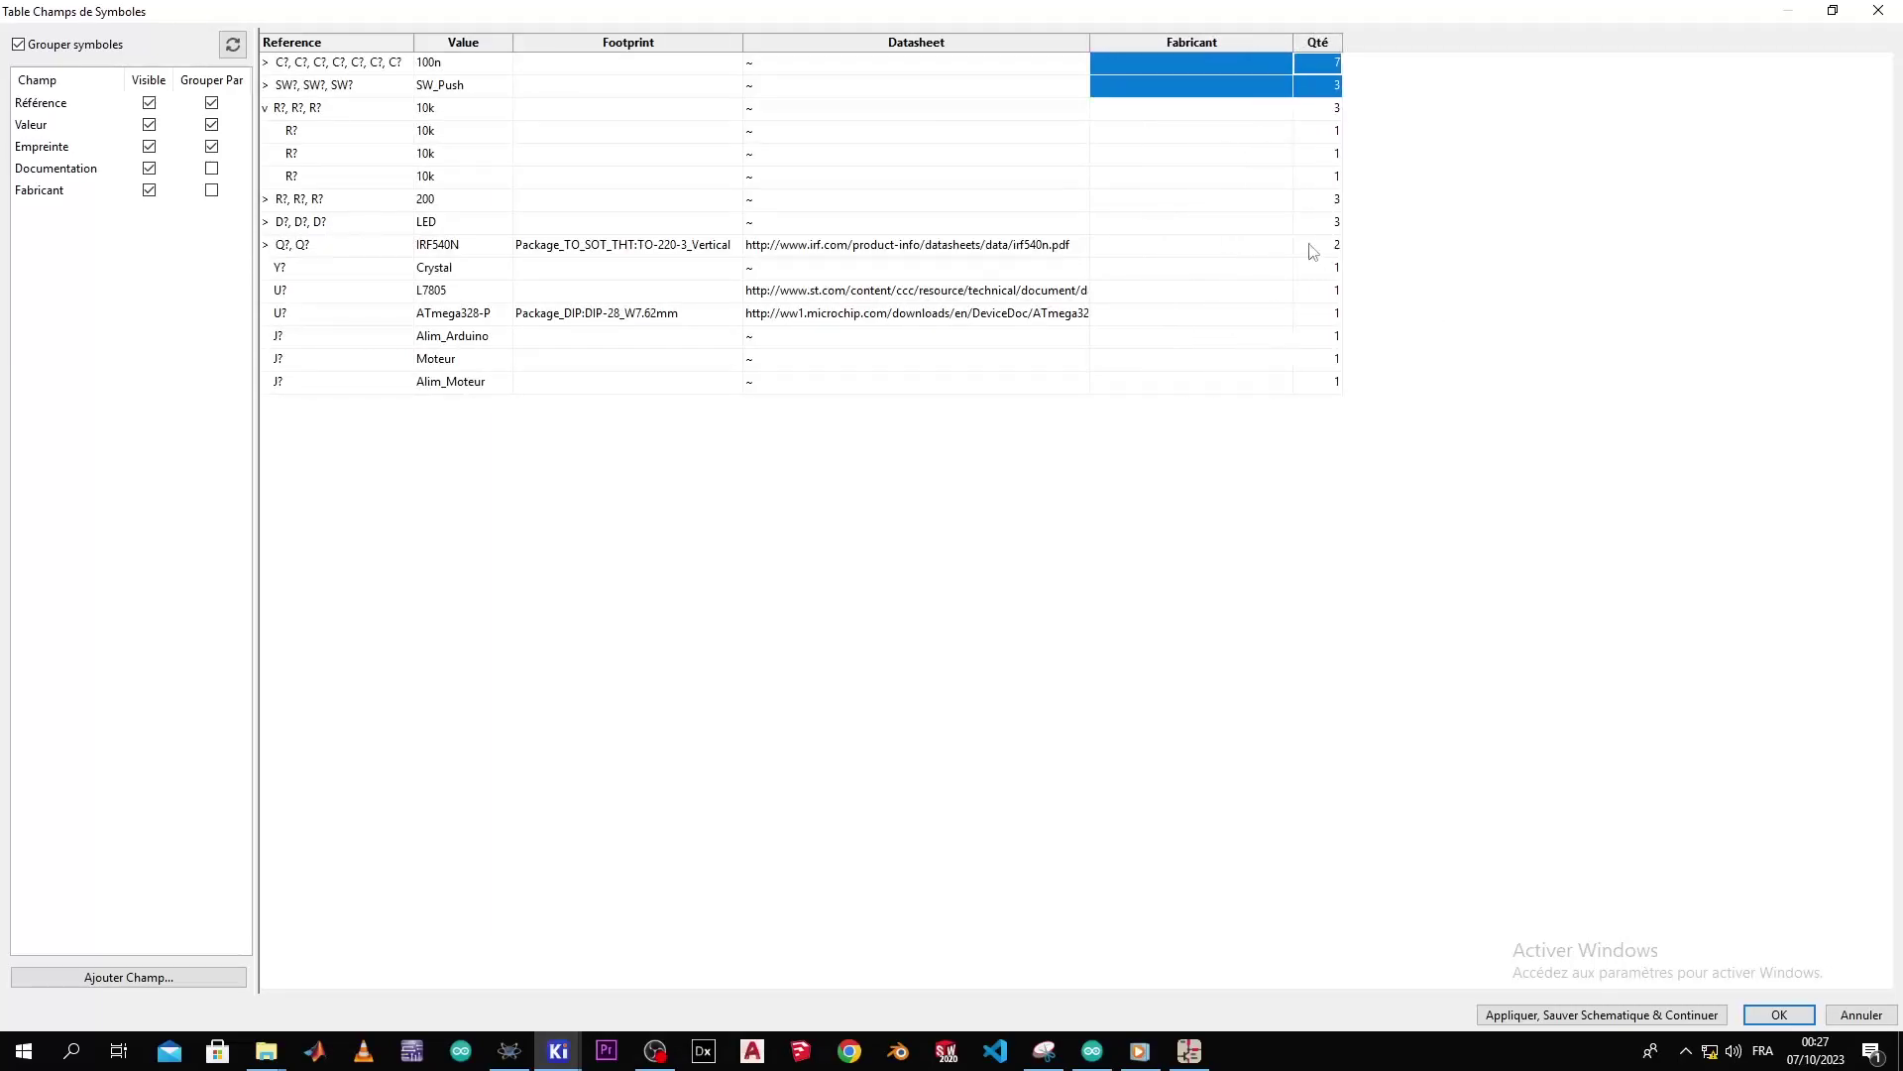
# - Set the Fabricant field of all 10k resistors to Texas instrument and save the table changes
pyautogui.click(1150, 88)
pyautogui.click(1149, 87)
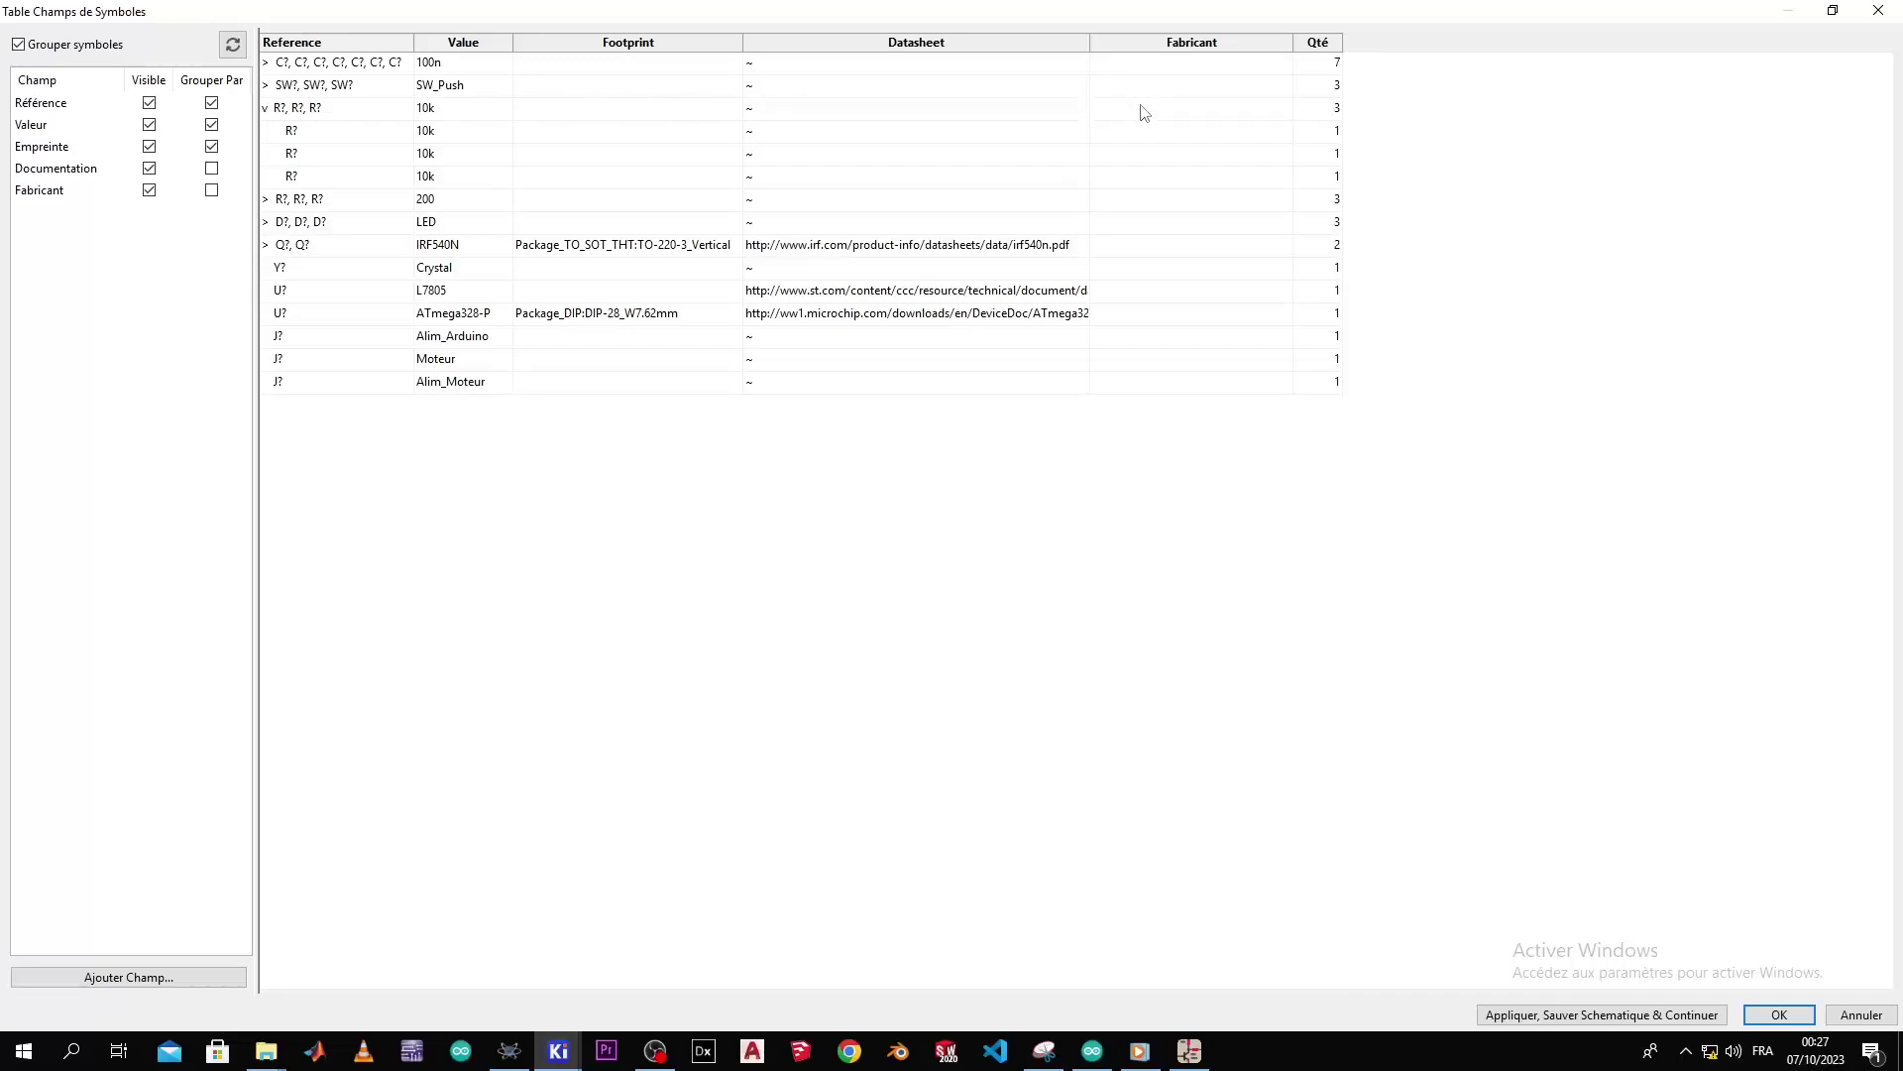
pyautogui.write('Texas instrument')
pyautogui.press('Return')
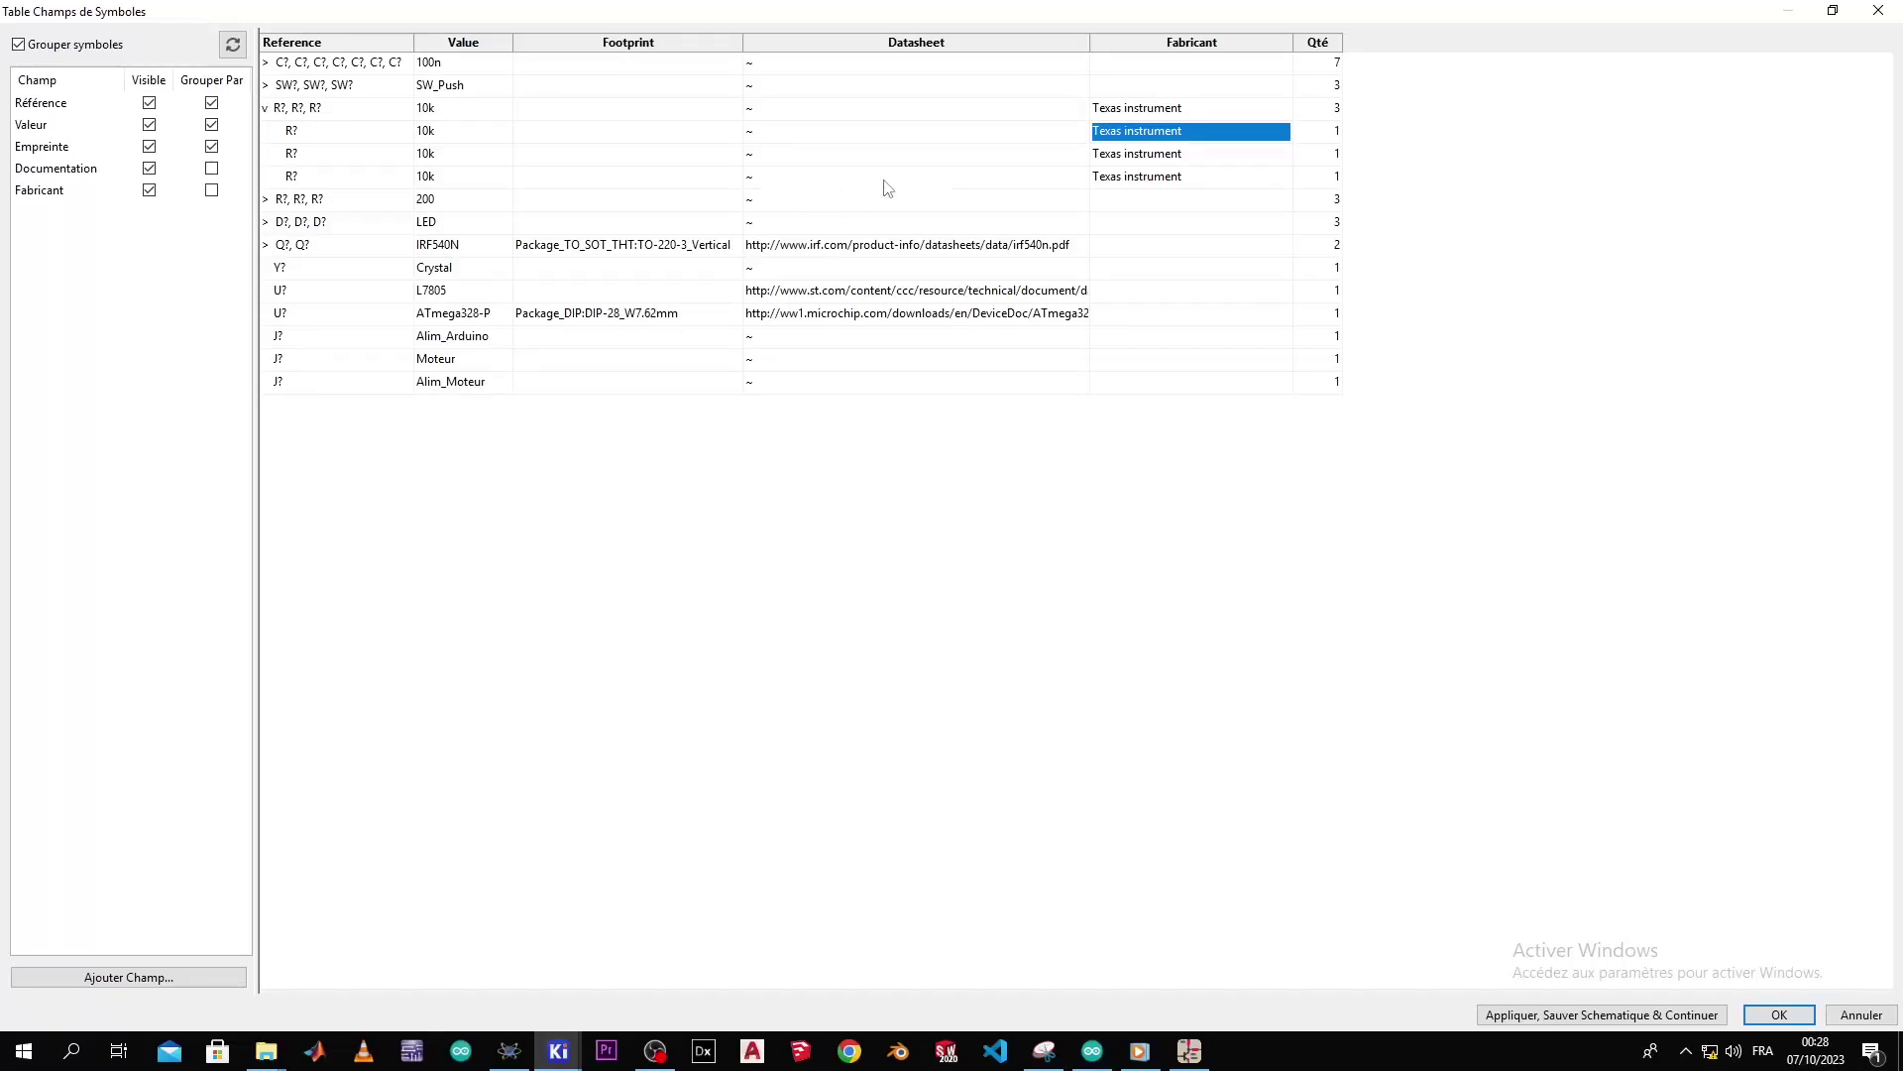
pyautogui.doubleClick(902, 222)
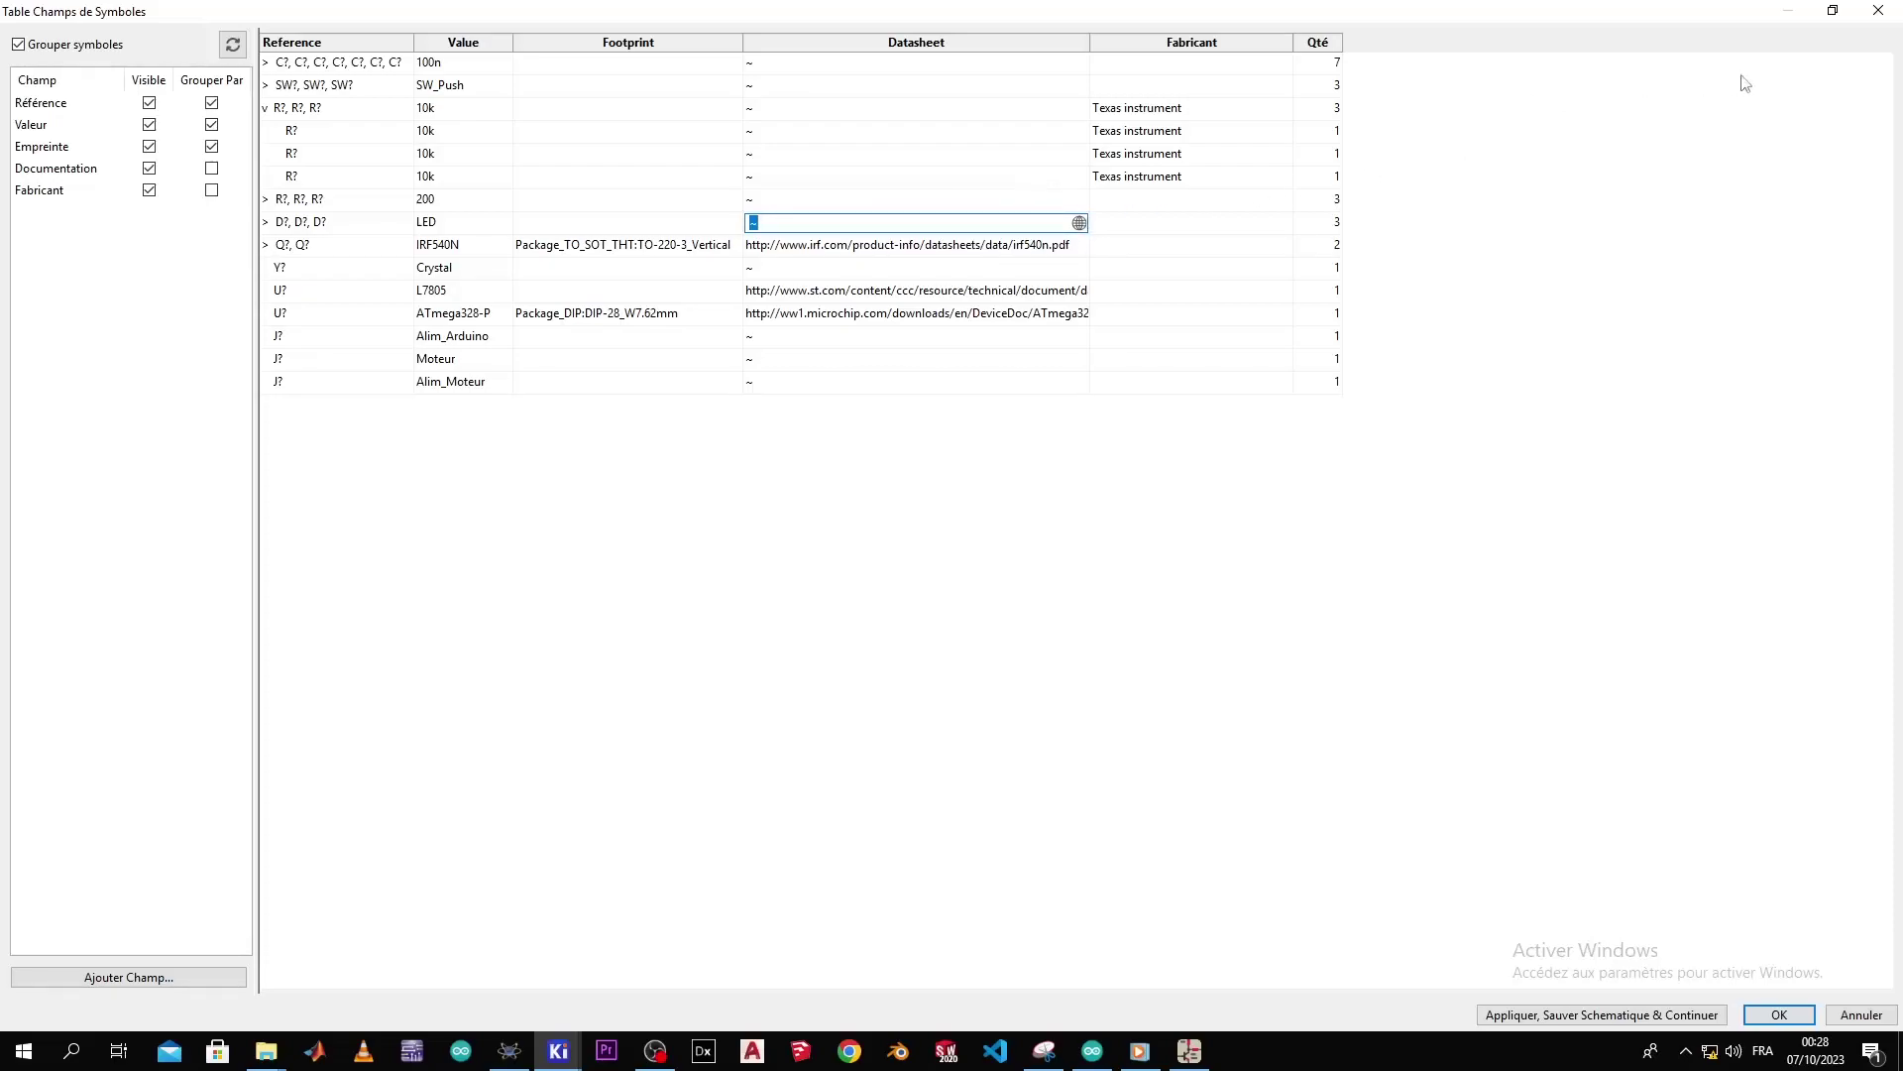
pyautogui.click(1862, 12)
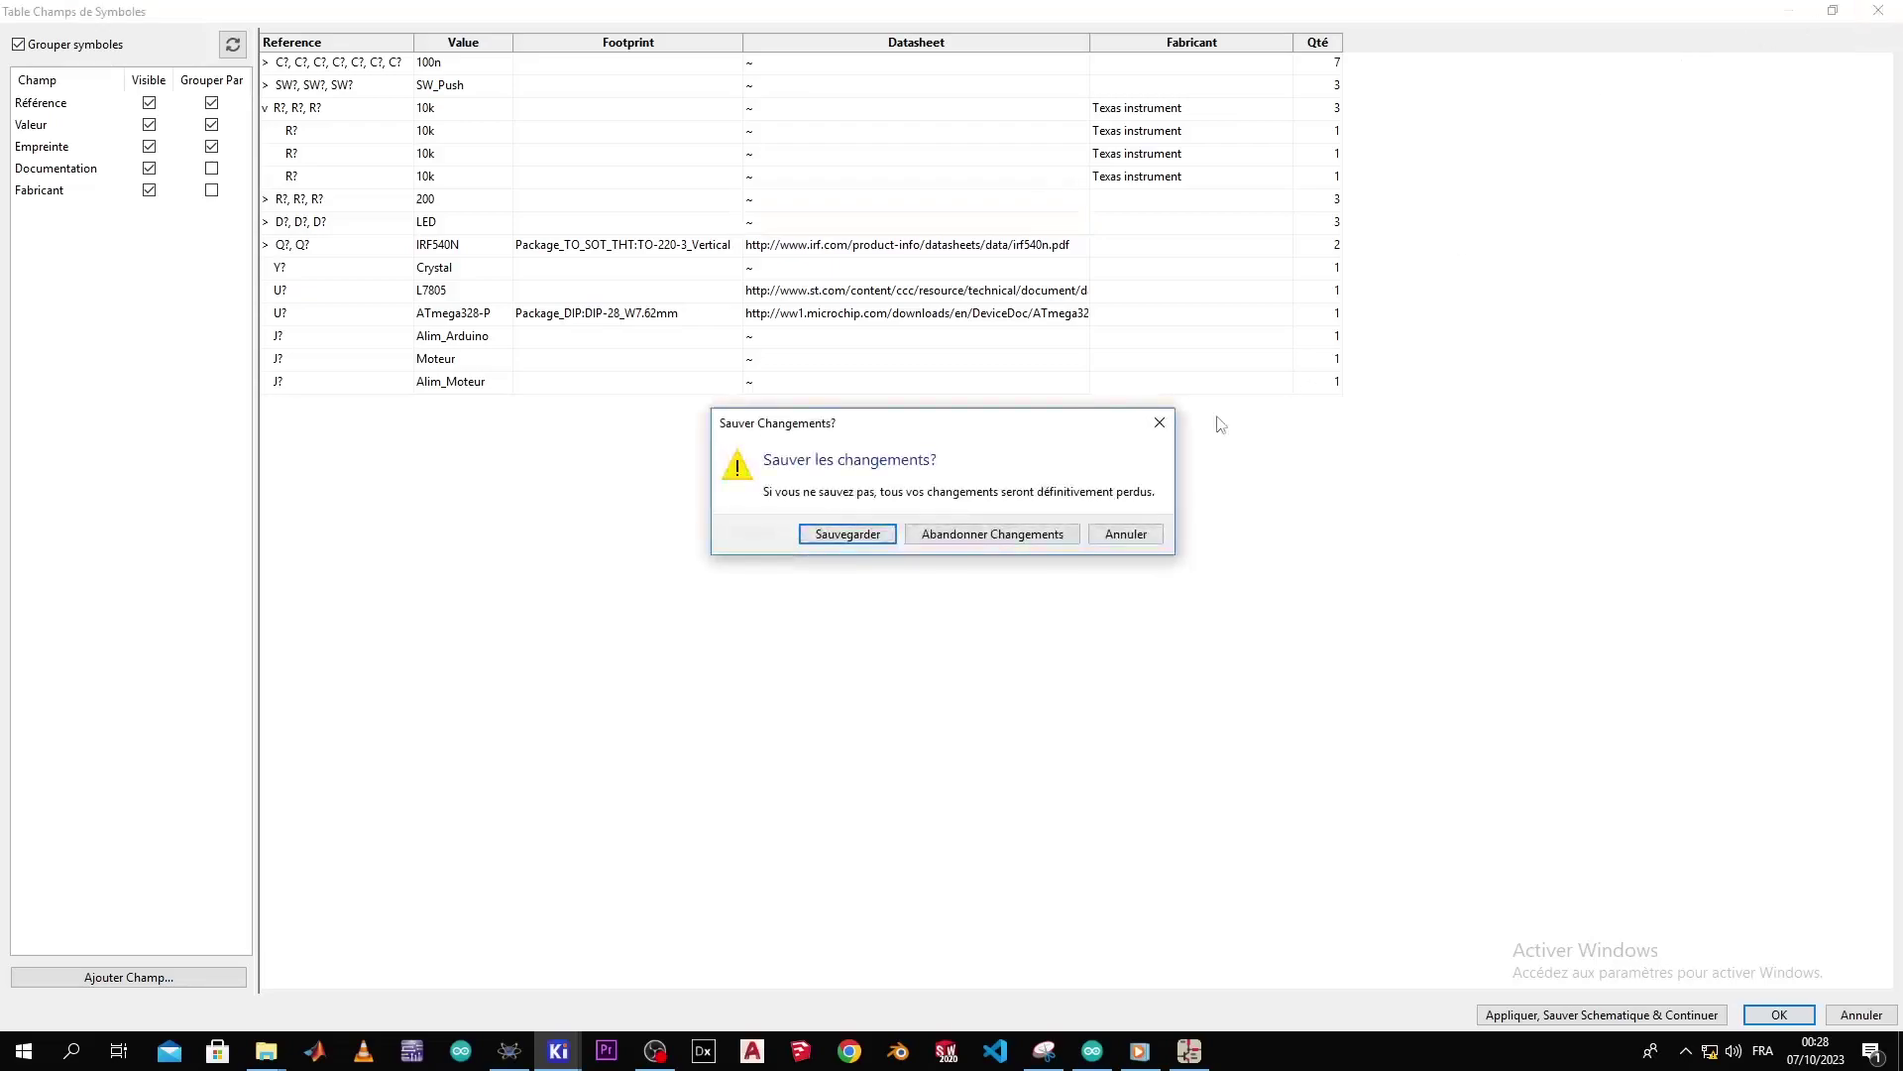
pyautogui.click(847, 535)
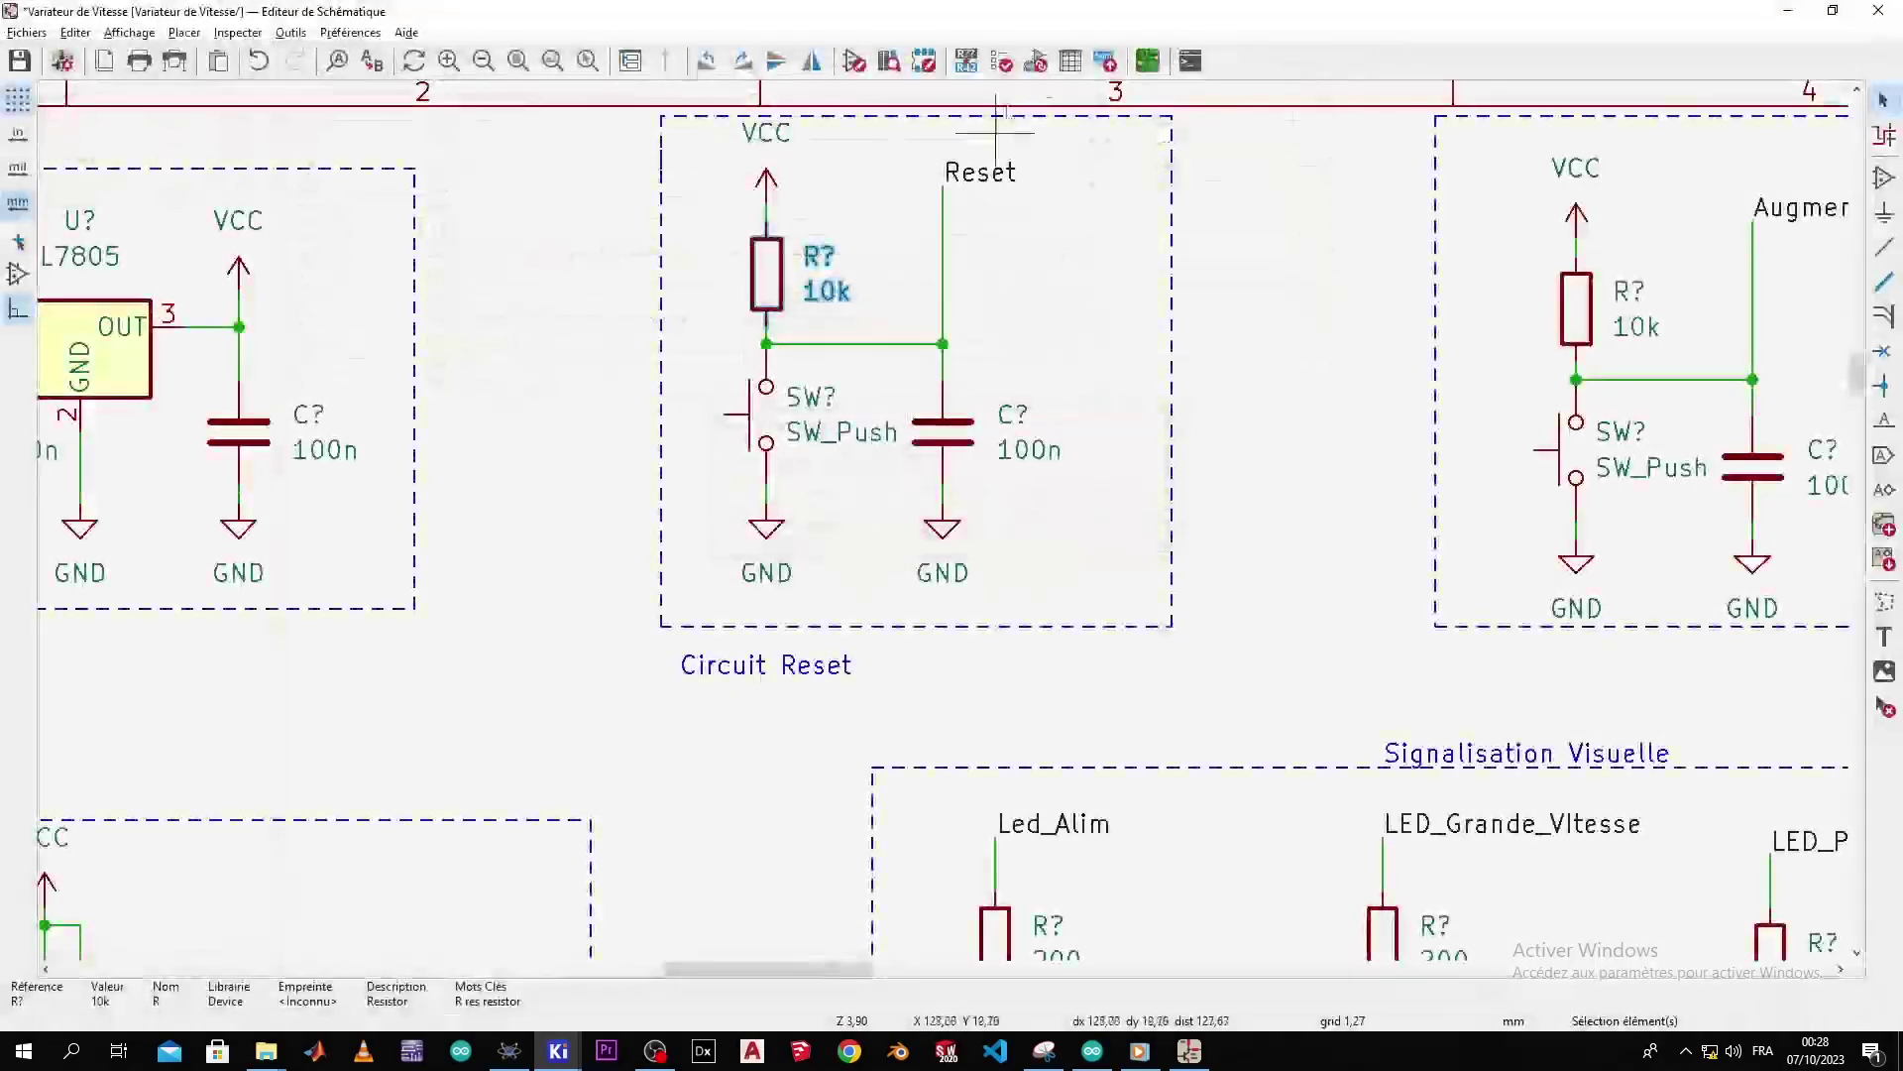
# - Open the properties of the 10k resistor in the Circuit Reset block and inspect its field list
pyautogui.doubleClick(769, 278)
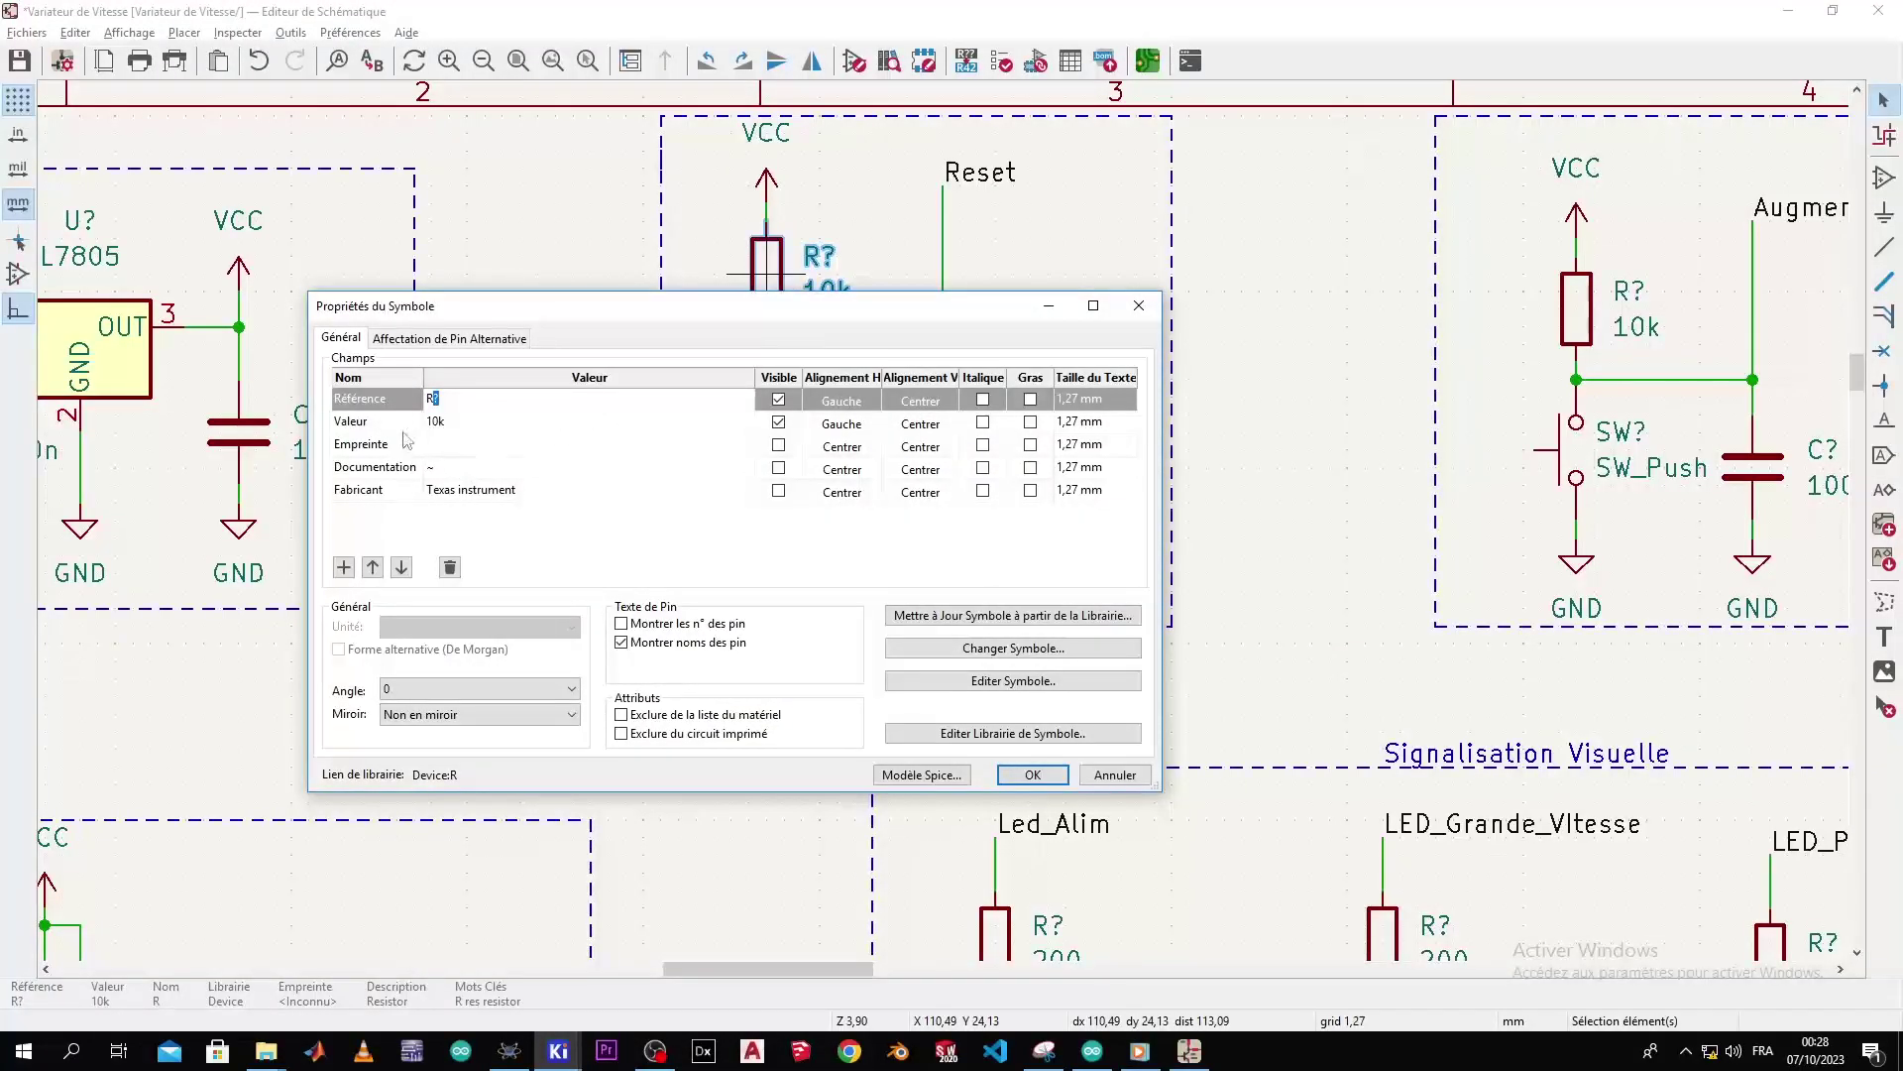
pyautogui.moveTo(588, 312); pyautogui.dragTo(807, 365)
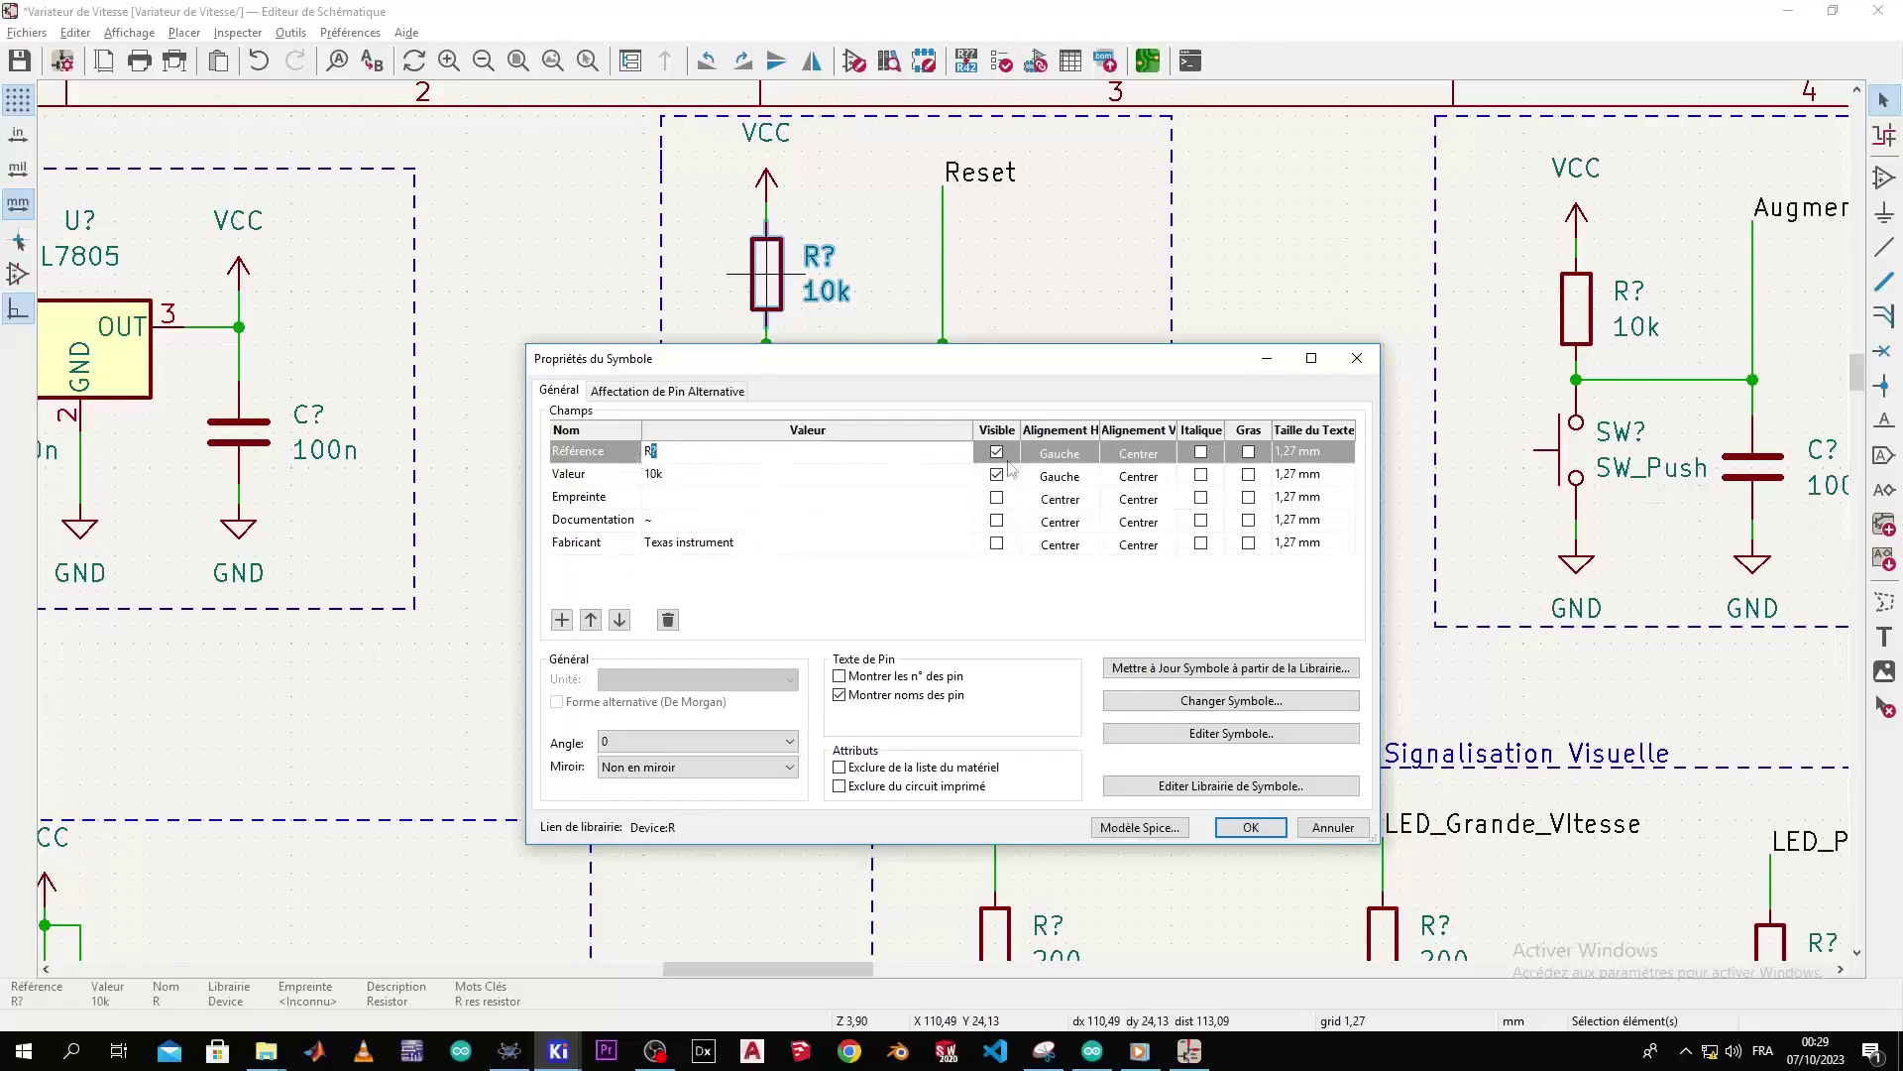
pyautogui.moveTo(971, 357); pyautogui.dragTo(946, 526)
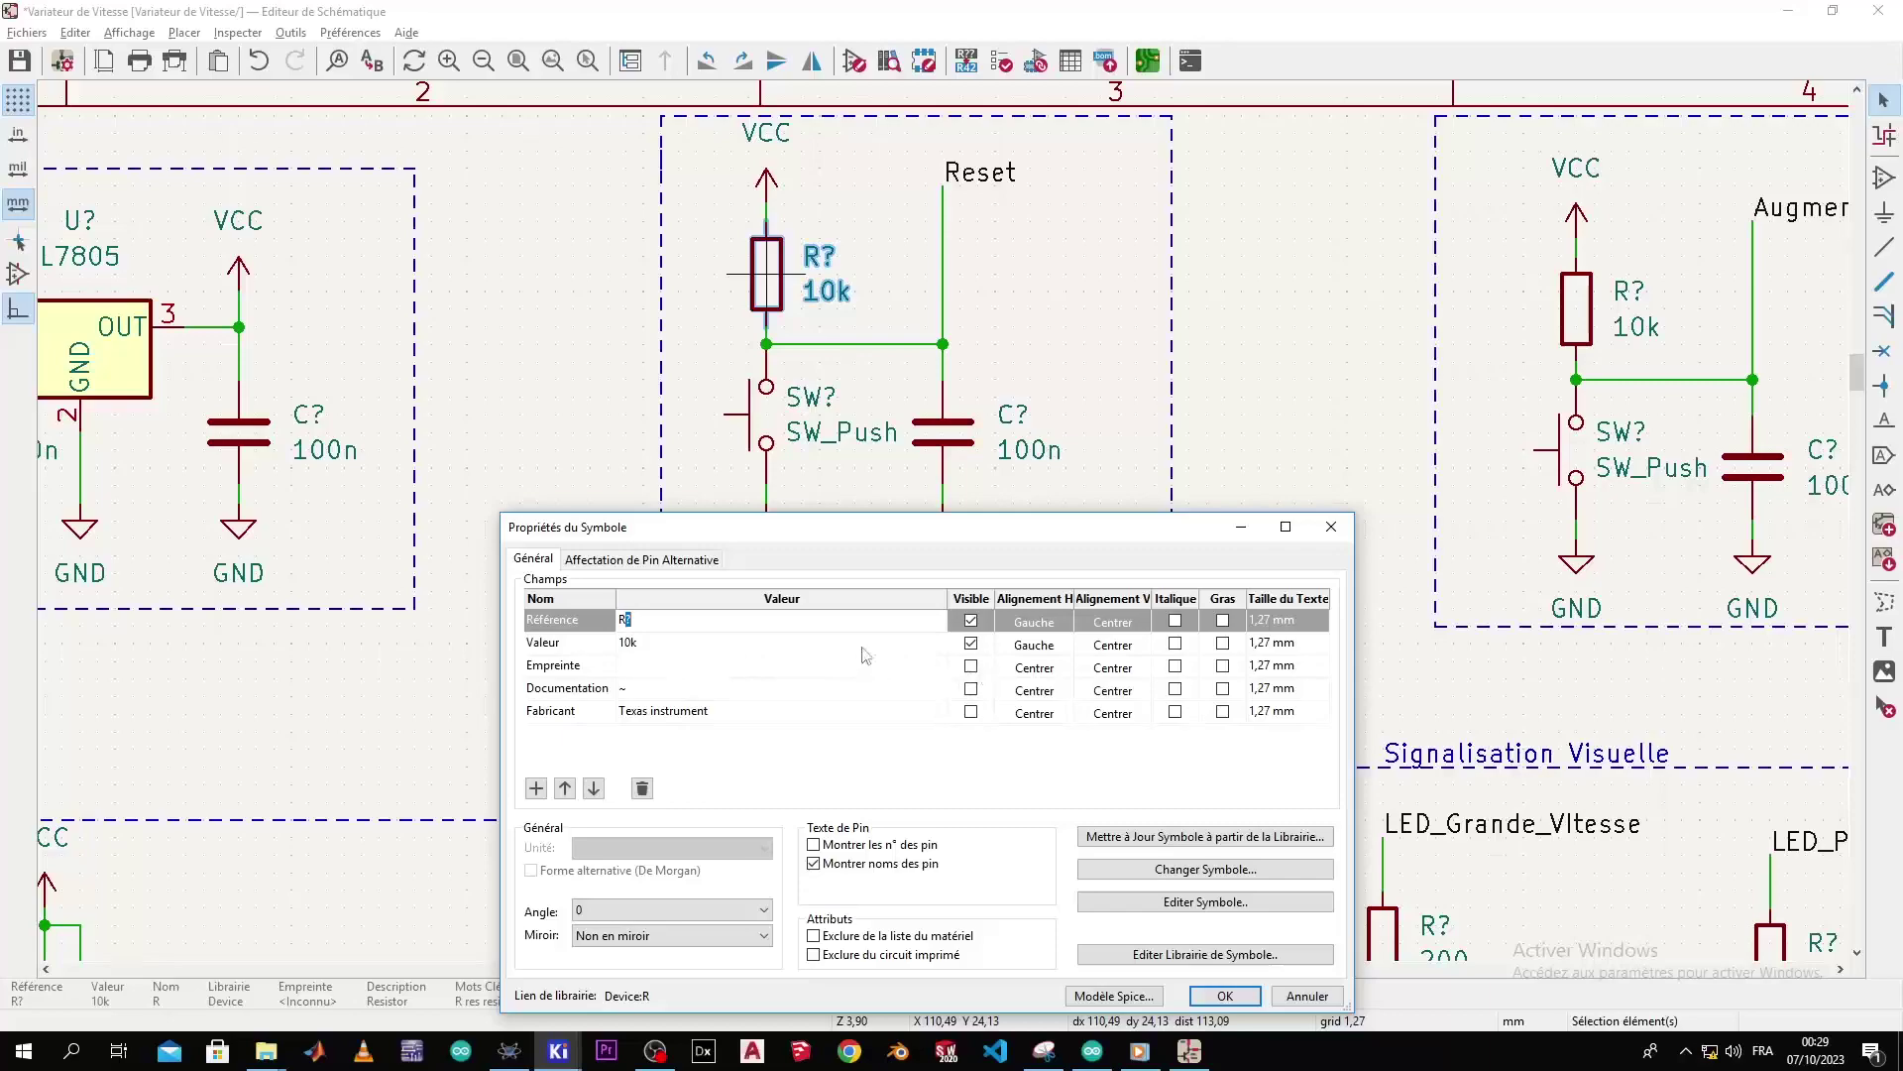
# - Try making the resistor's Fabricant field visible on the schematic, and hide it again
pyautogui.click(970, 712)
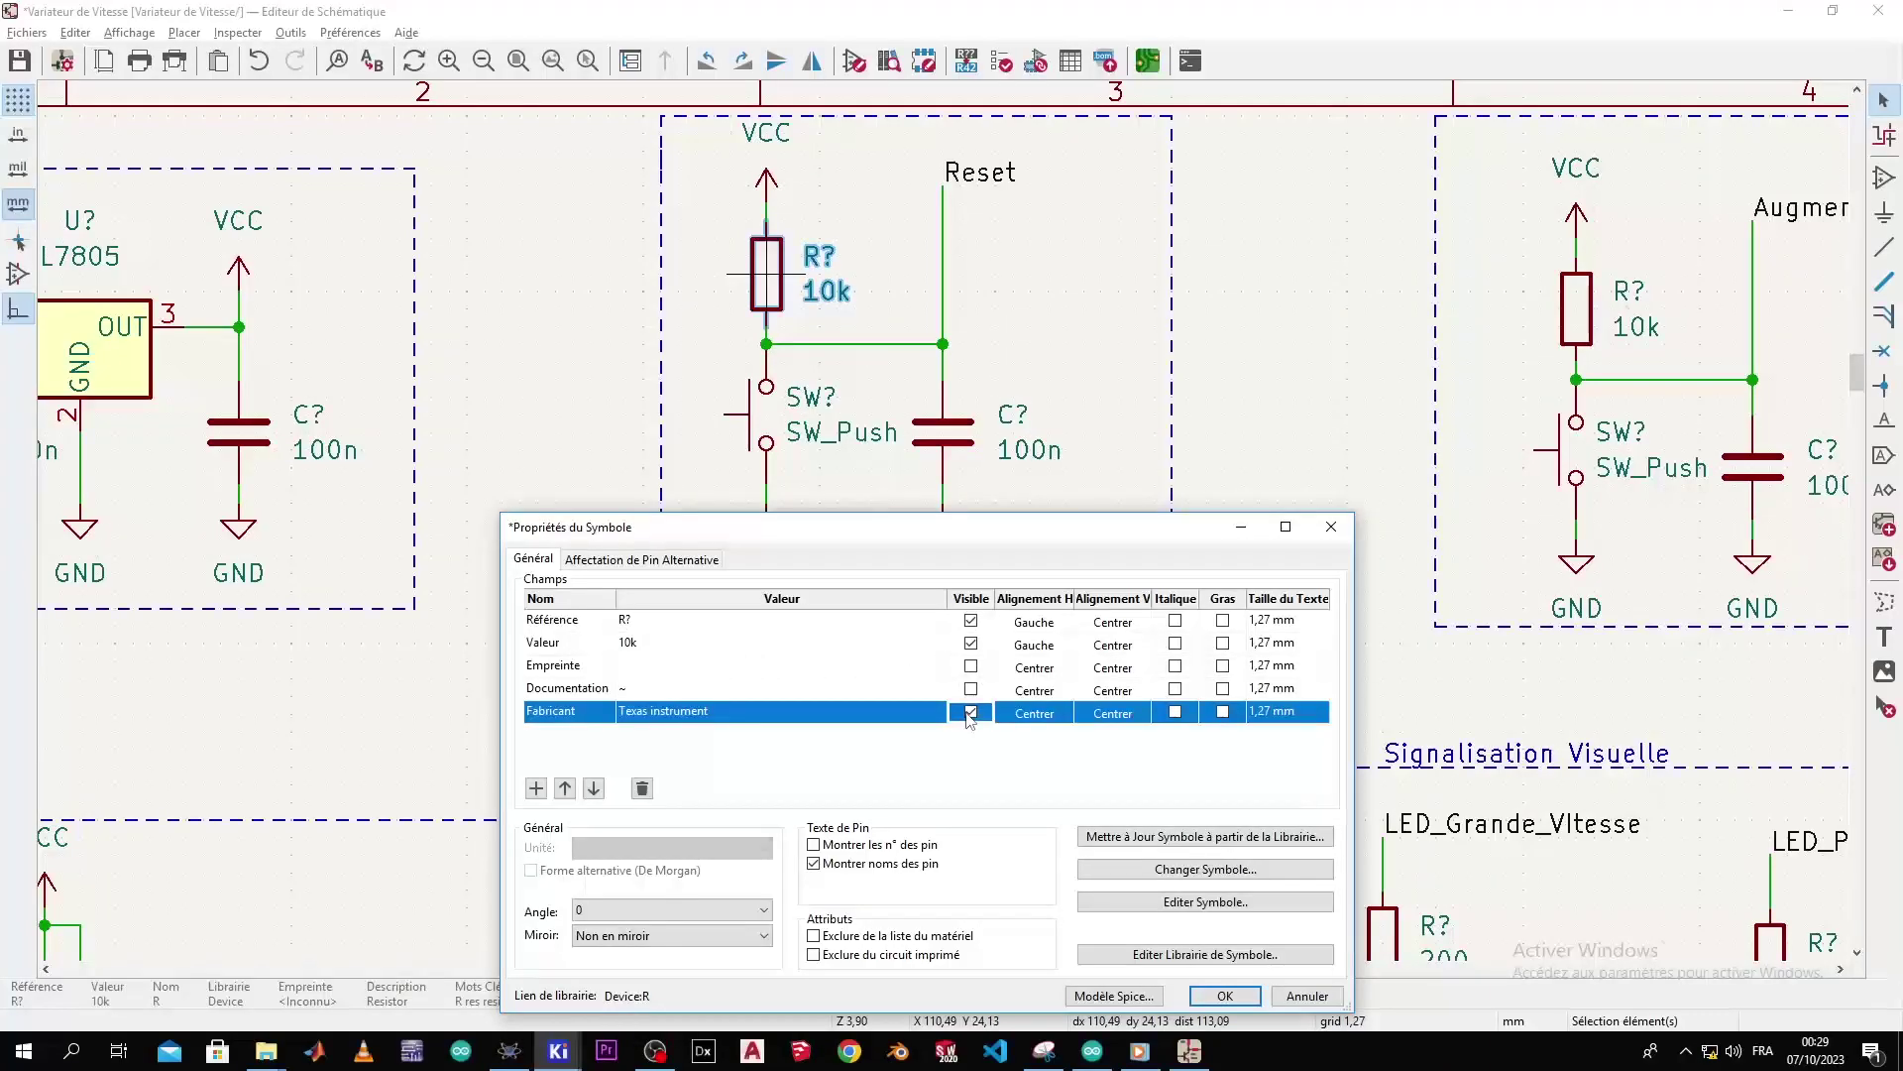
pyautogui.hotkey('shift', 'Up')
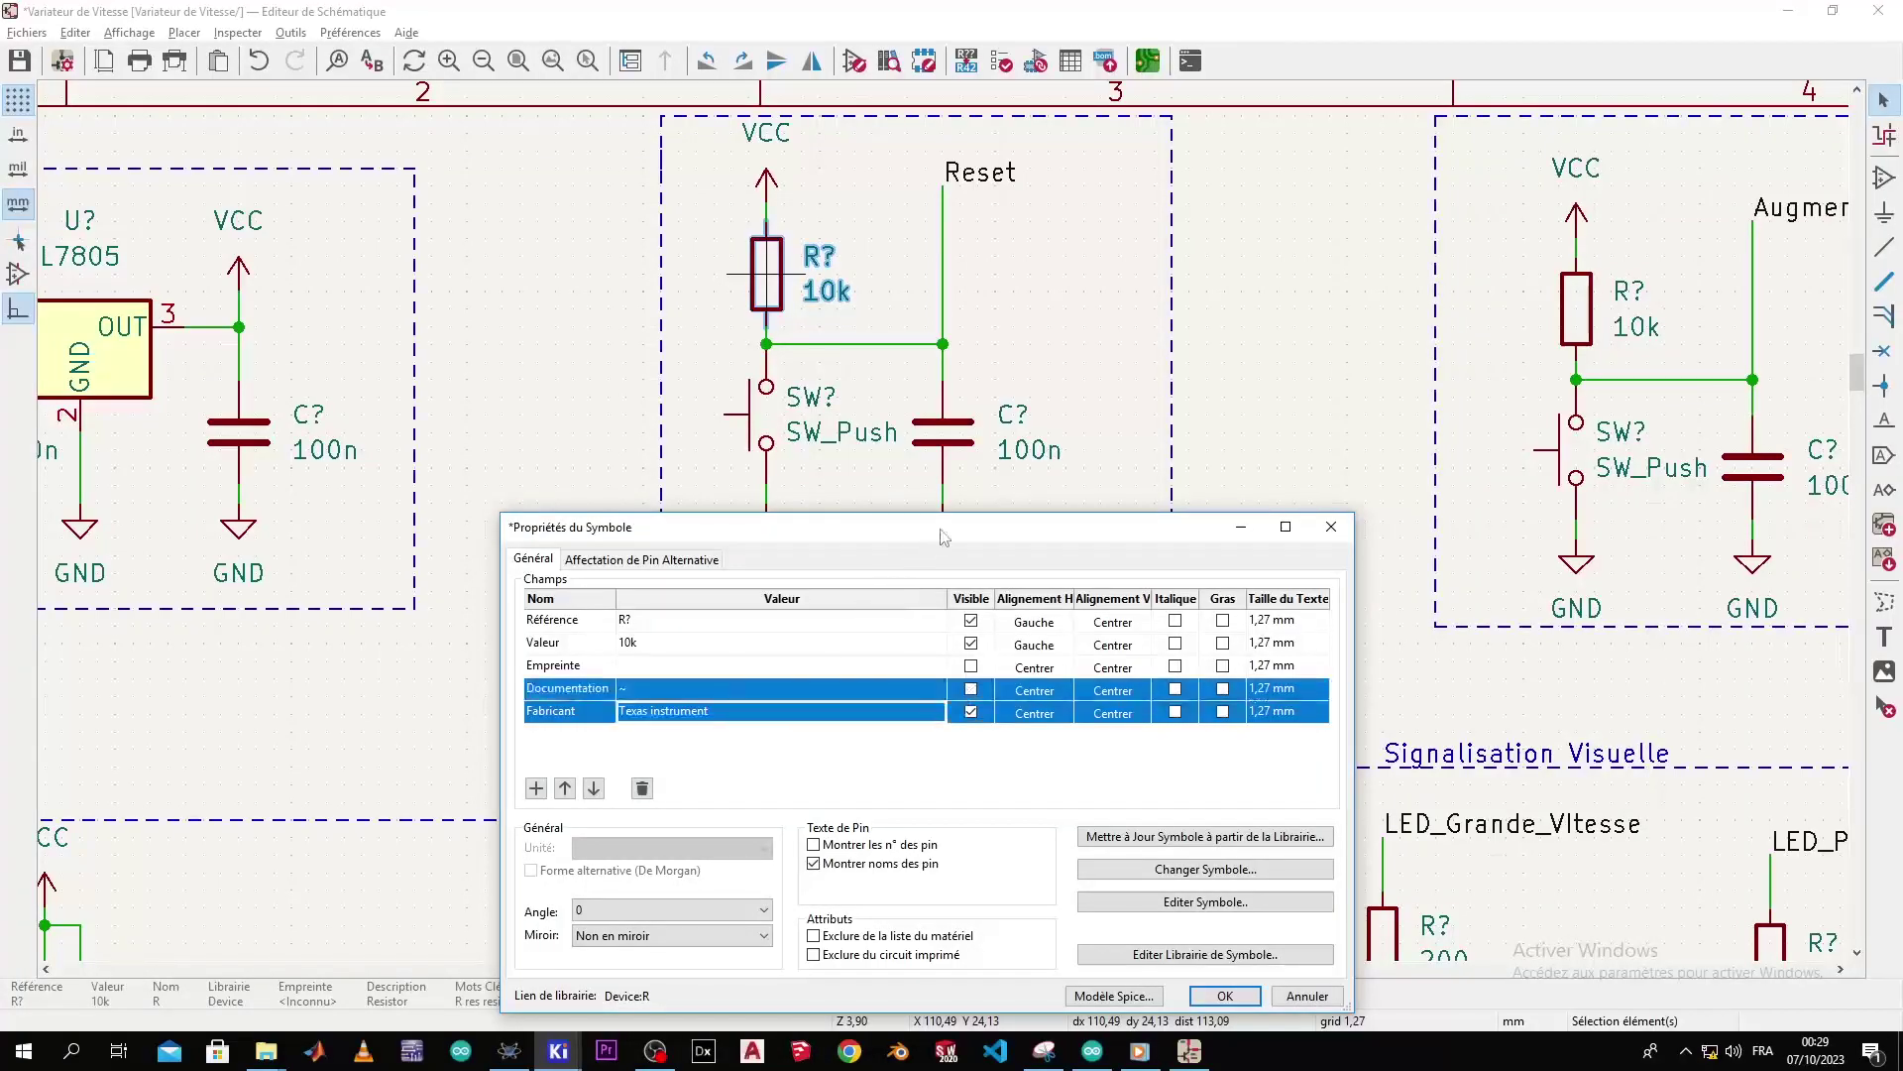
pyautogui.click(971, 716)
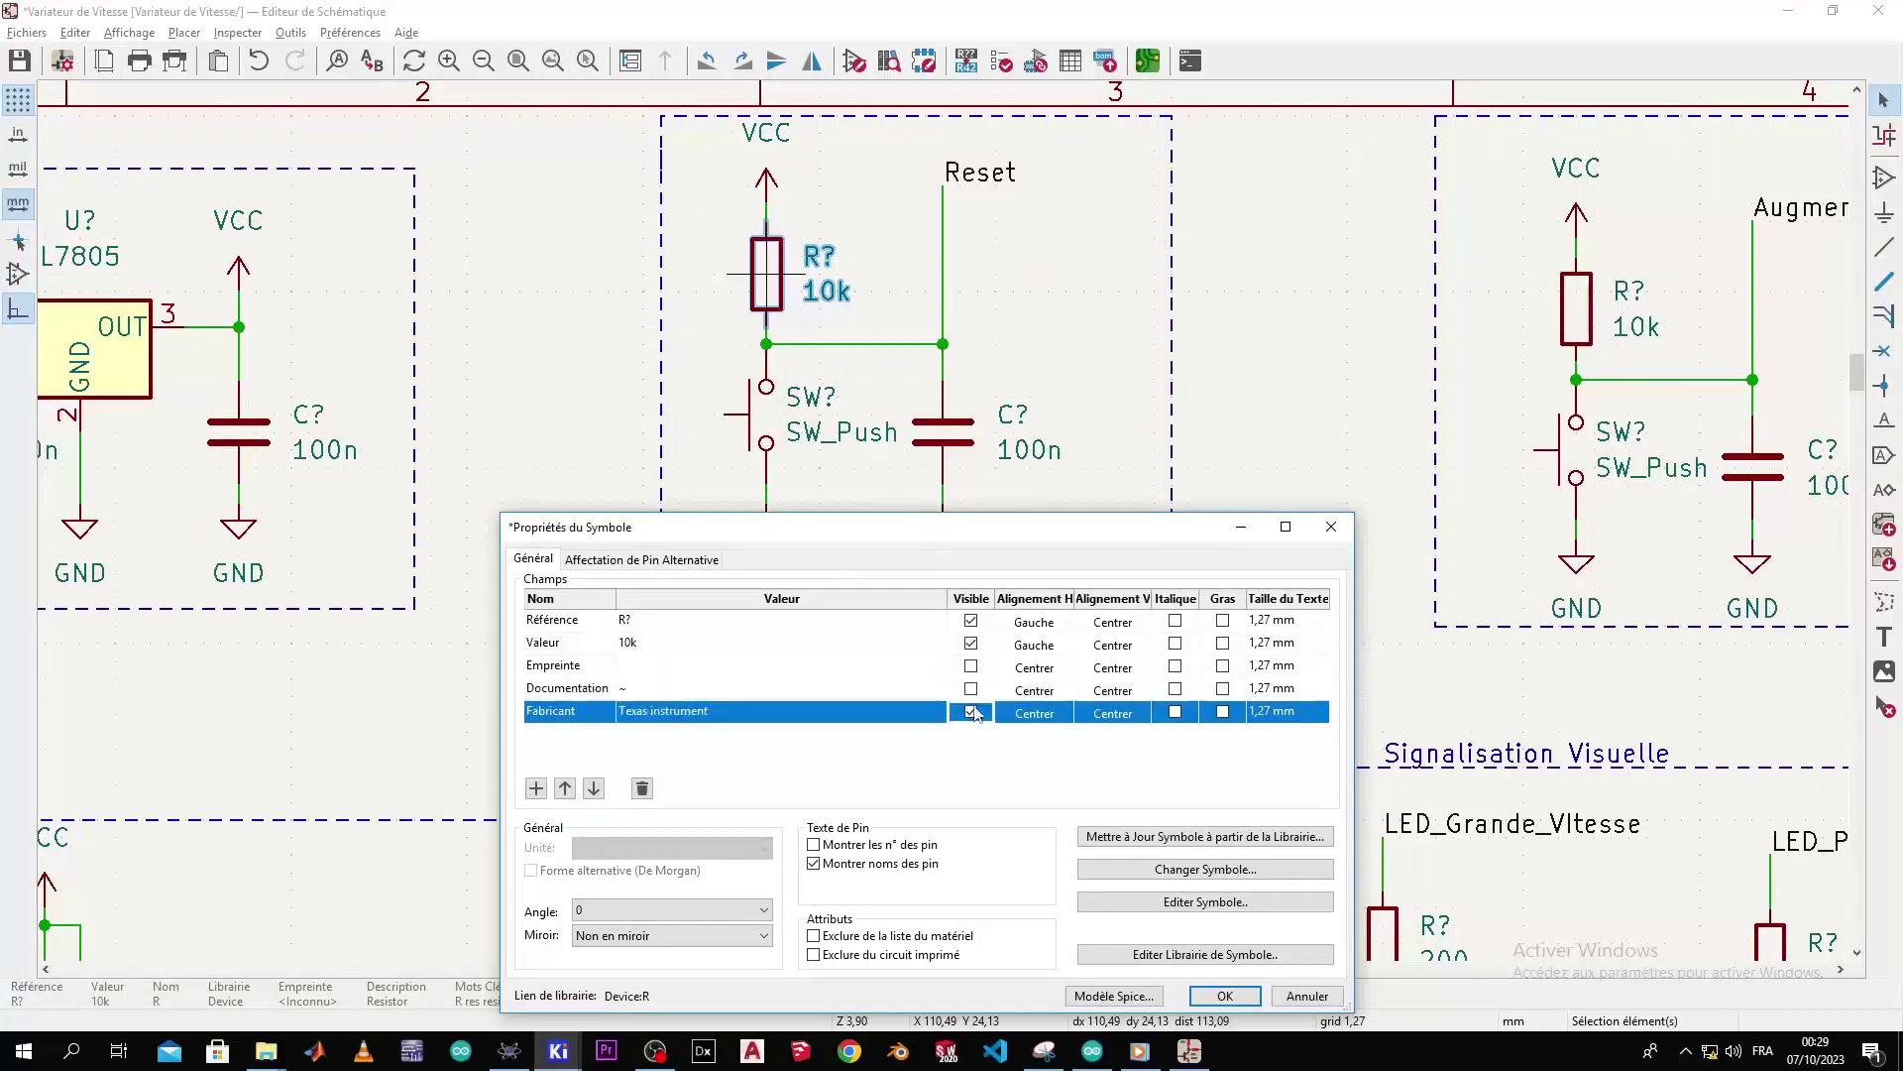
pyautogui.moveTo(1048, 529); pyautogui.dragTo(1018, 300)
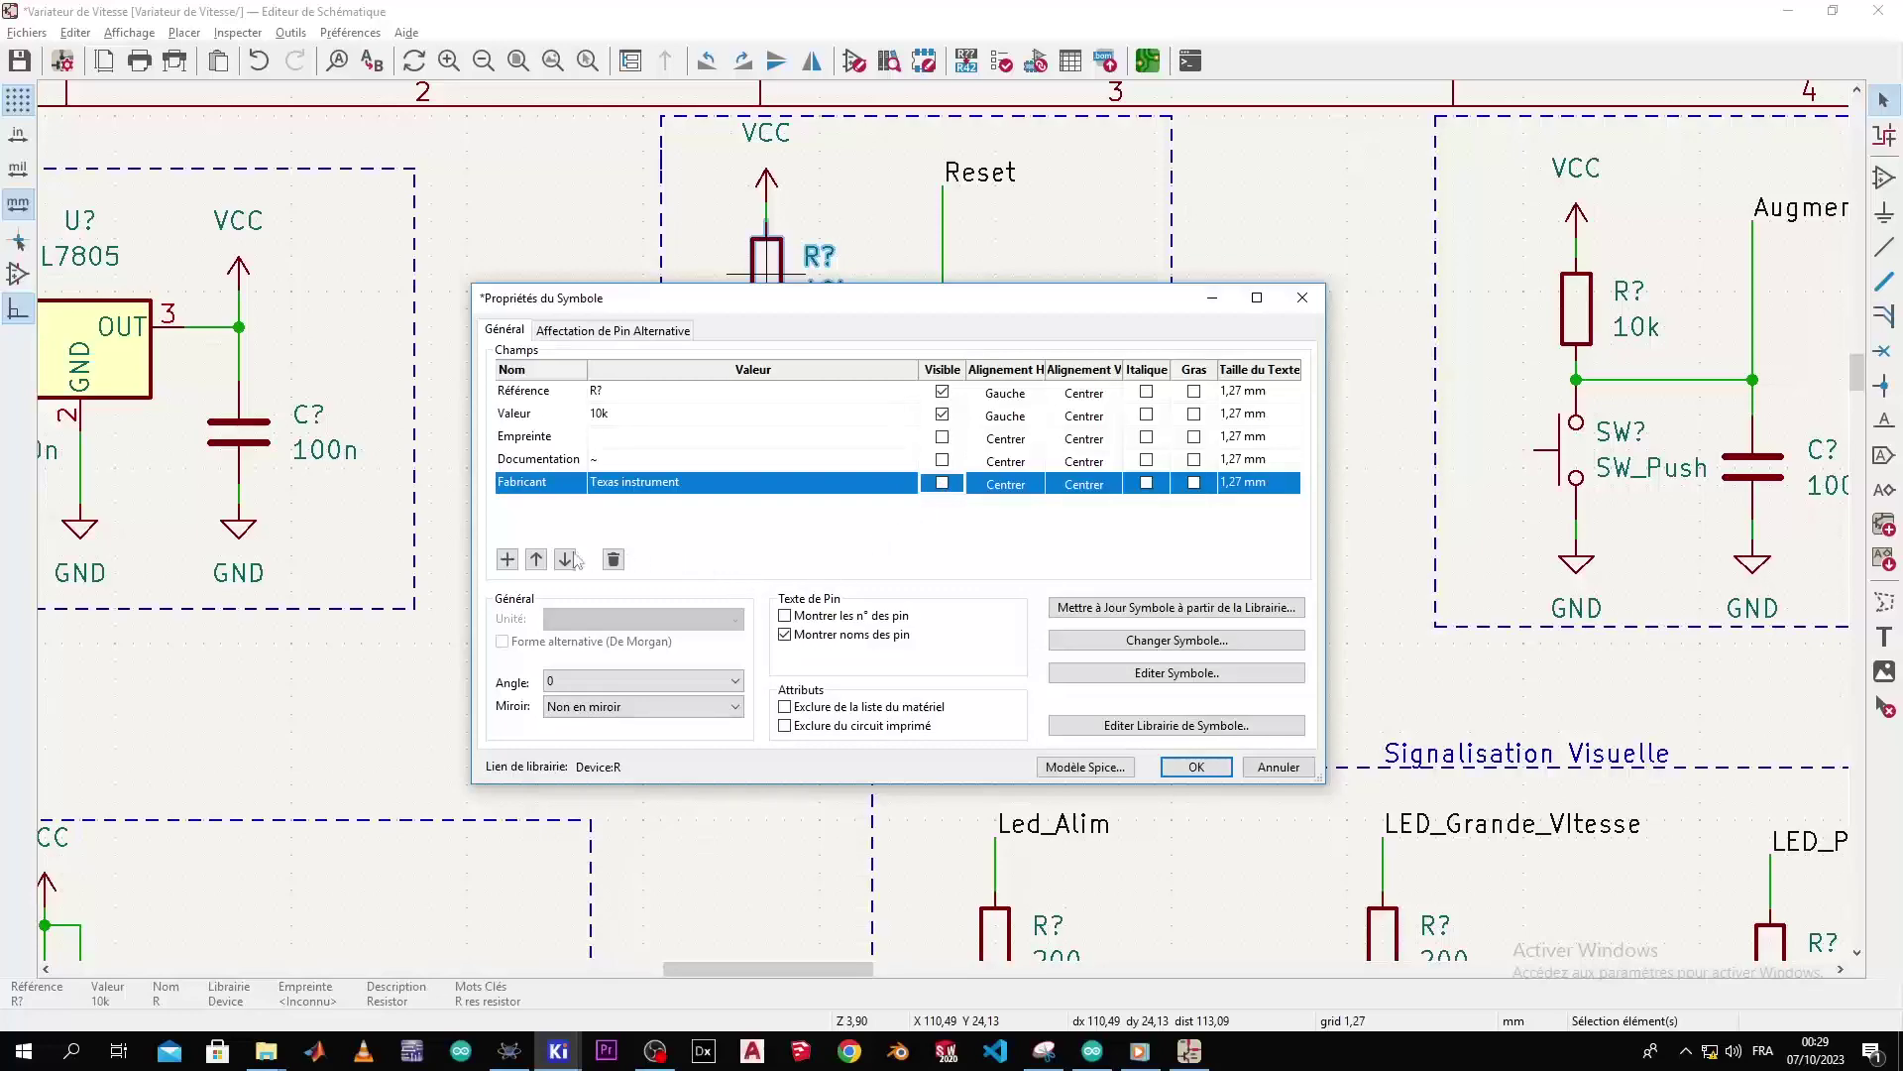
# - Add a field named Tolerance with the value 1% to the Circuit Reset resistor and apply the properties
pyautogui.click(507, 559)
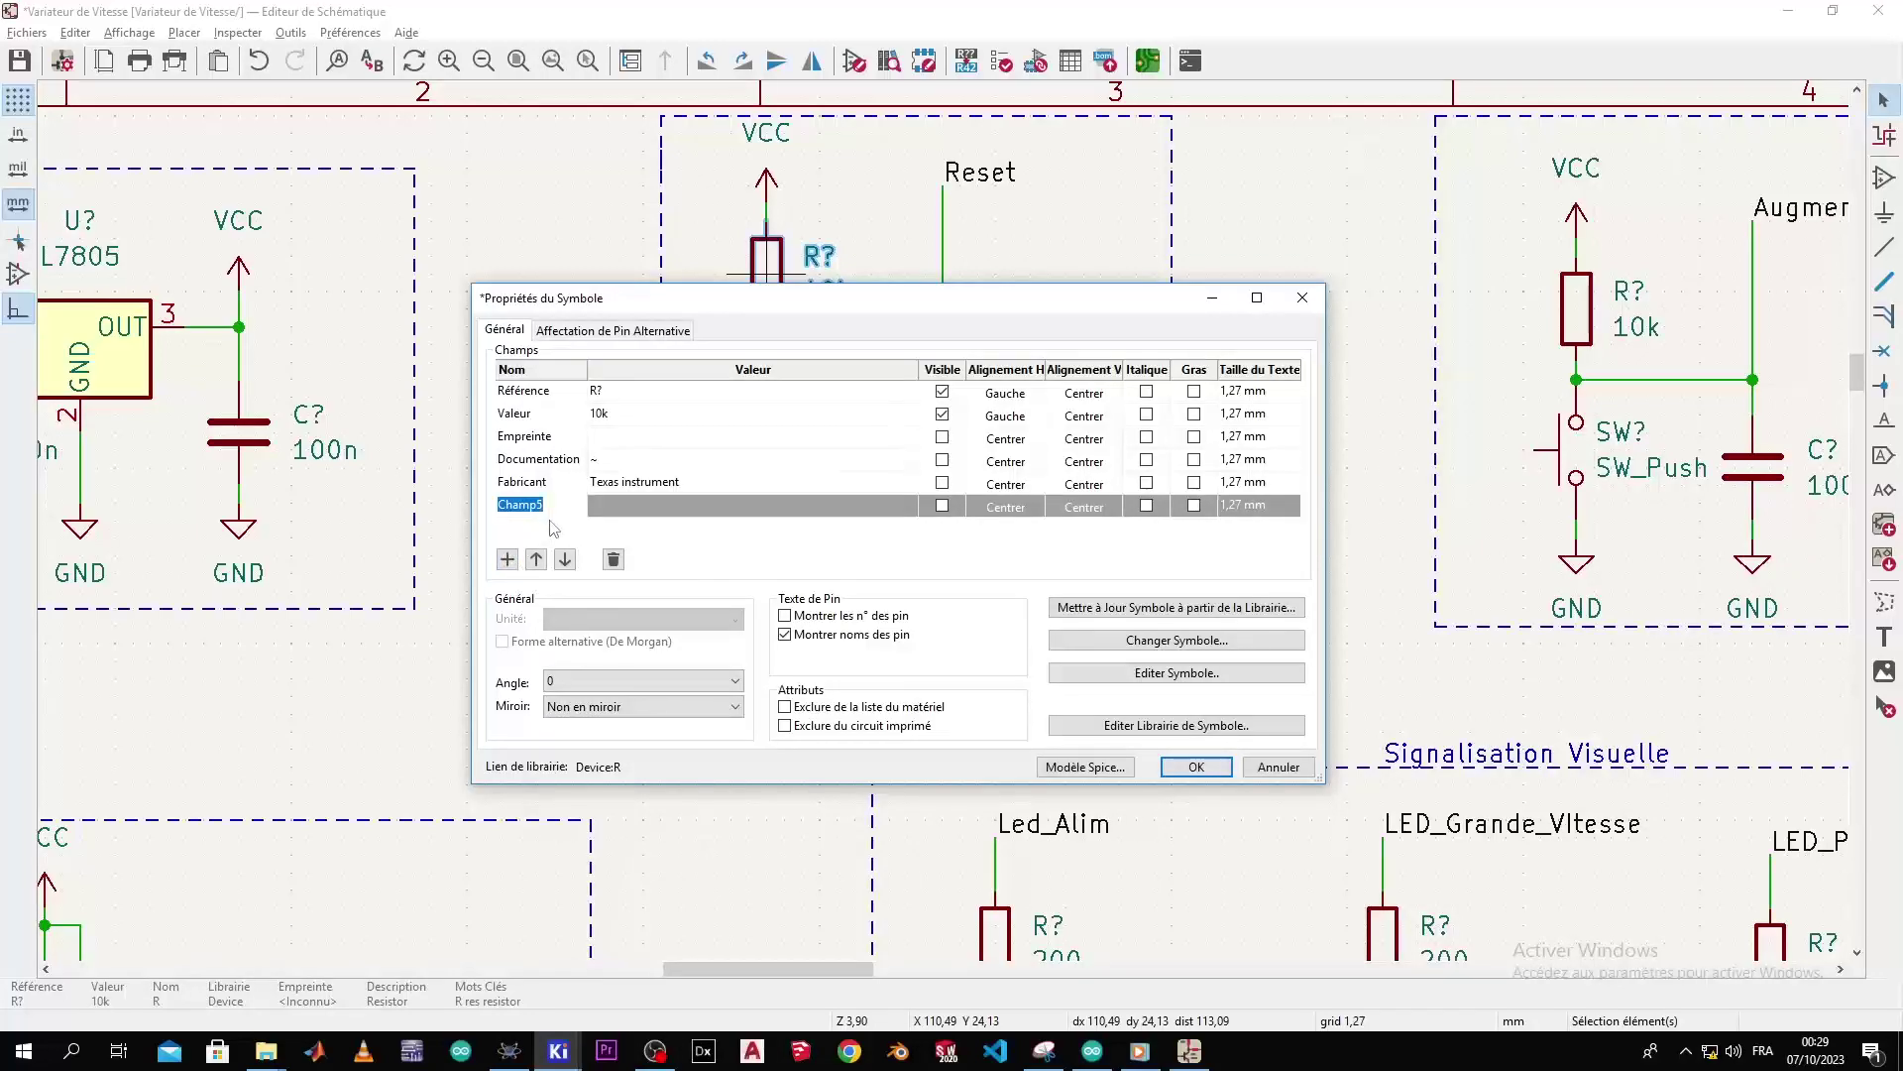
pyautogui.write('Tolerance')
pyautogui.press('Return')
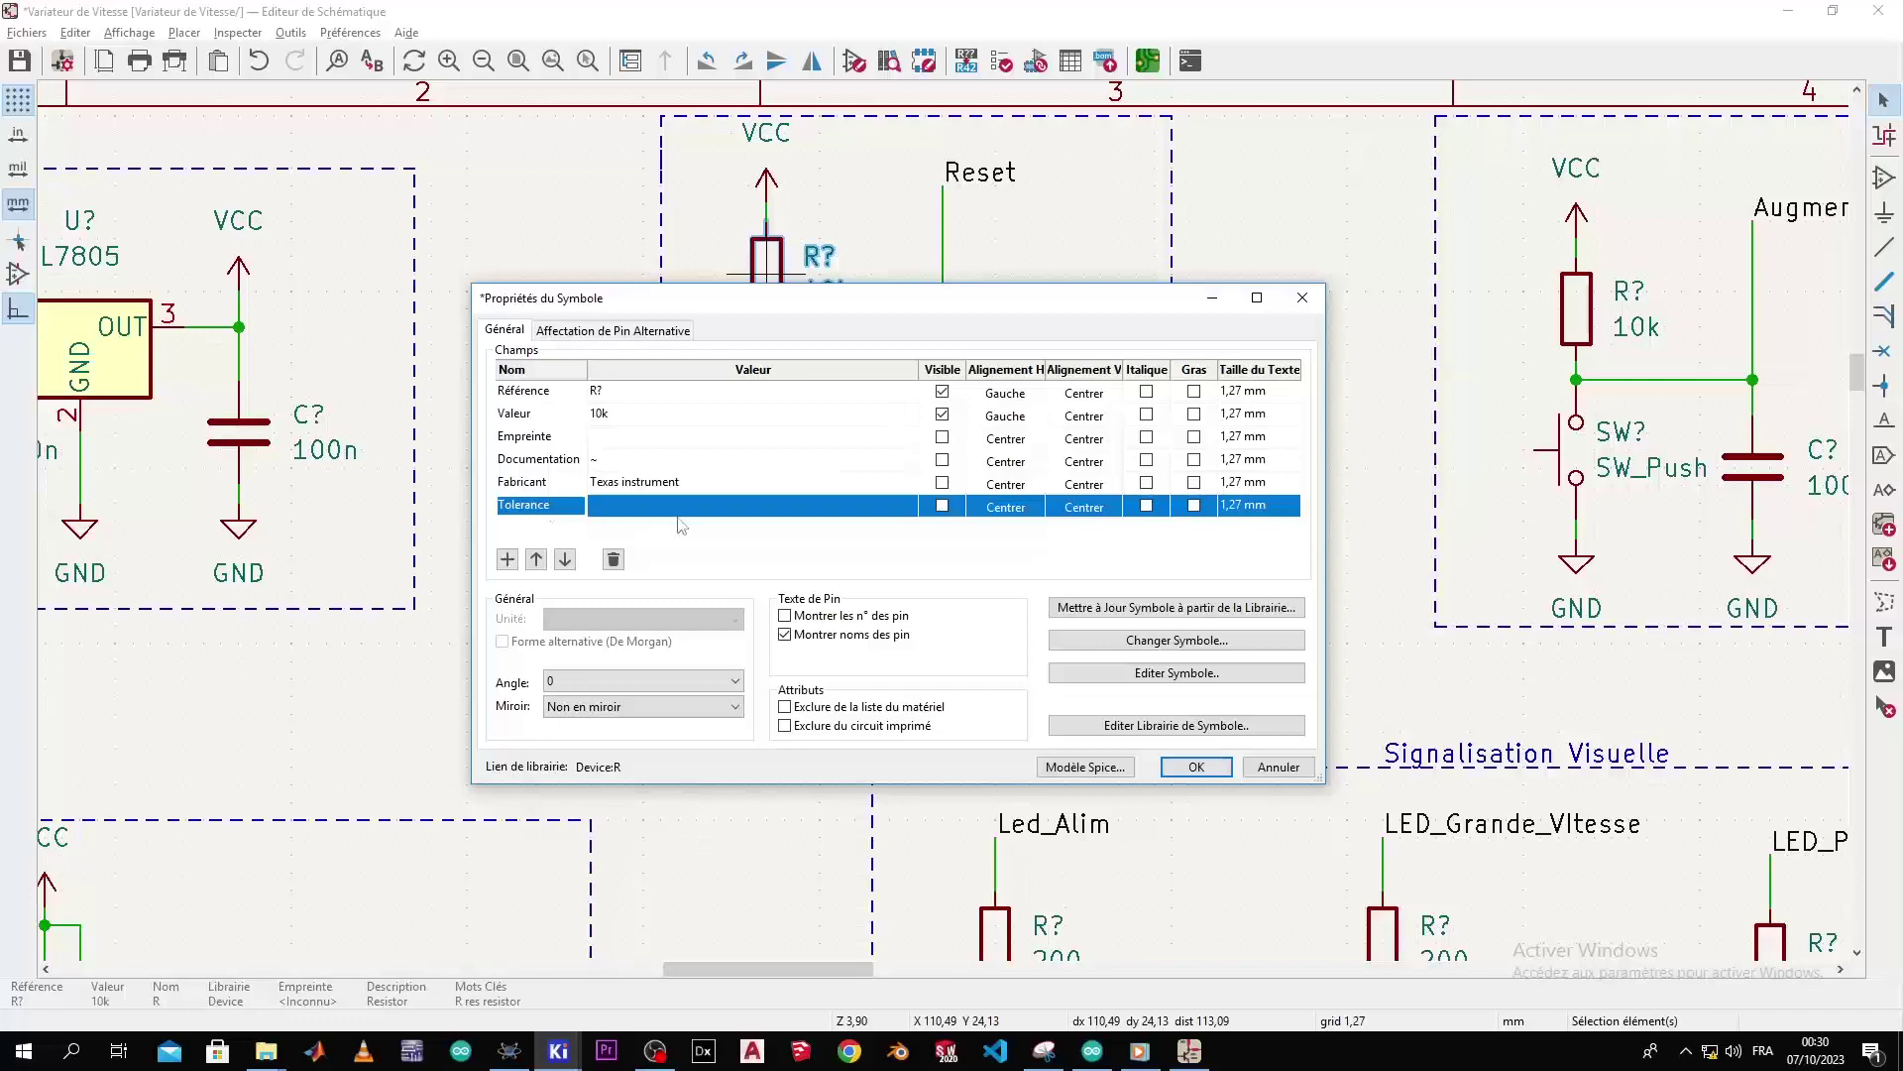
pyautogui.click(830, 510)
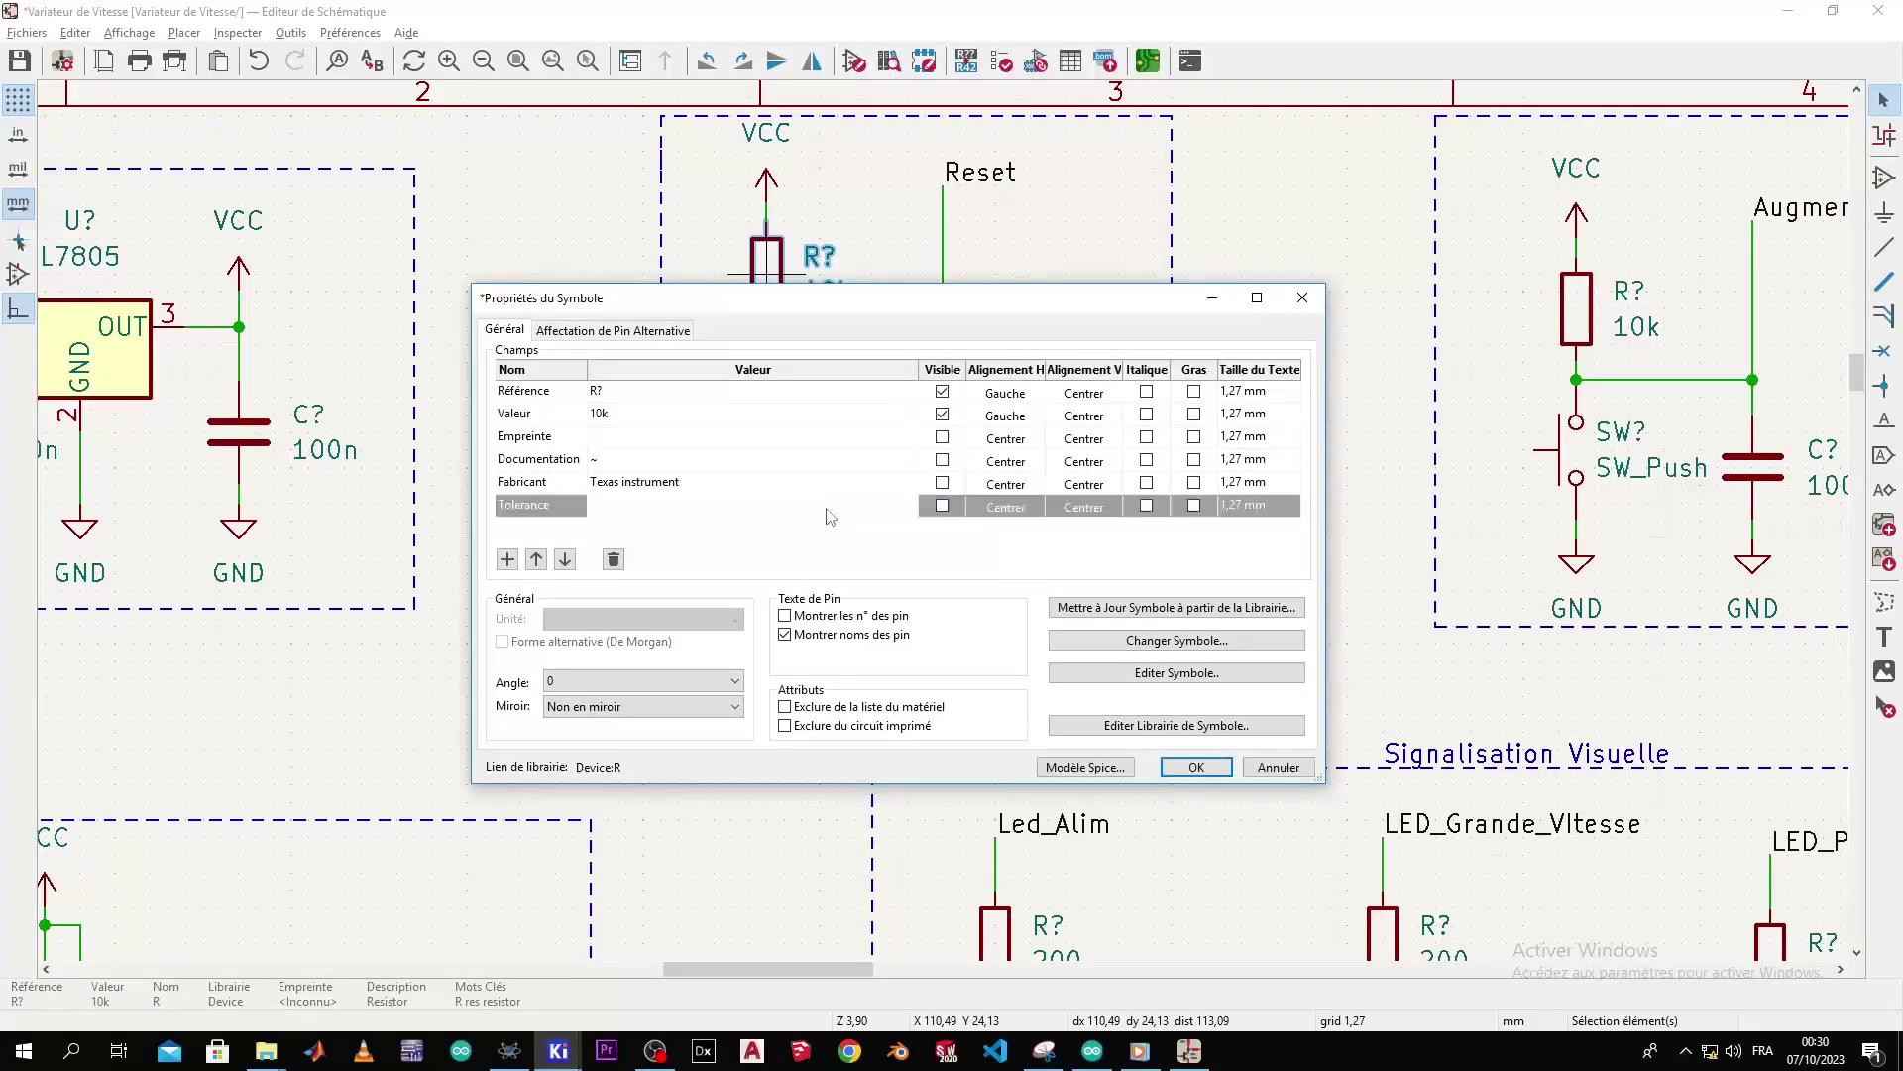
pyautogui.write('1%')
pyautogui.press('Return')
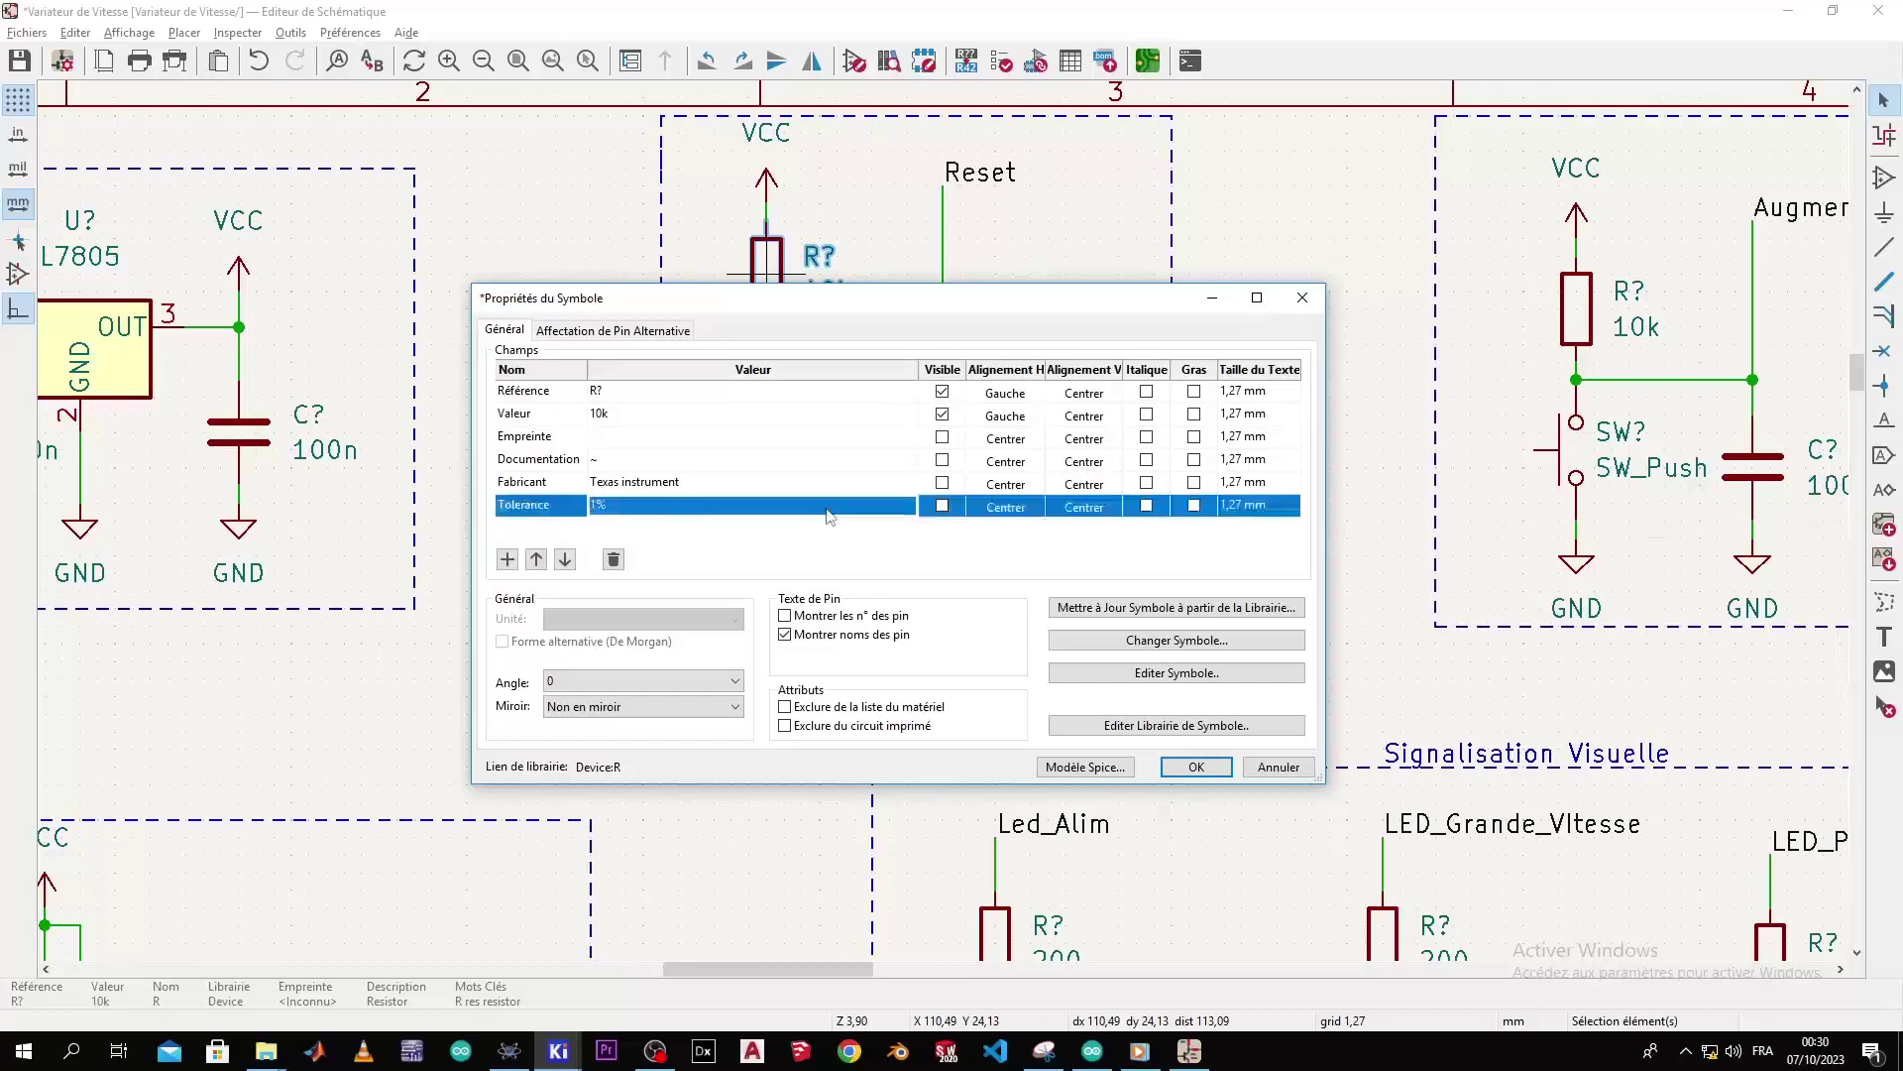
pyautogui.click(1201, 770)
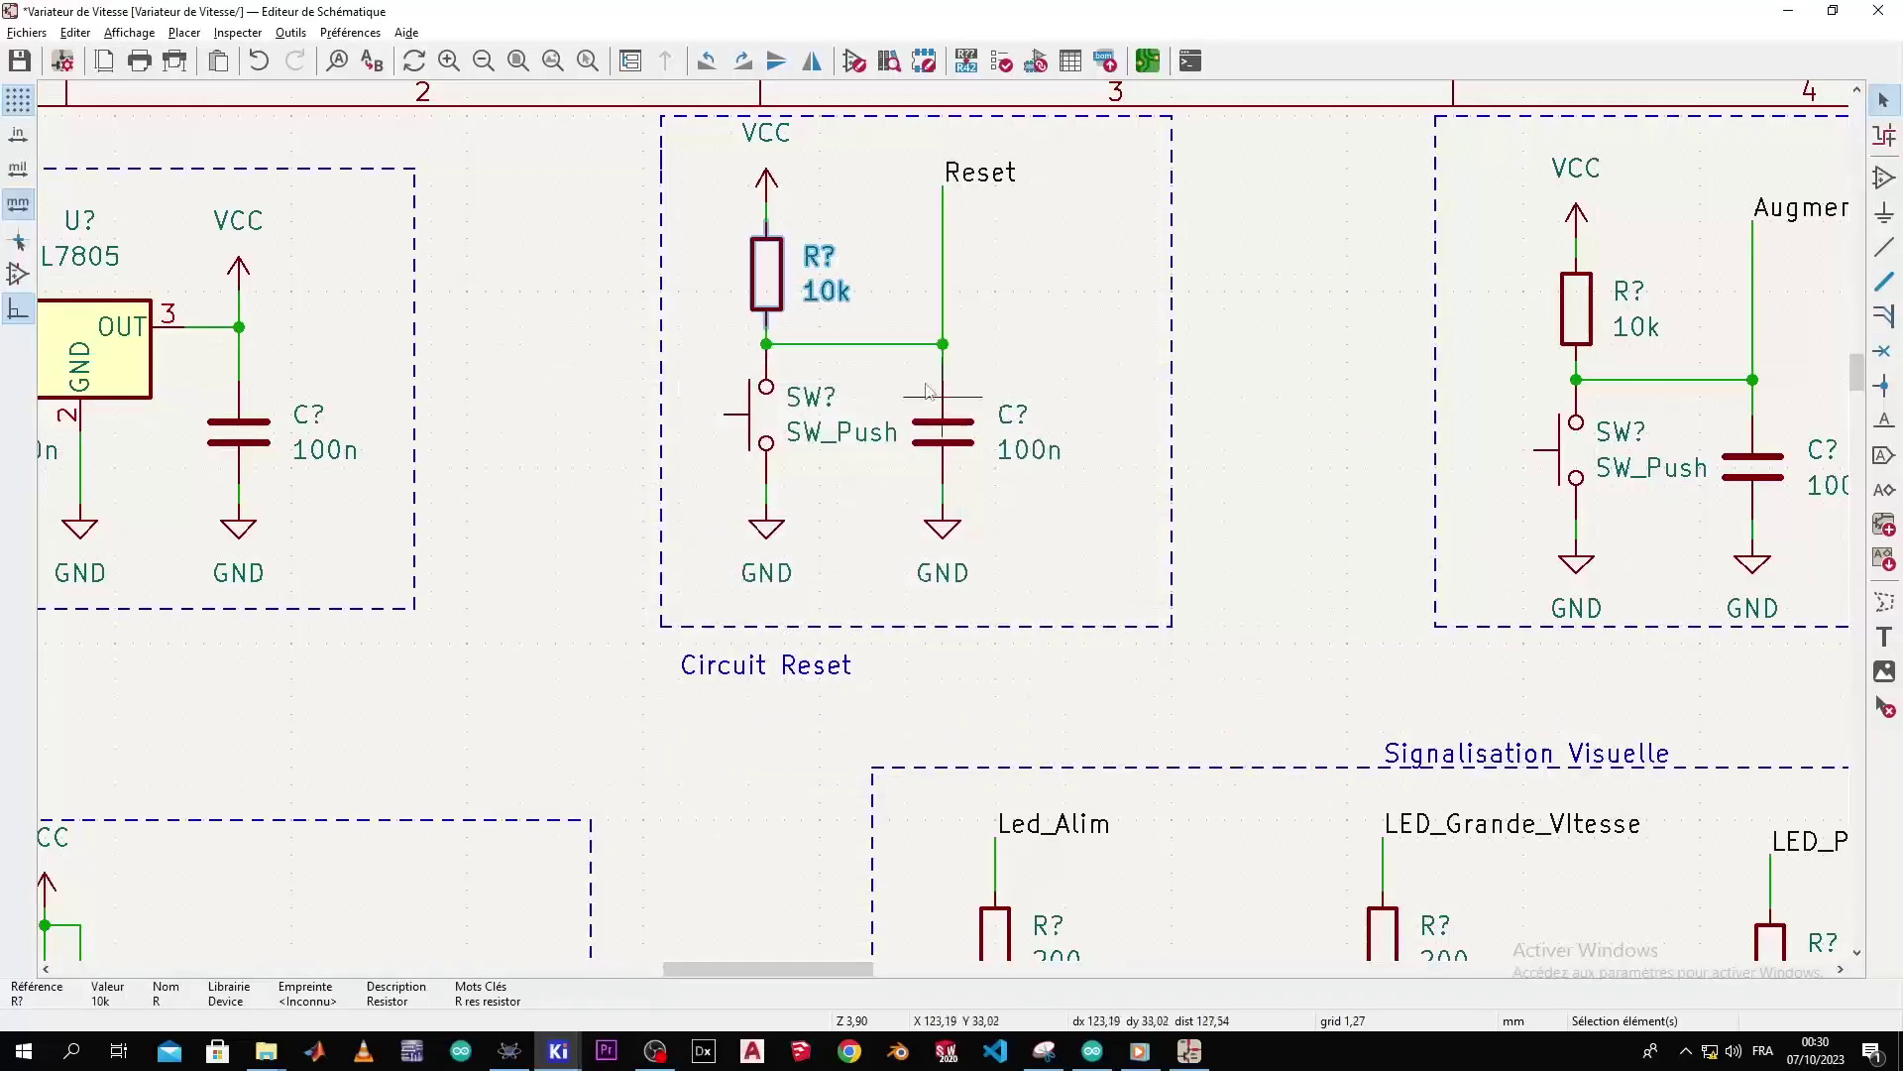
pyautogui.click(869, 357)
pyautogui.scroll(3, 828, 297)
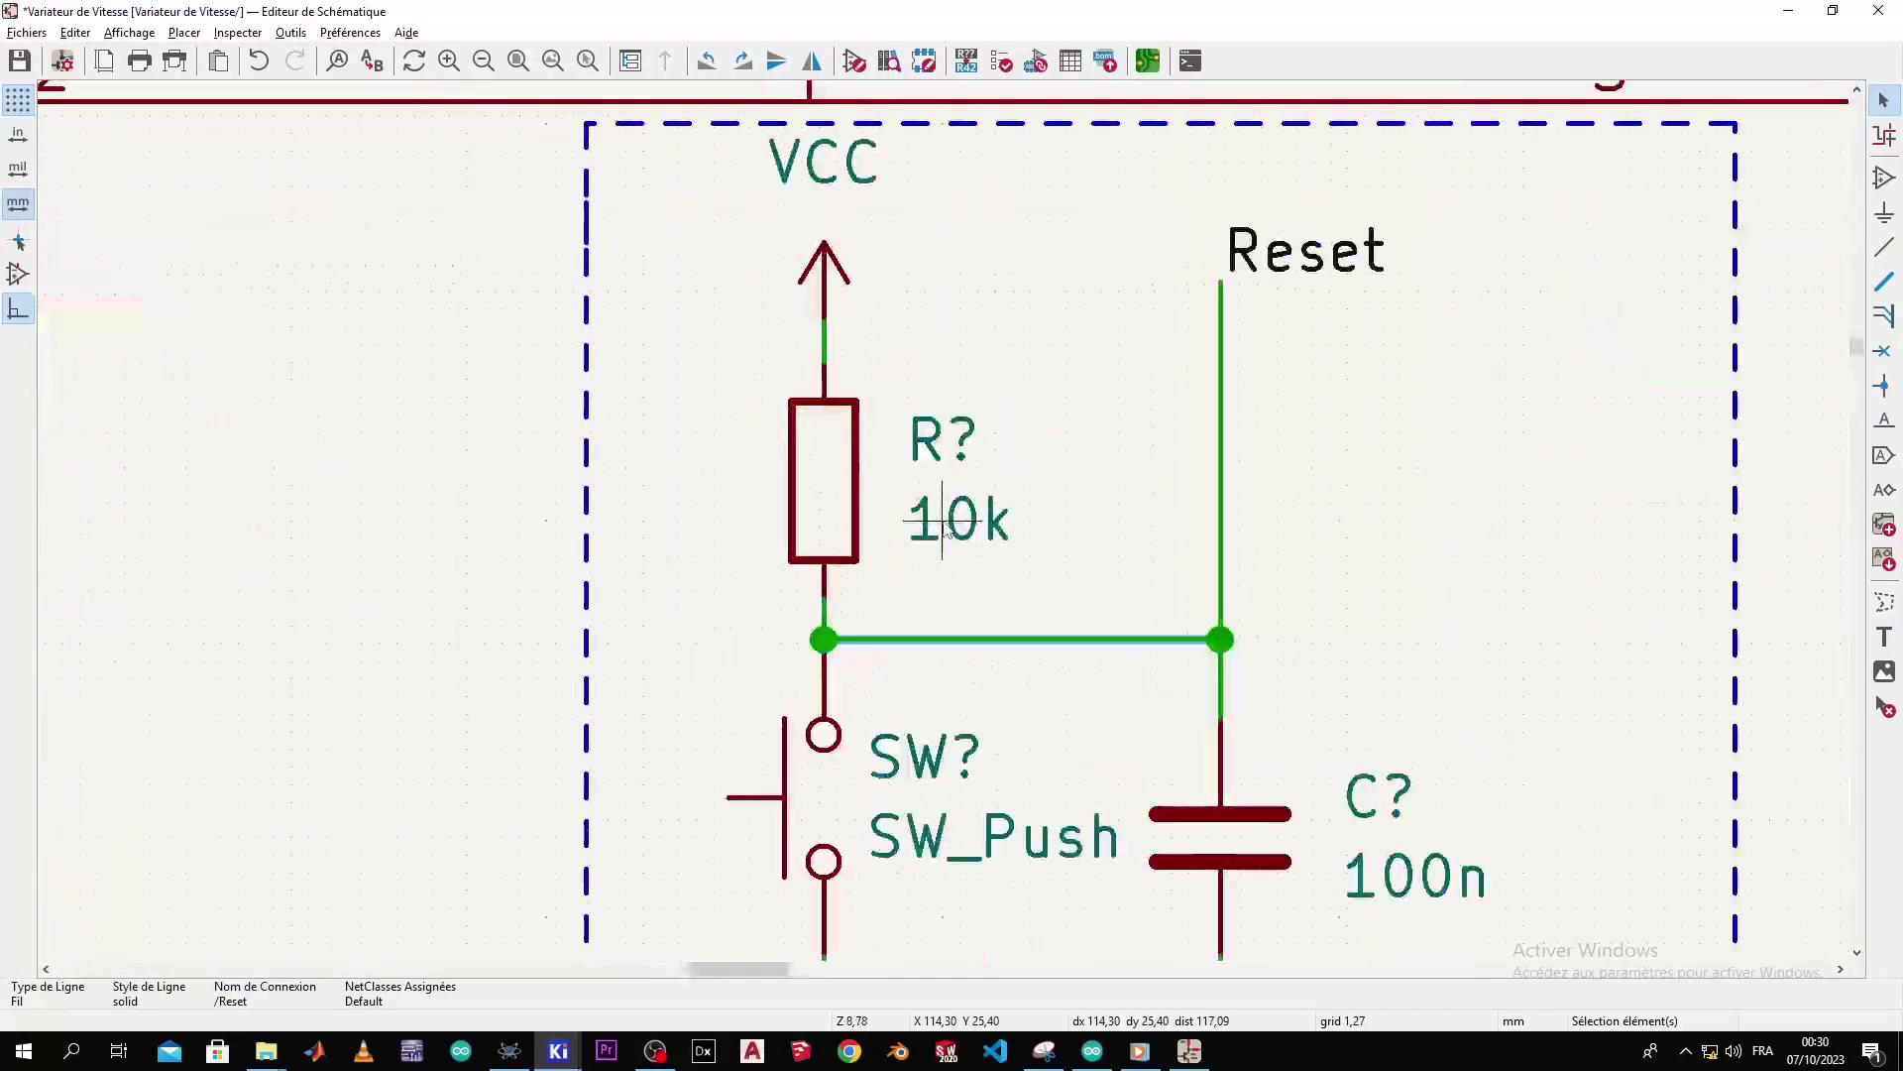
# - Check the Tolerance column for the 10k resistors in the symbol fields table and close the table without changing it
pyautogui.scroll(-3, 942, 524)
pyautogui.scroll(-3, 945, 529)
pyautogui.scroll(2, 1160, 287)
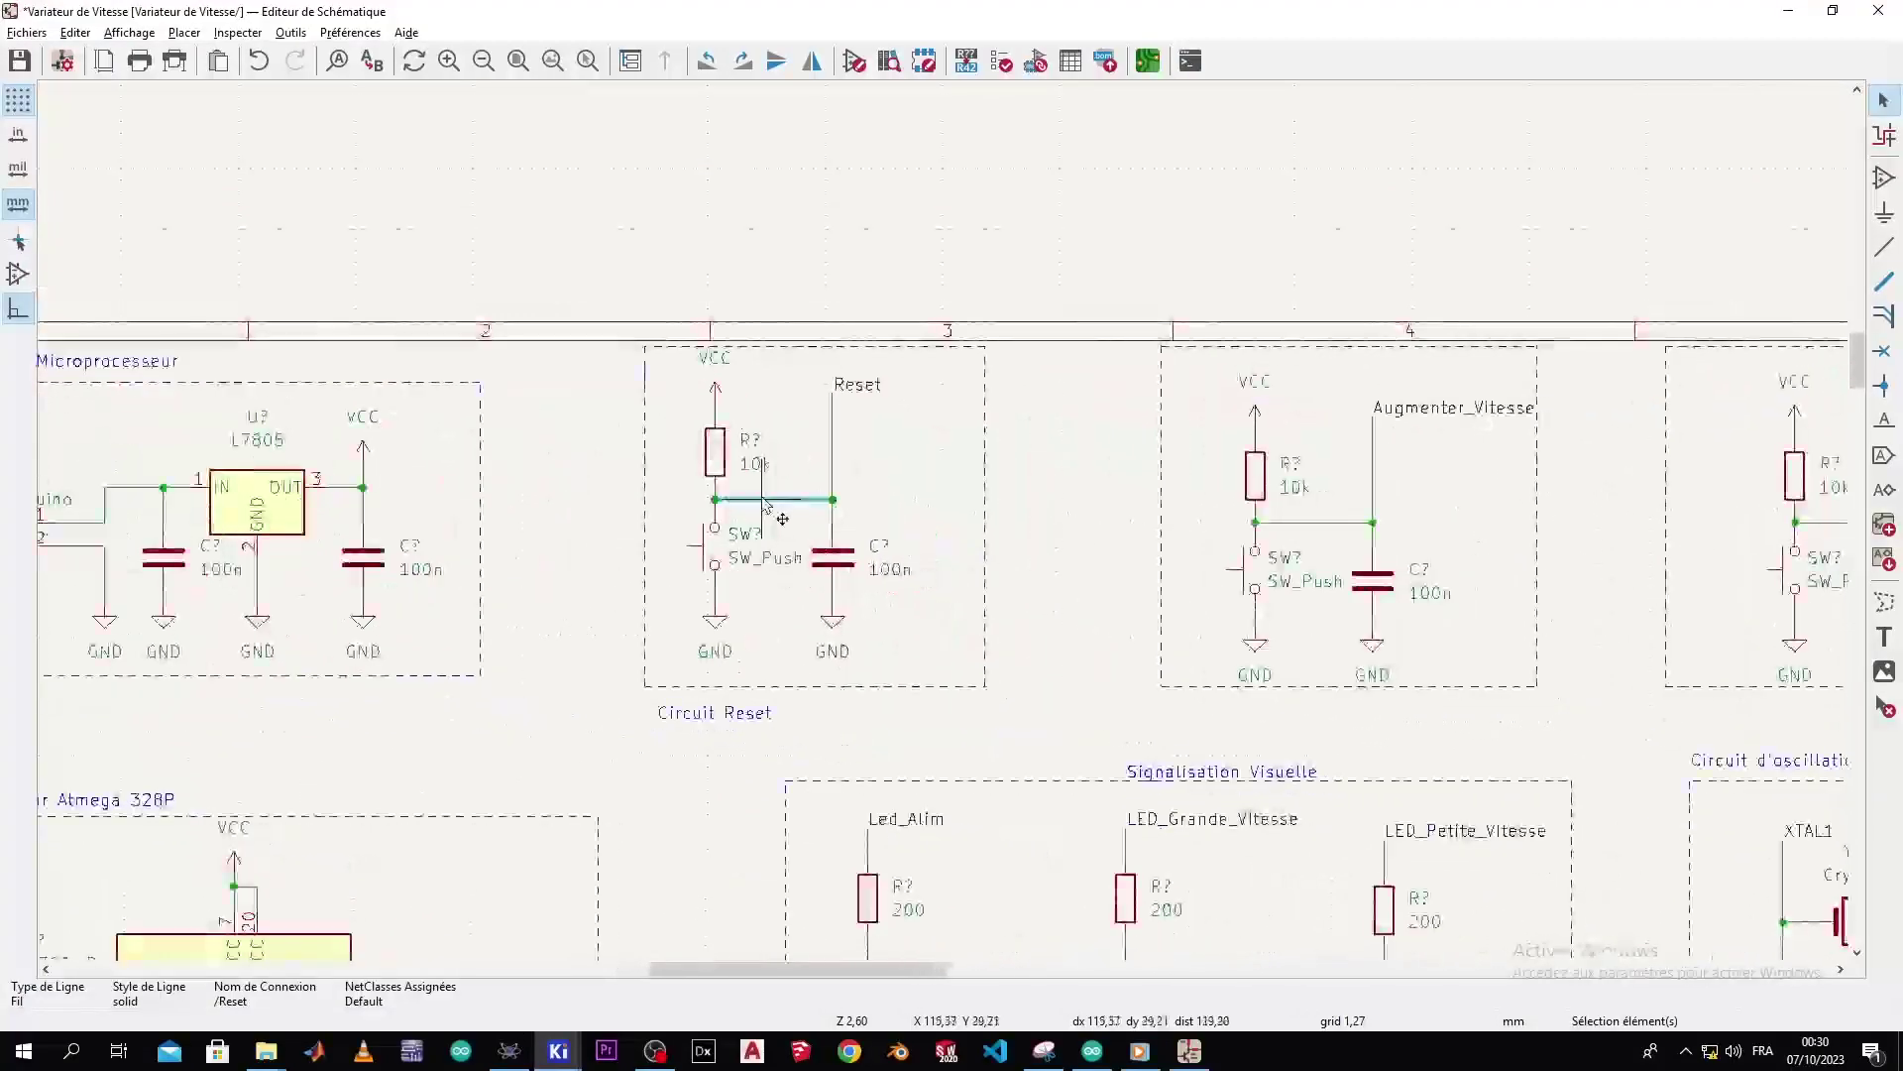
pyautogui.click(1070, 61)
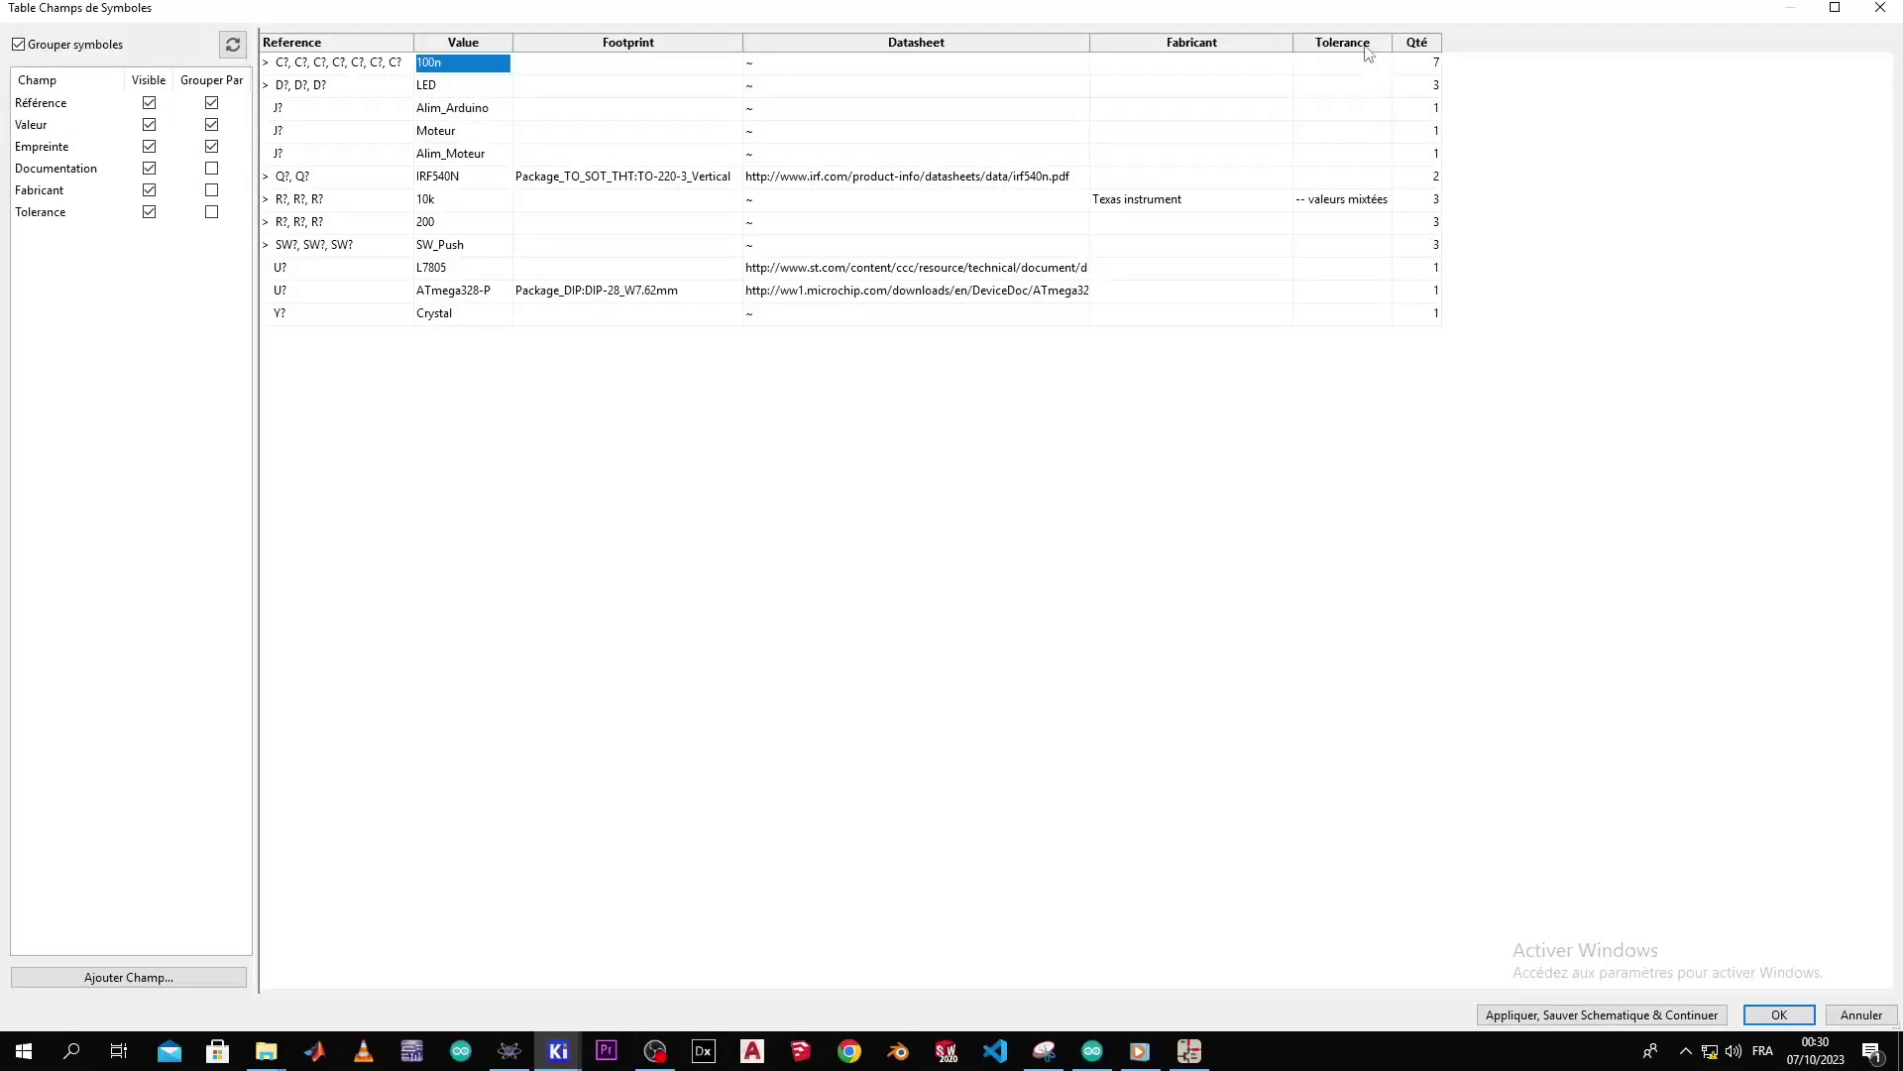
pyautogui.doubleClick(1354, 198)
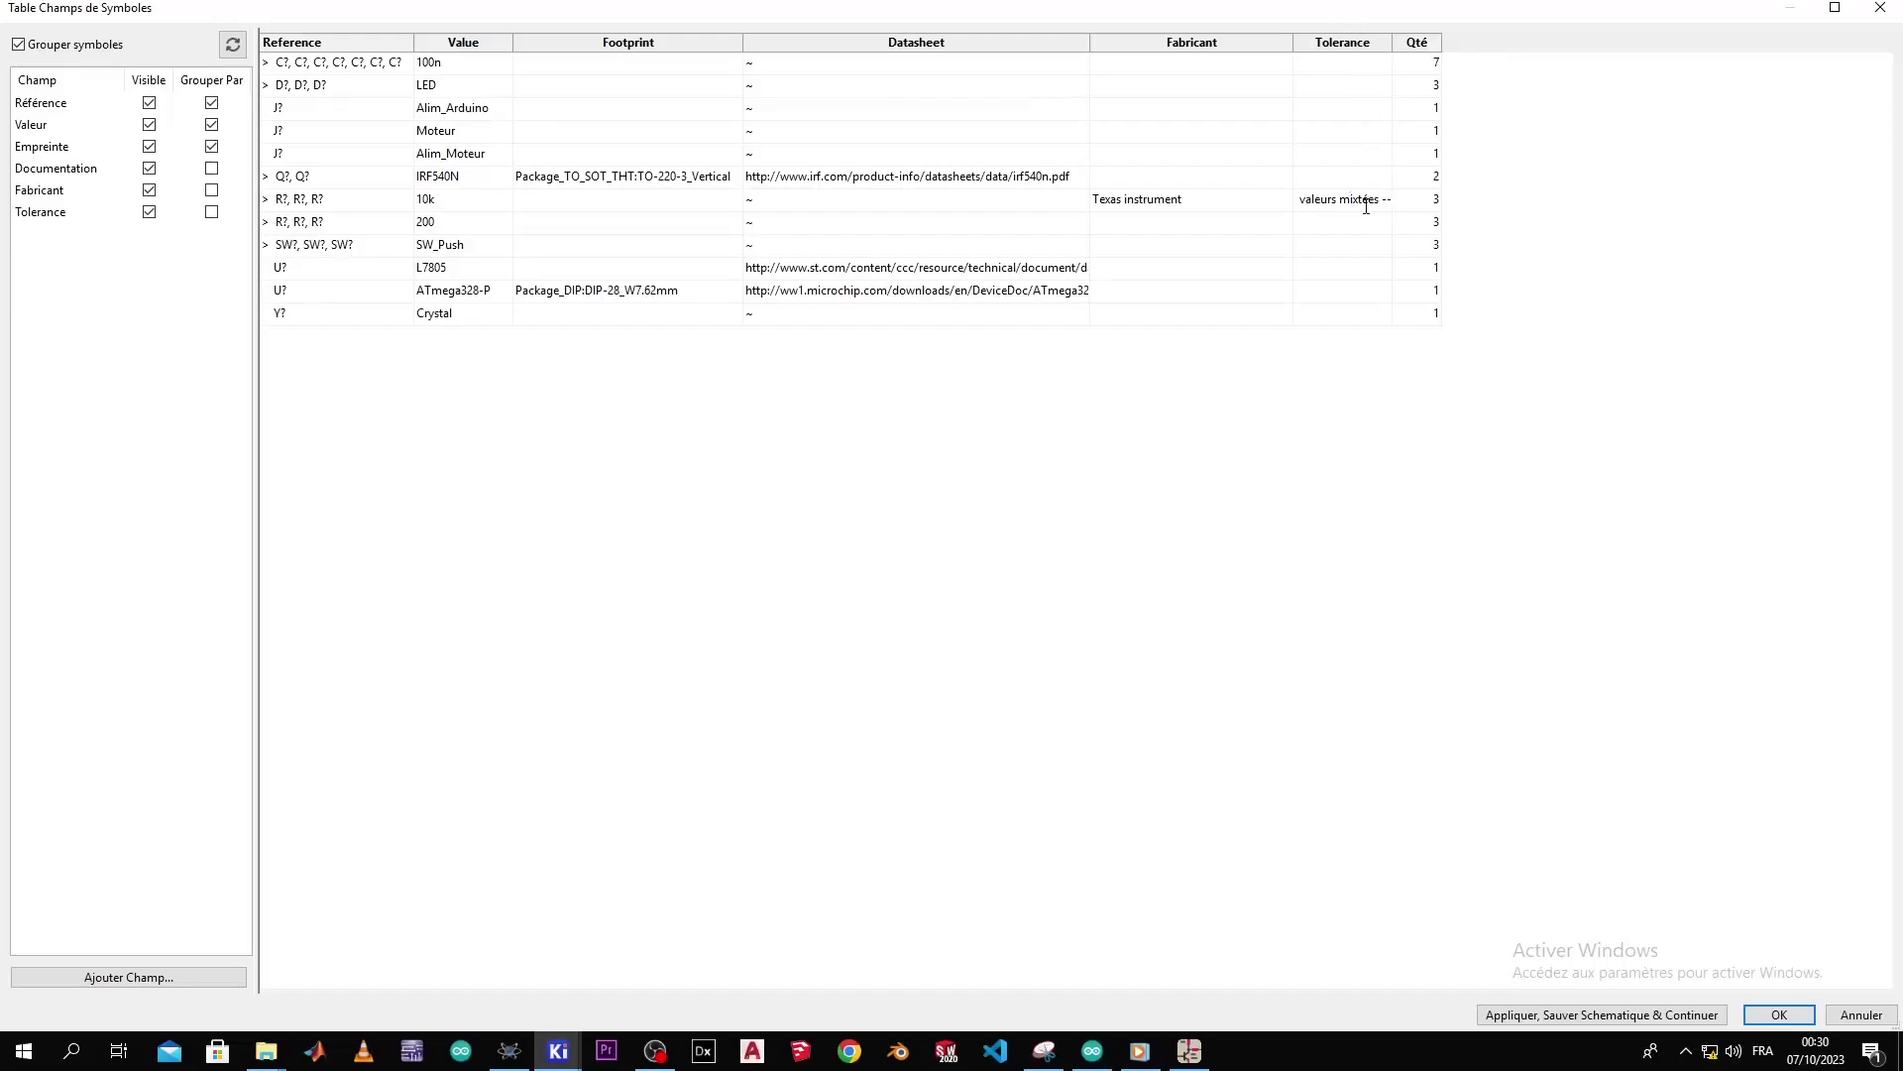
pyautogui.click(1881, 8)
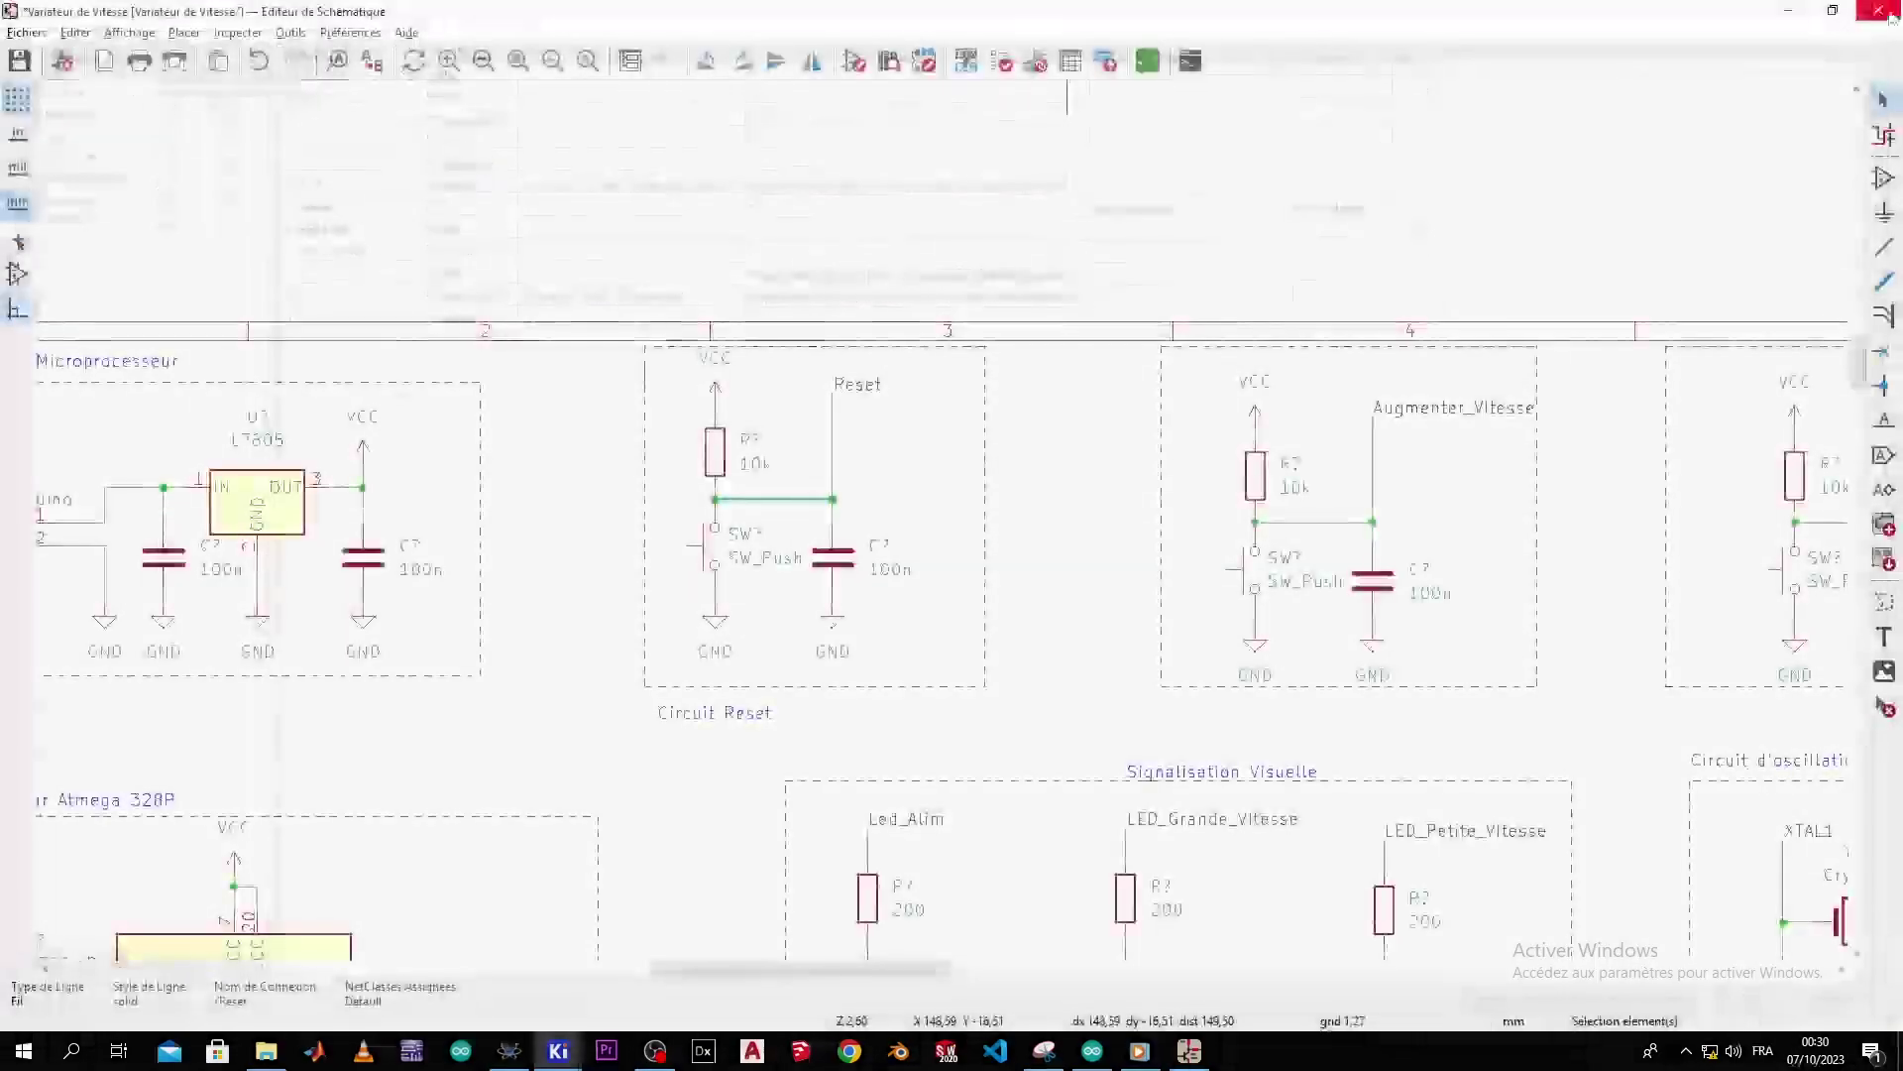
pyautogui.click(940, 503)
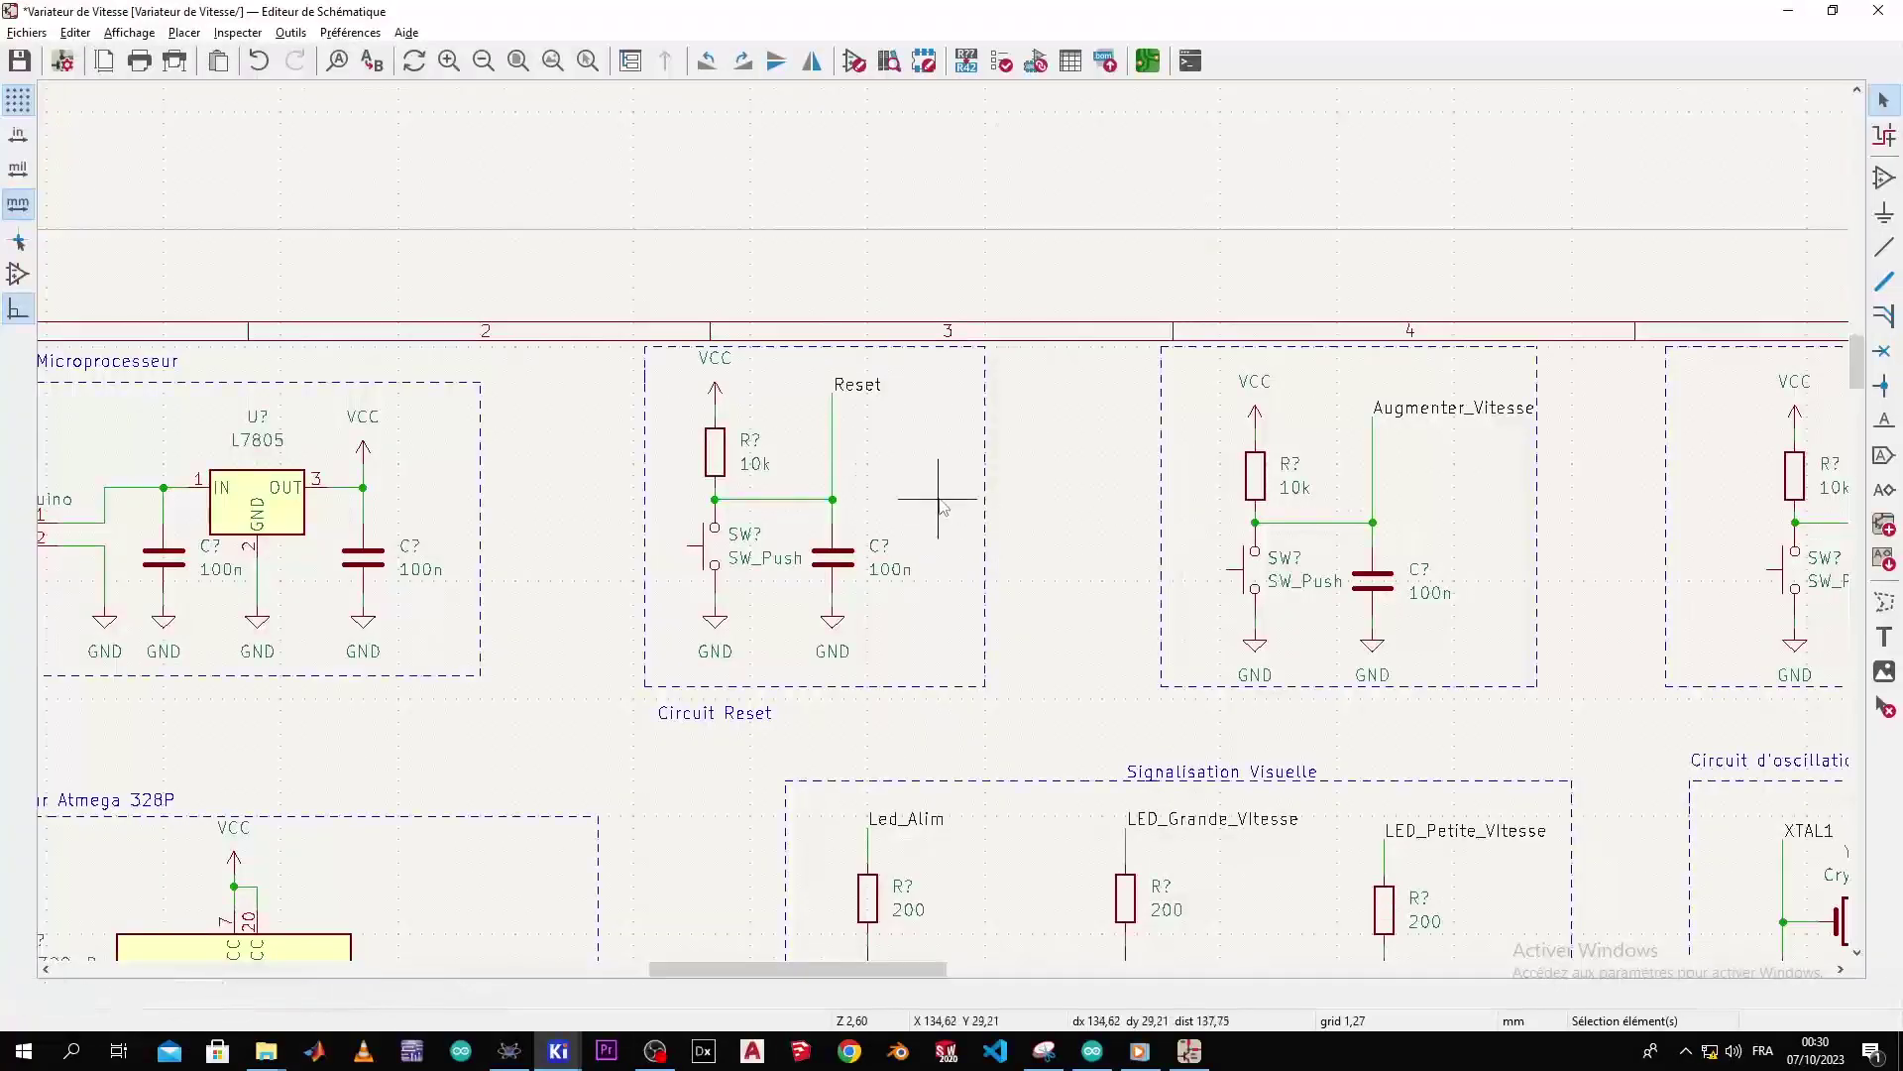
# - Open the page settings from the sheet's title block and fill the publication date with the preset date 2023-10-07
pyautogui.scroll(-1, 944, 507)
pyautogui.moveTo(957, 532); pyautogui.dragTo(840, 359, button='middle')
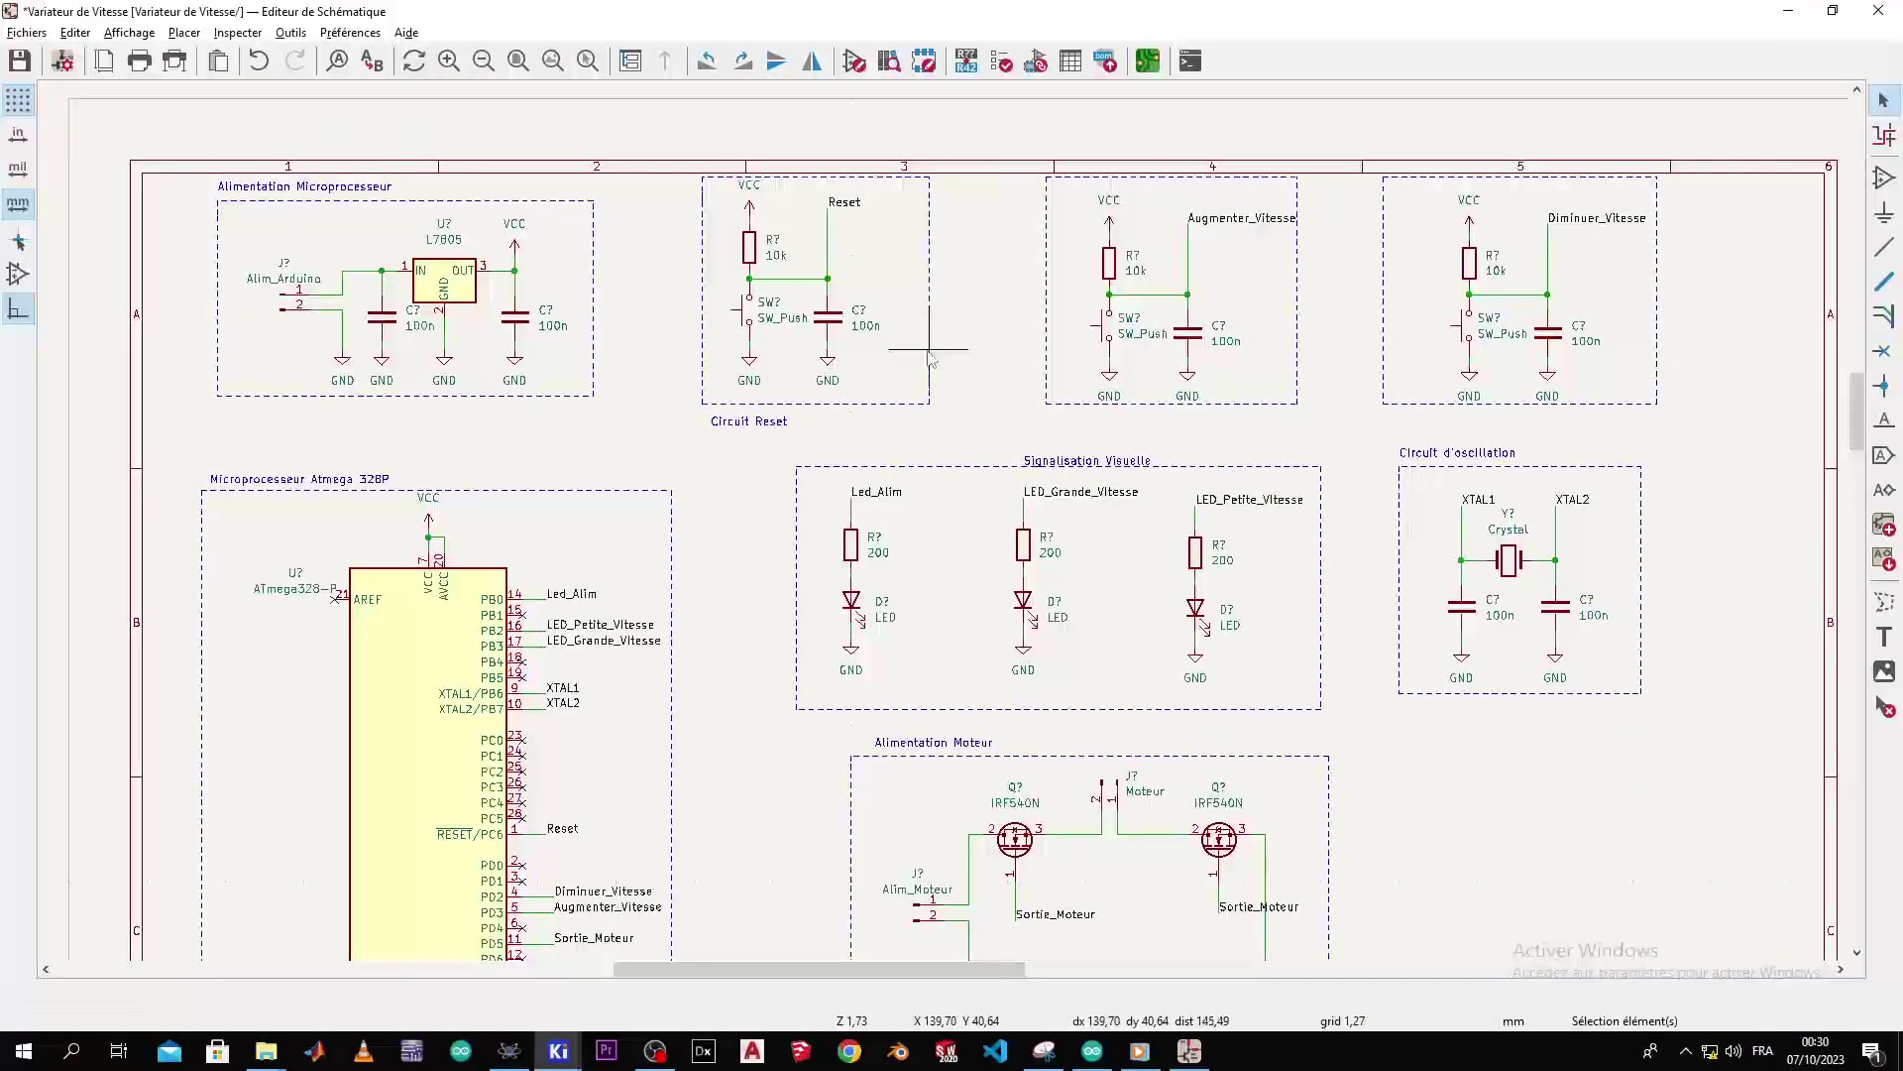
pyautogui.scroll(-1, 1282, 404)
pyautogui.moveTo(915, 599); pyautogui.dragTo(938, 365, button='middle')
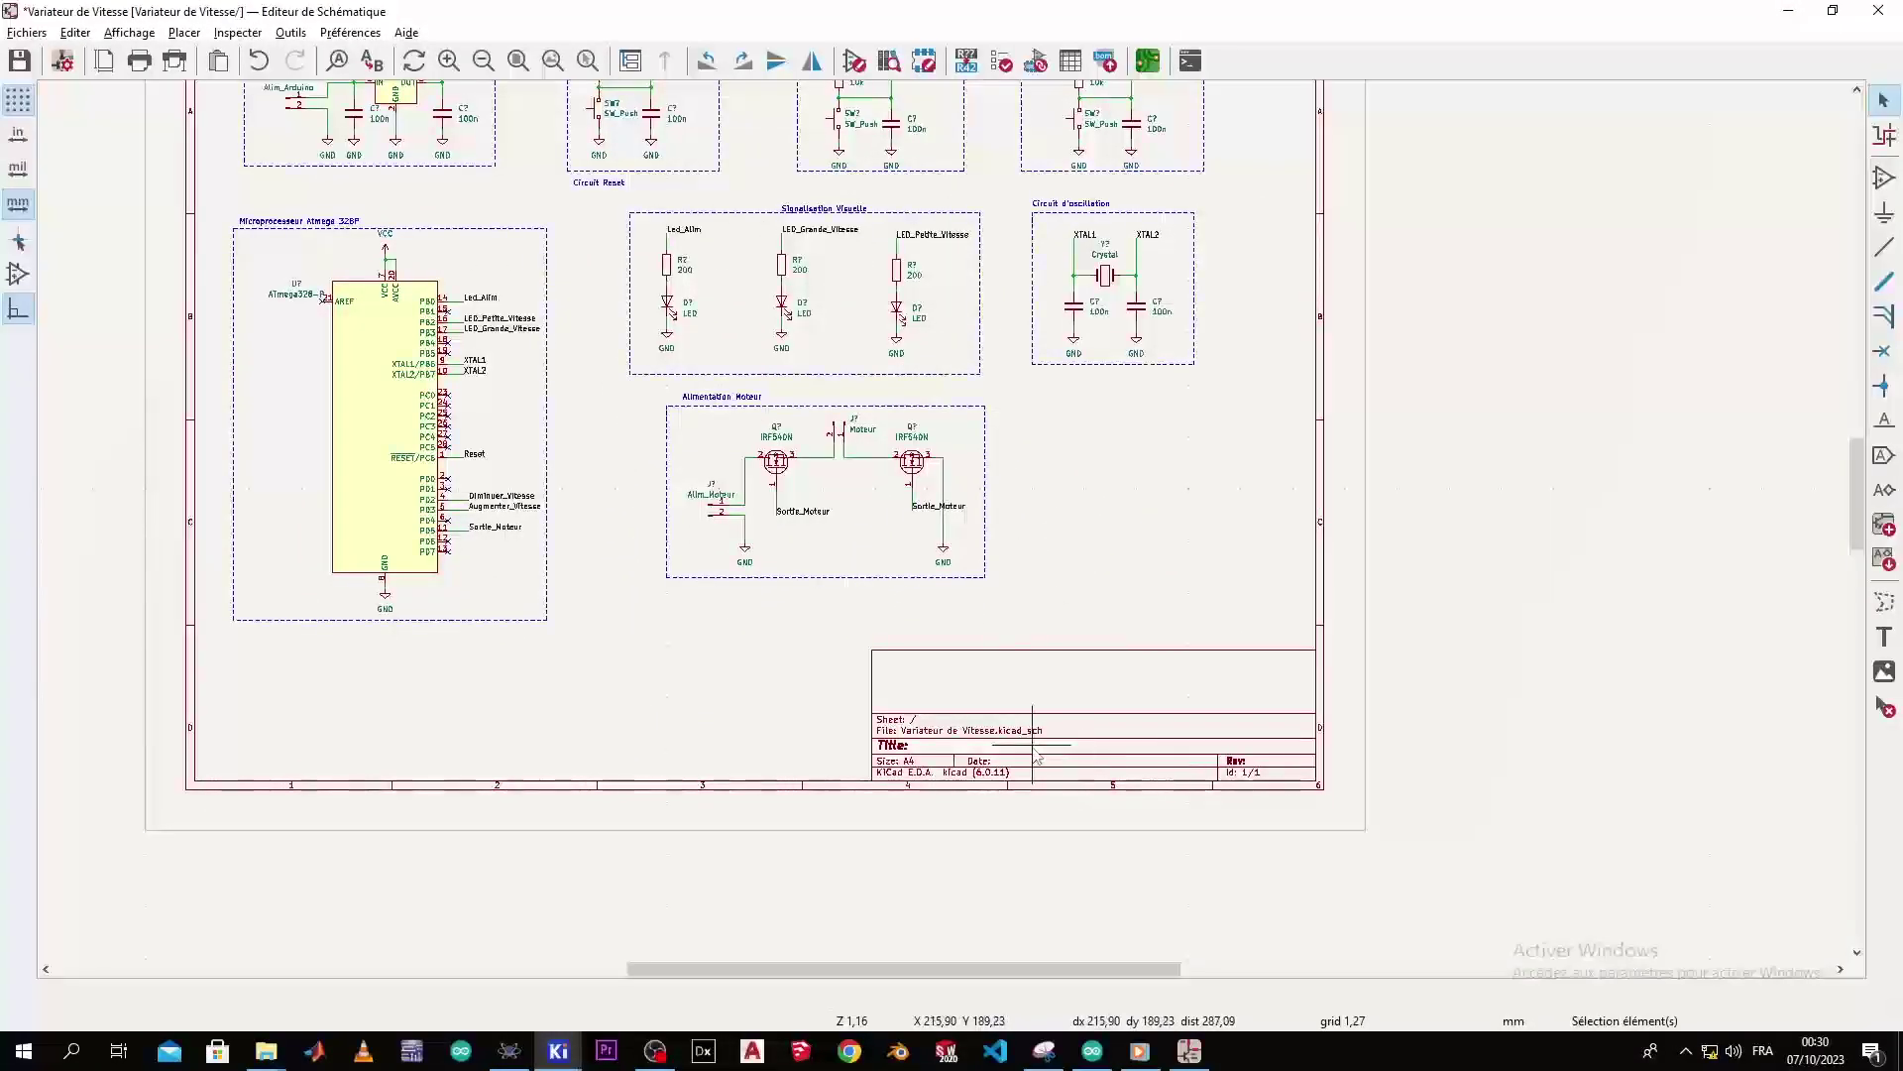
pyautogui.scroll(3, 1037, 756)
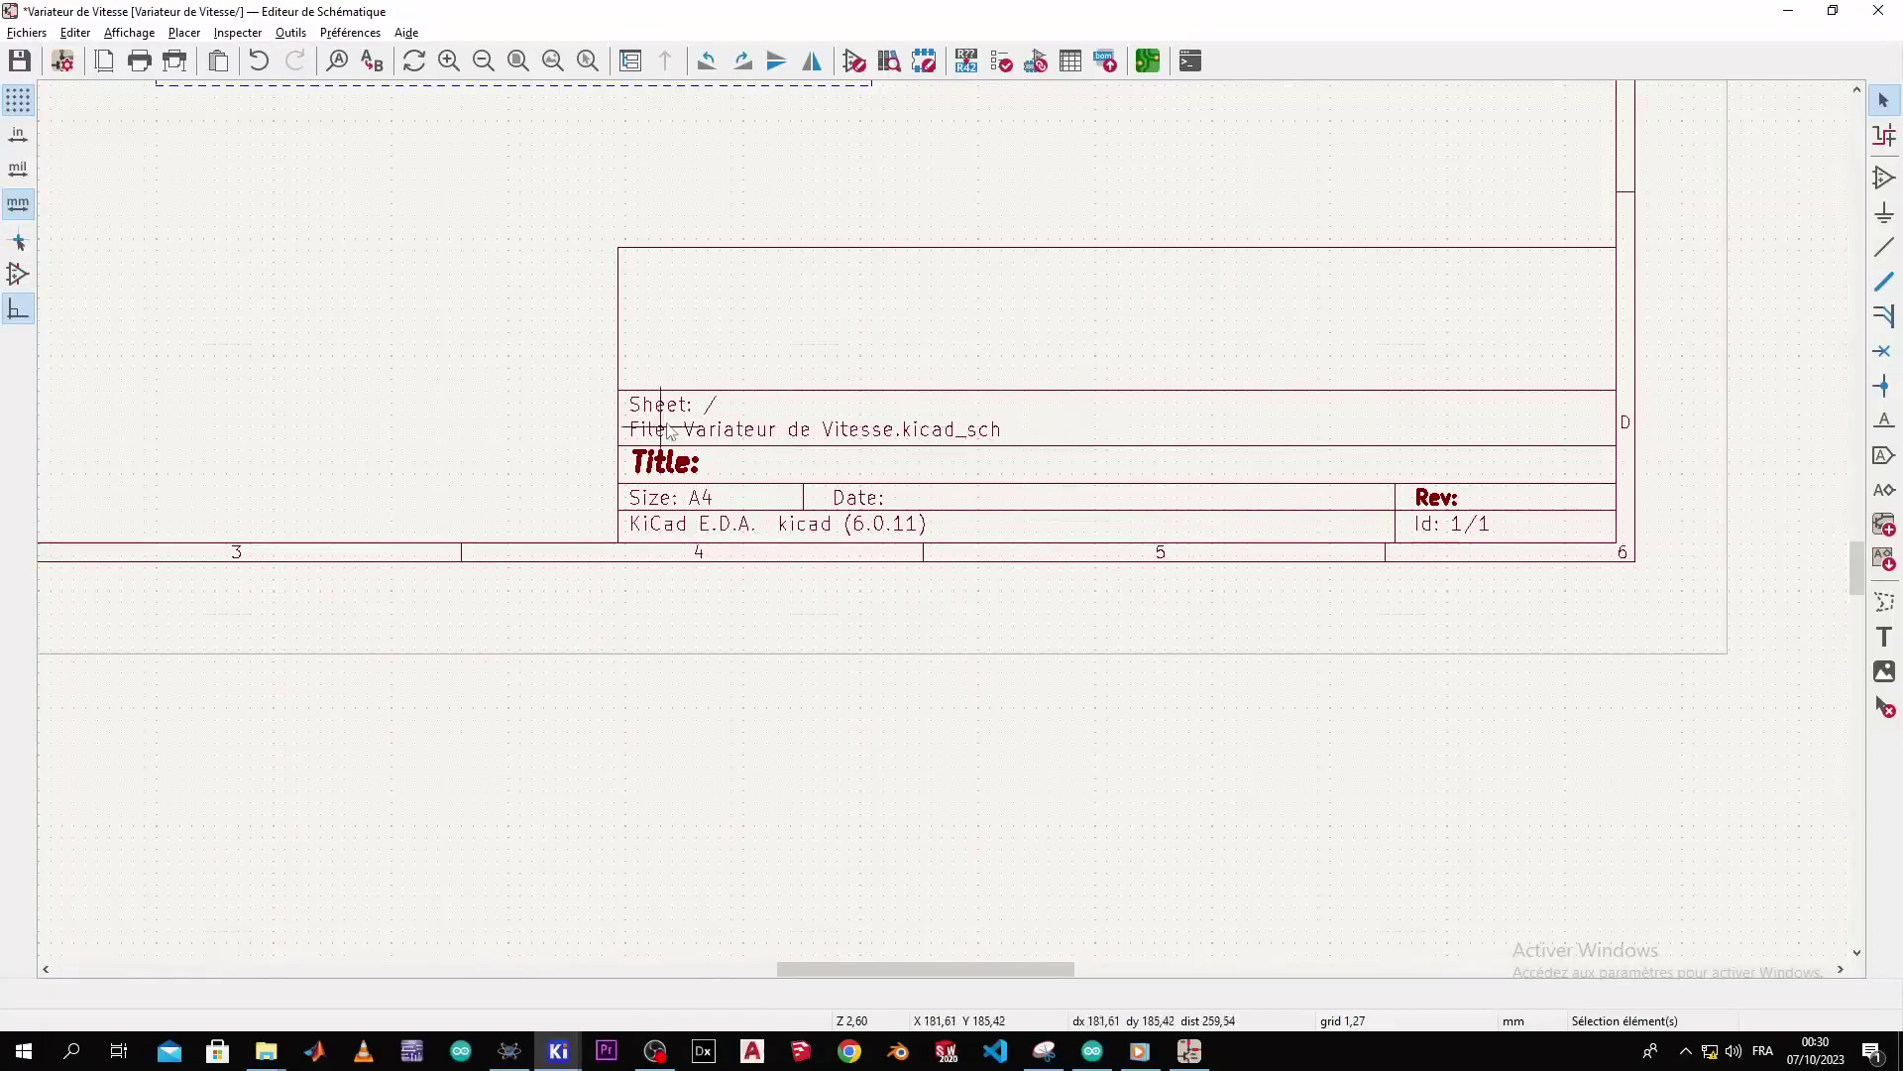
pyautogui.doubleClick(675, 476)
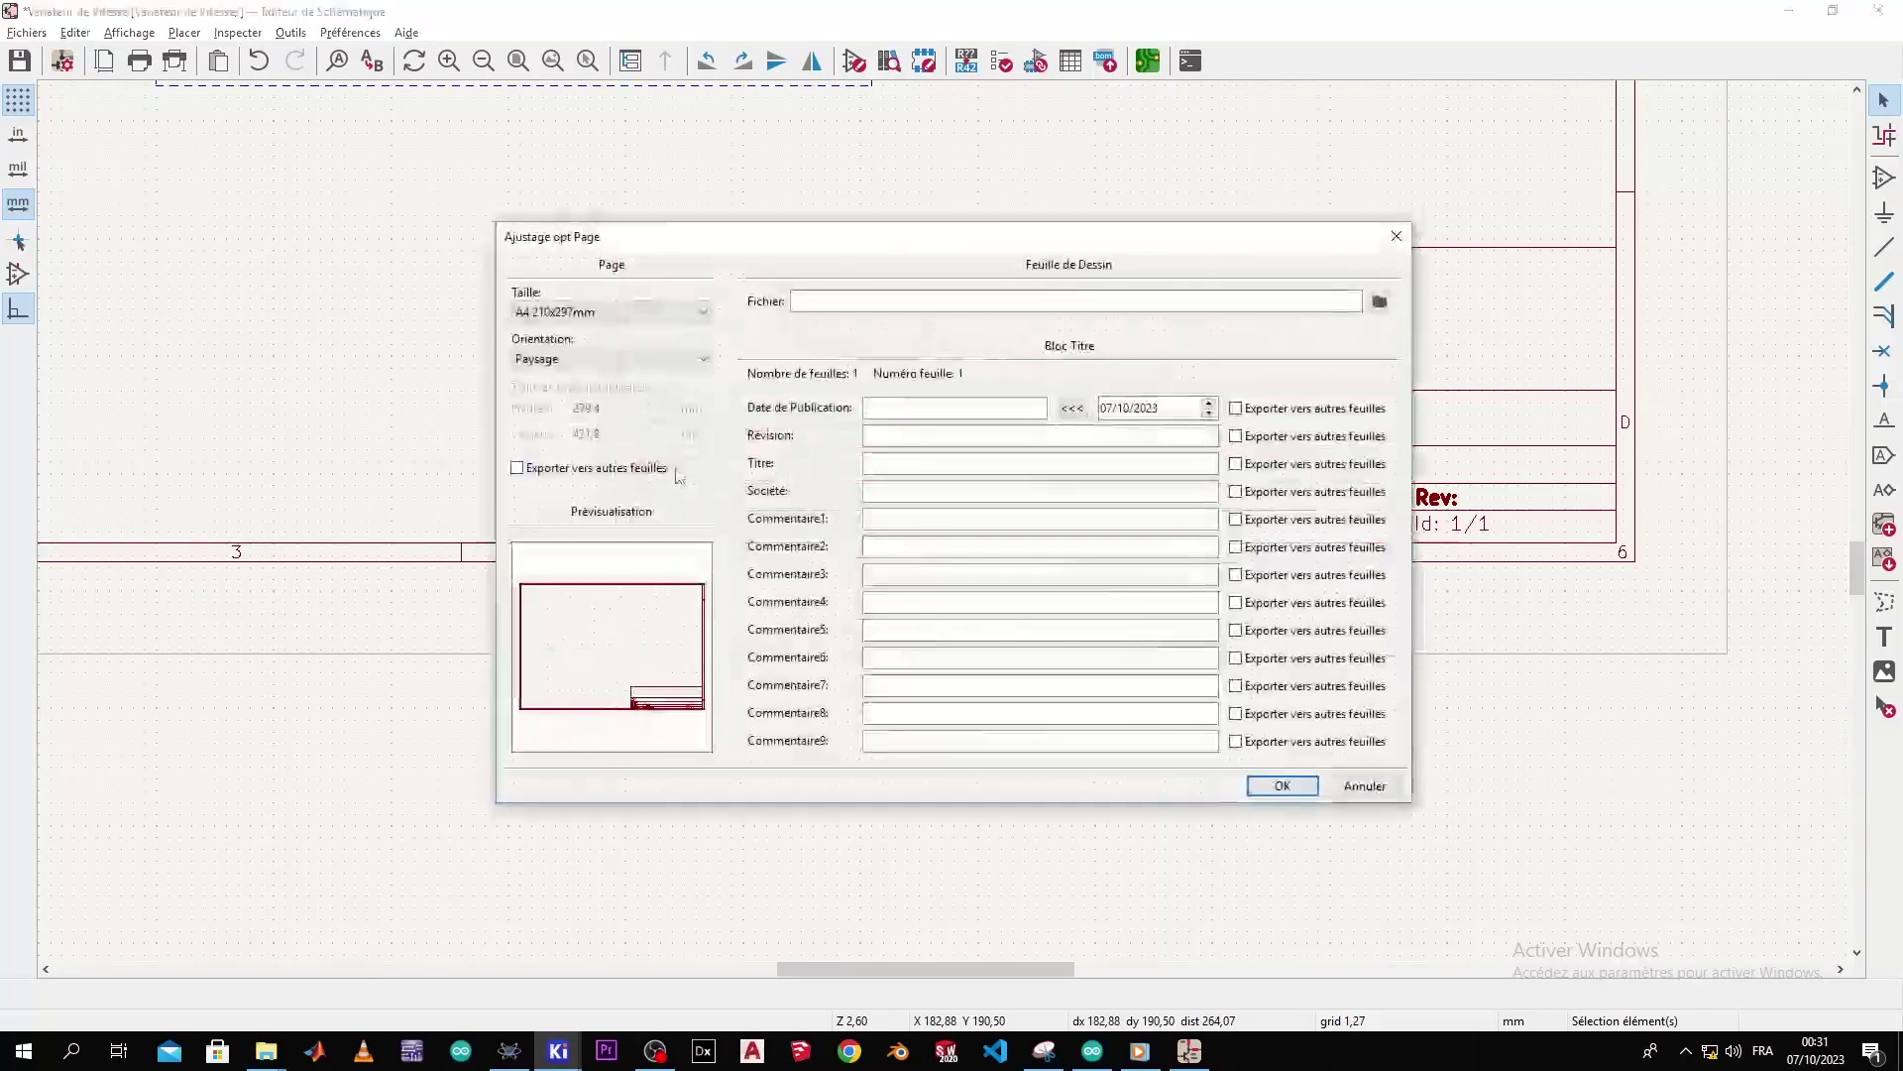
pyautogui.moveTo(1058, 238)
pyautogui.mouseDown()
pyautogui.moveTo(369, 378)
pyautogui.moveTo(753, 495)
pyautogui.moveTo(1040, 525)
pyautogui.moveTo(1052, 342)
pyautogui.moveTo(1029, 230)
pyautogui.mouseUp()
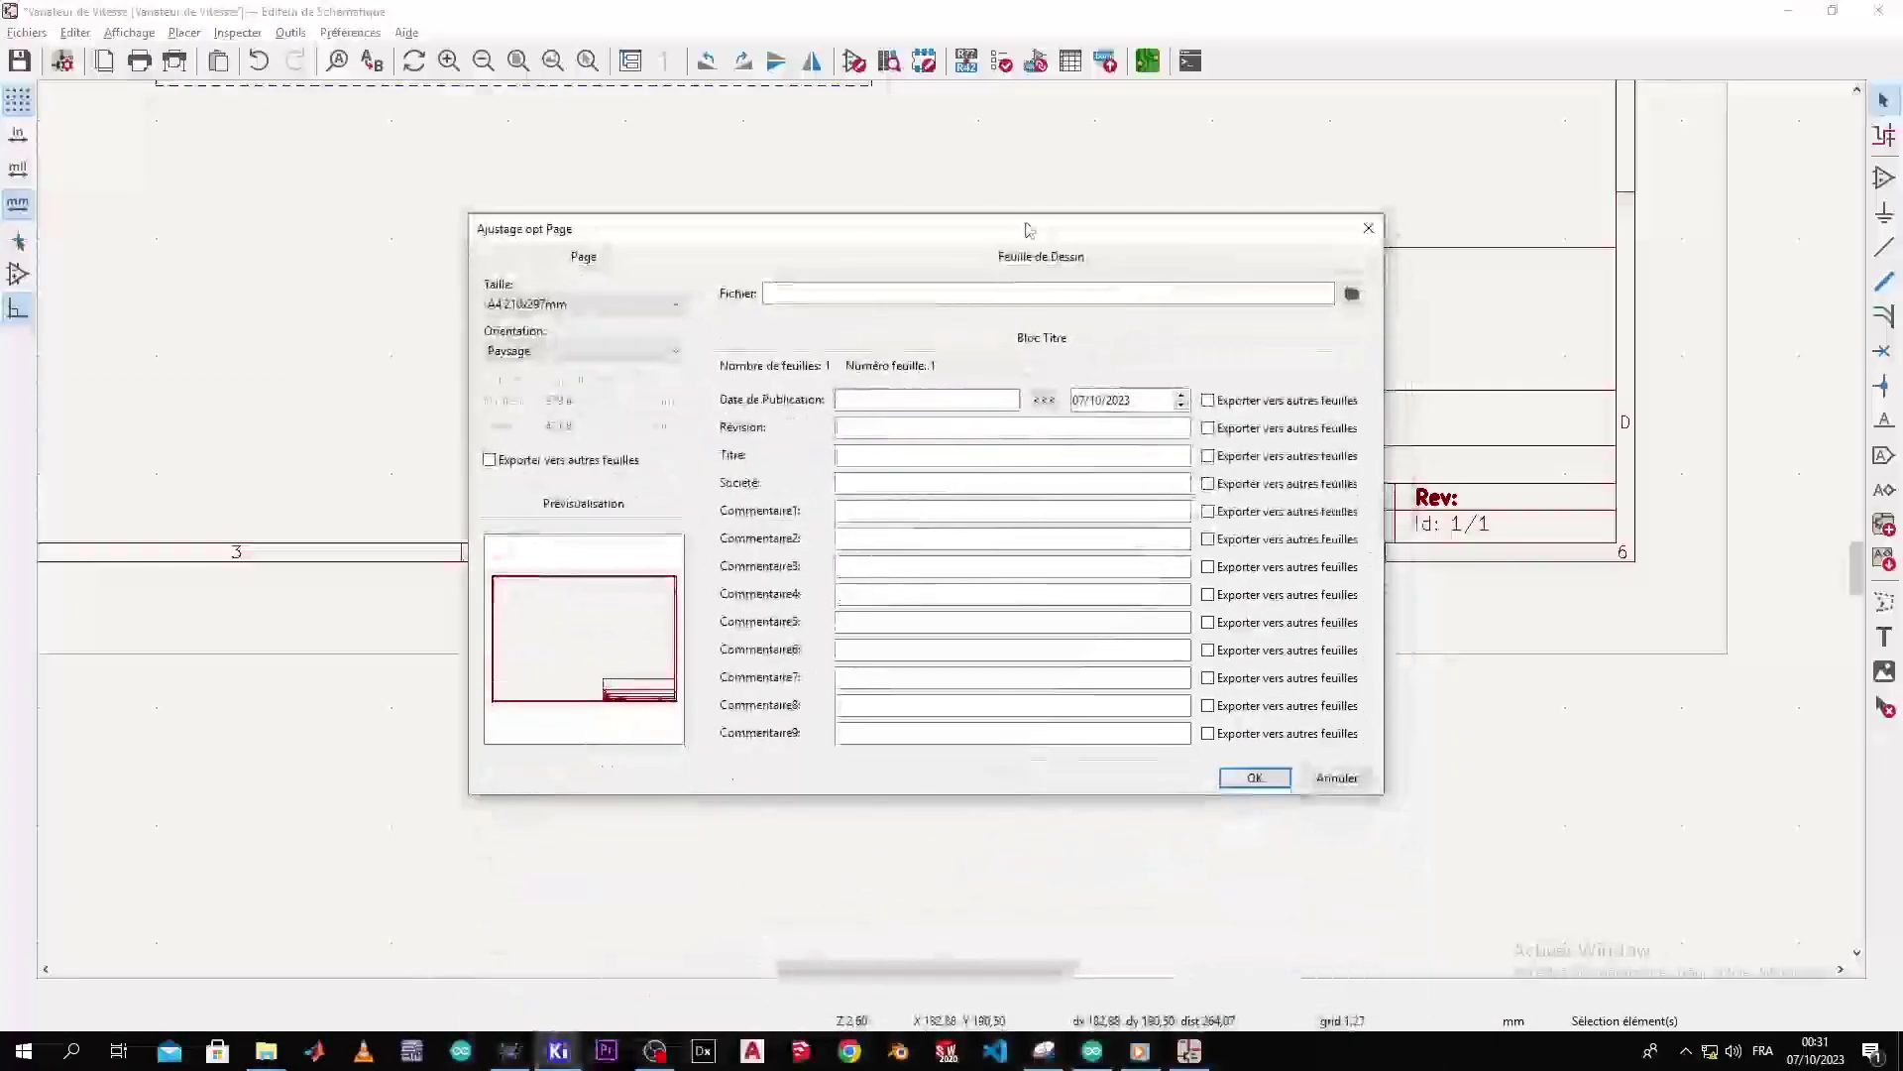
pyautogui.click(932, 398)
pyautogui.click(1144, 398)
pyautogui.click(1045, 399)
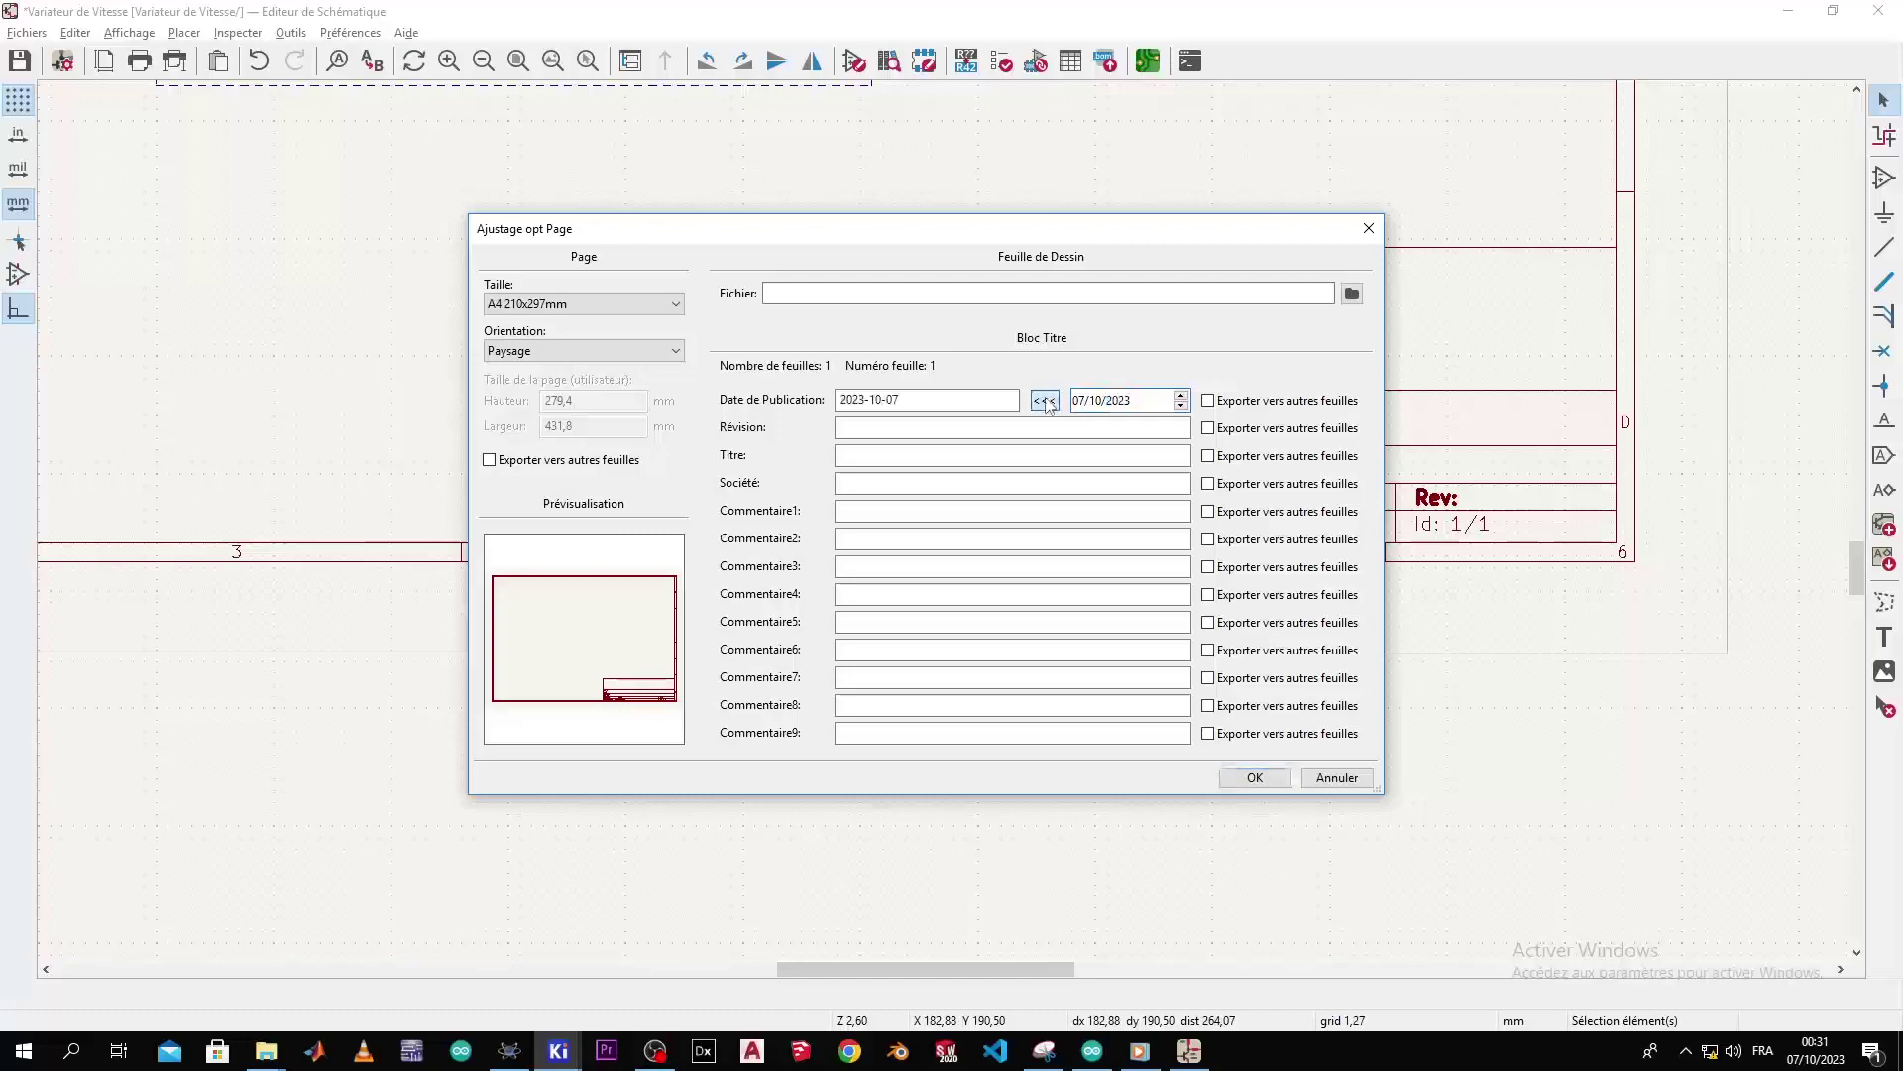
# - Rewrite the publication date in day/month/year format as 07/10/2023
pyautogui.doubleClick(911, 401)
pyautogui.moveTo(911, 401); pyautogui.dragTo(801, 414)
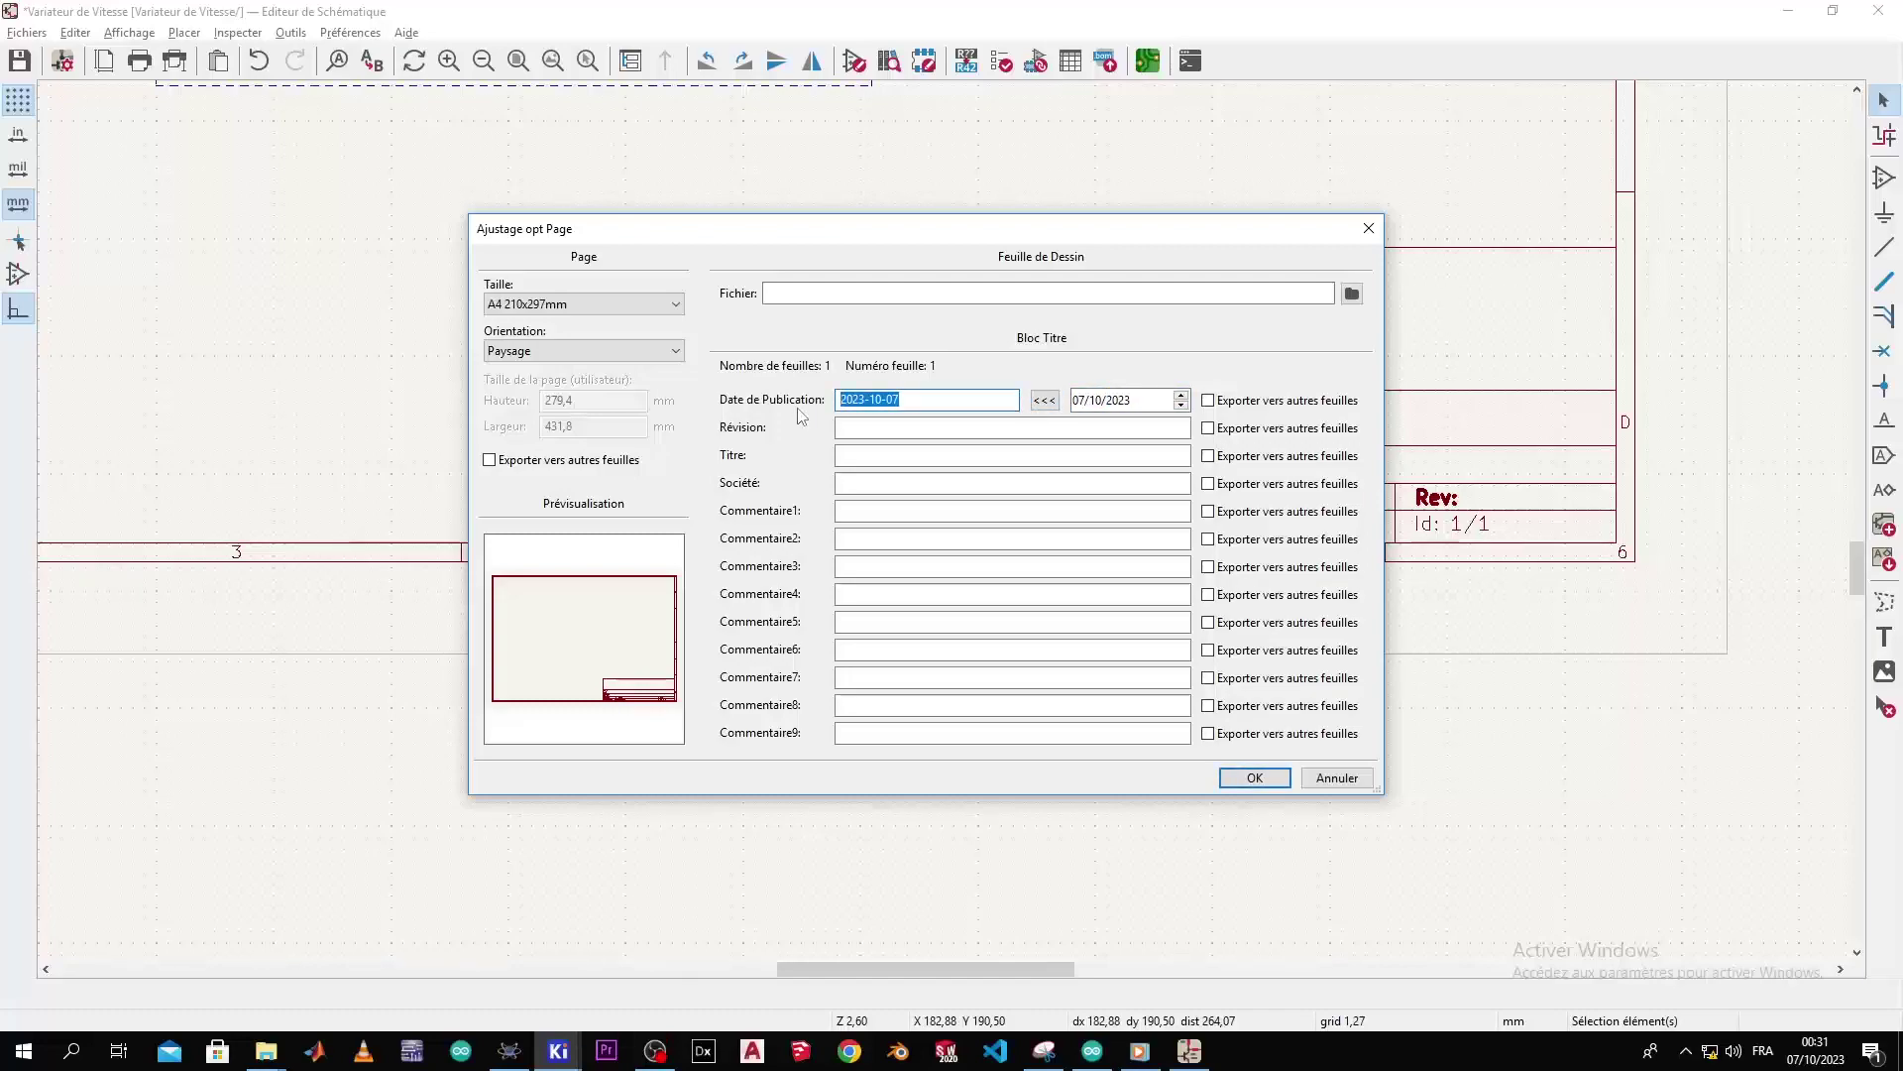
pyautogui.write('07')
pyautogui.write('/10')
pyautogui.write('/23')
pyautogui.write('023')
# - Set the title block's revision to "Premier schema"
pyautogui.click(891, 428)
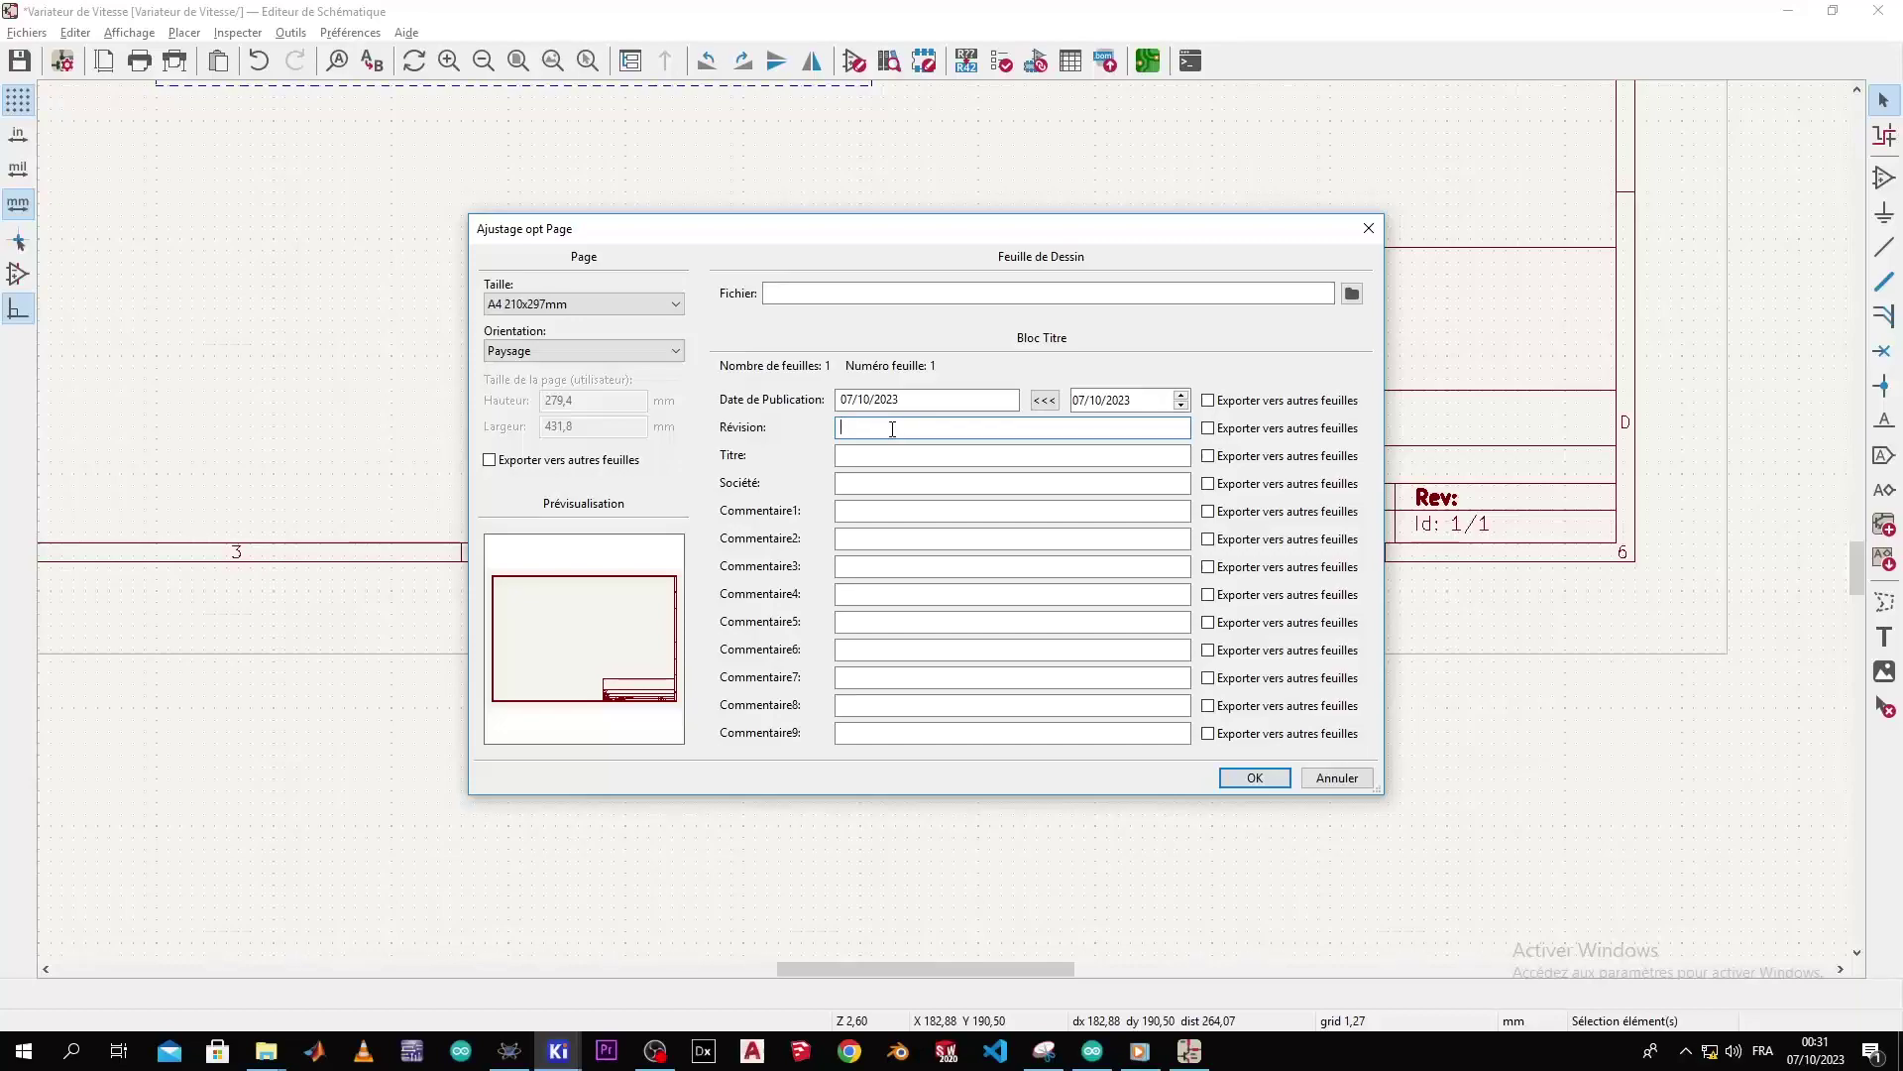
pyautogui.write('Prepmie')
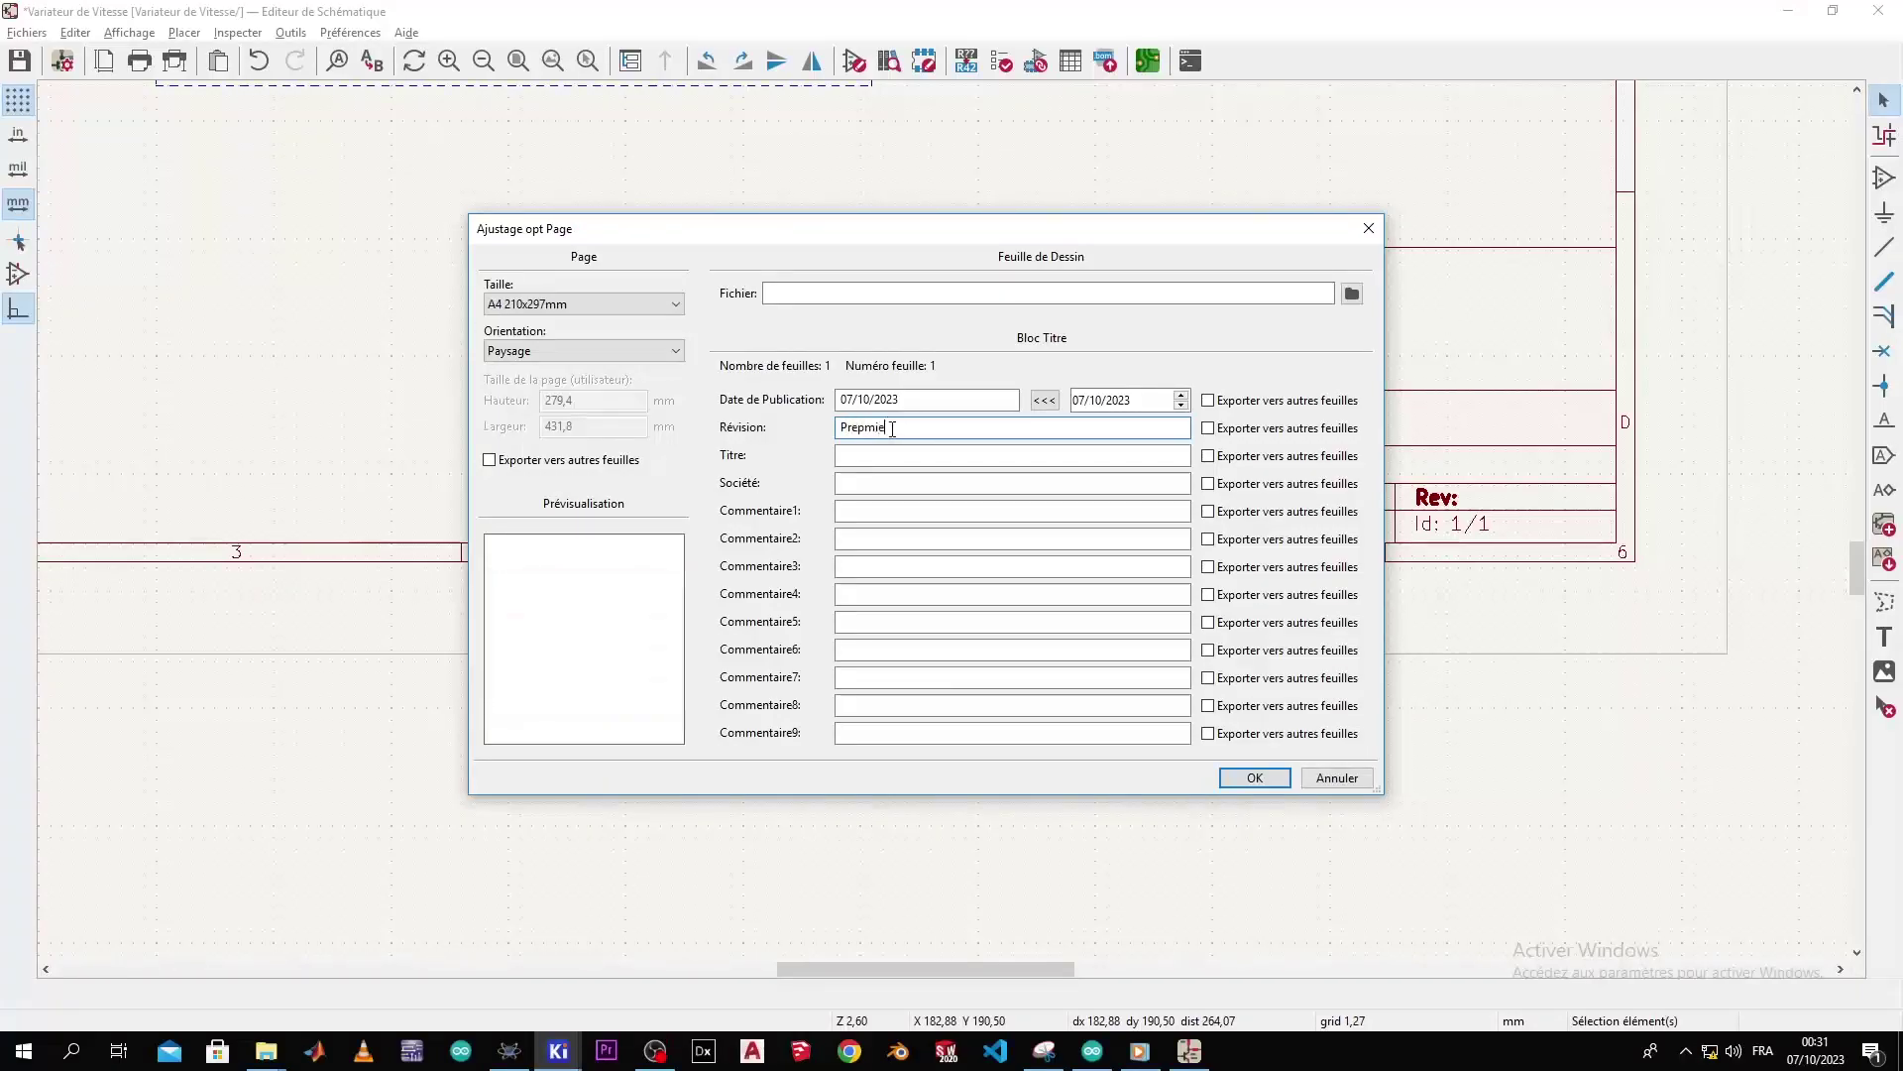
pyautogui.write('r Schema')
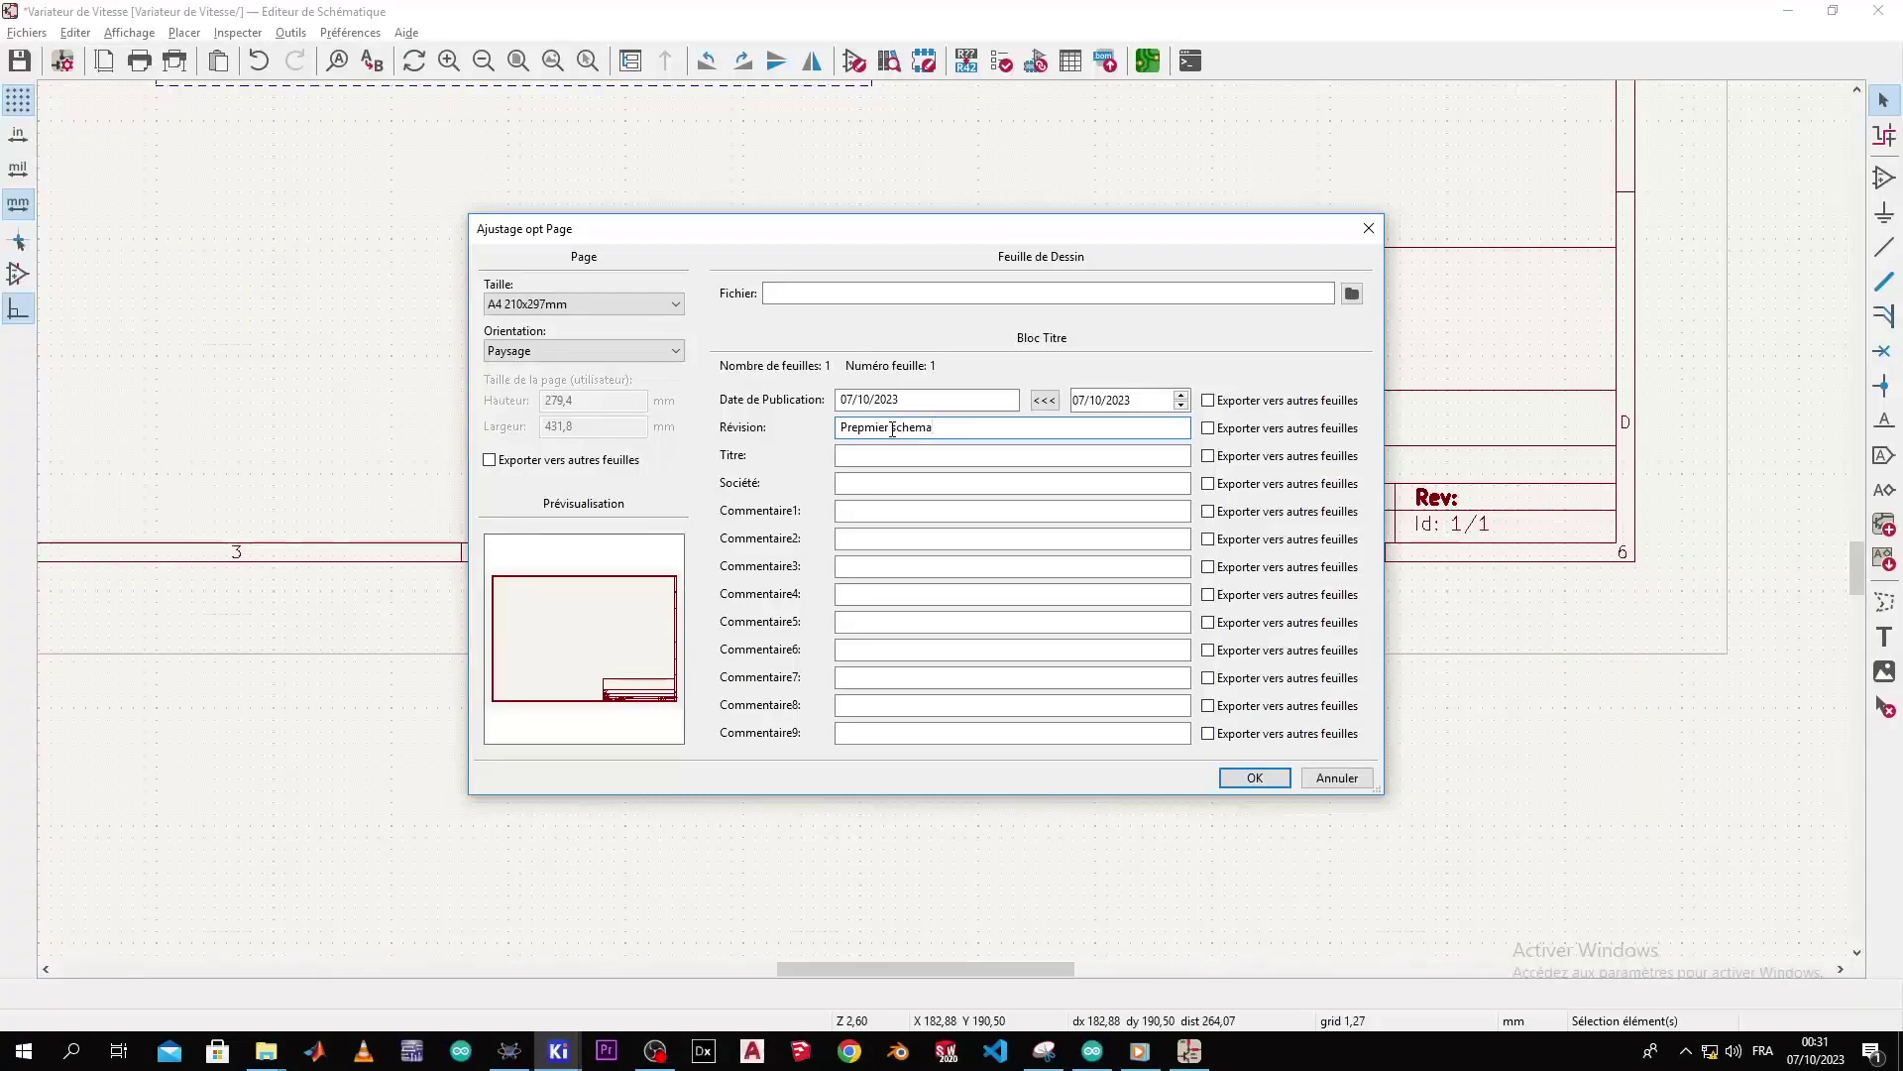
pyautogui.click(868, 426)
pyautogui.press('BackSpace')
# - Enter the title "Variateur de vitesse des moteurs a courant continu" and the company HIGH DESIGN in the title block
pyautogui.click(914, 453)
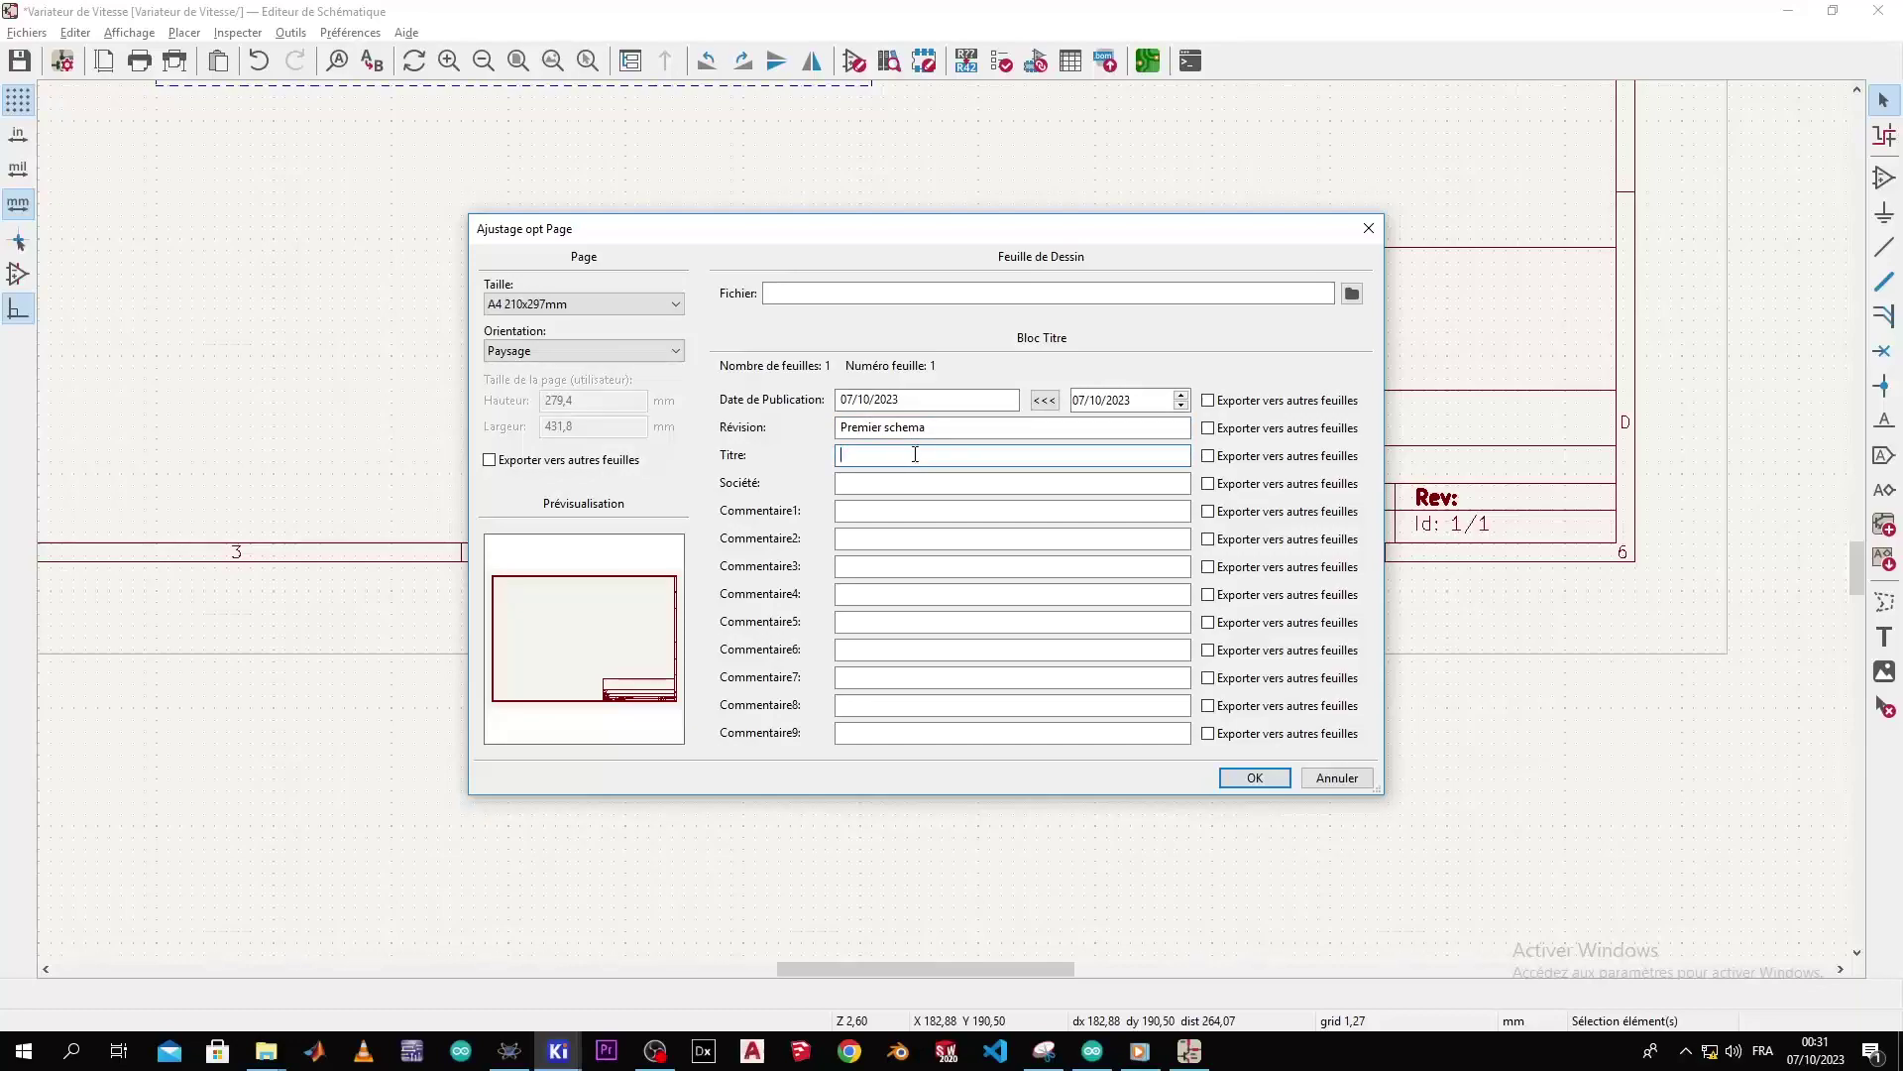
pyautogui.write('Variateur de vitesse des moteurs a courant cont')
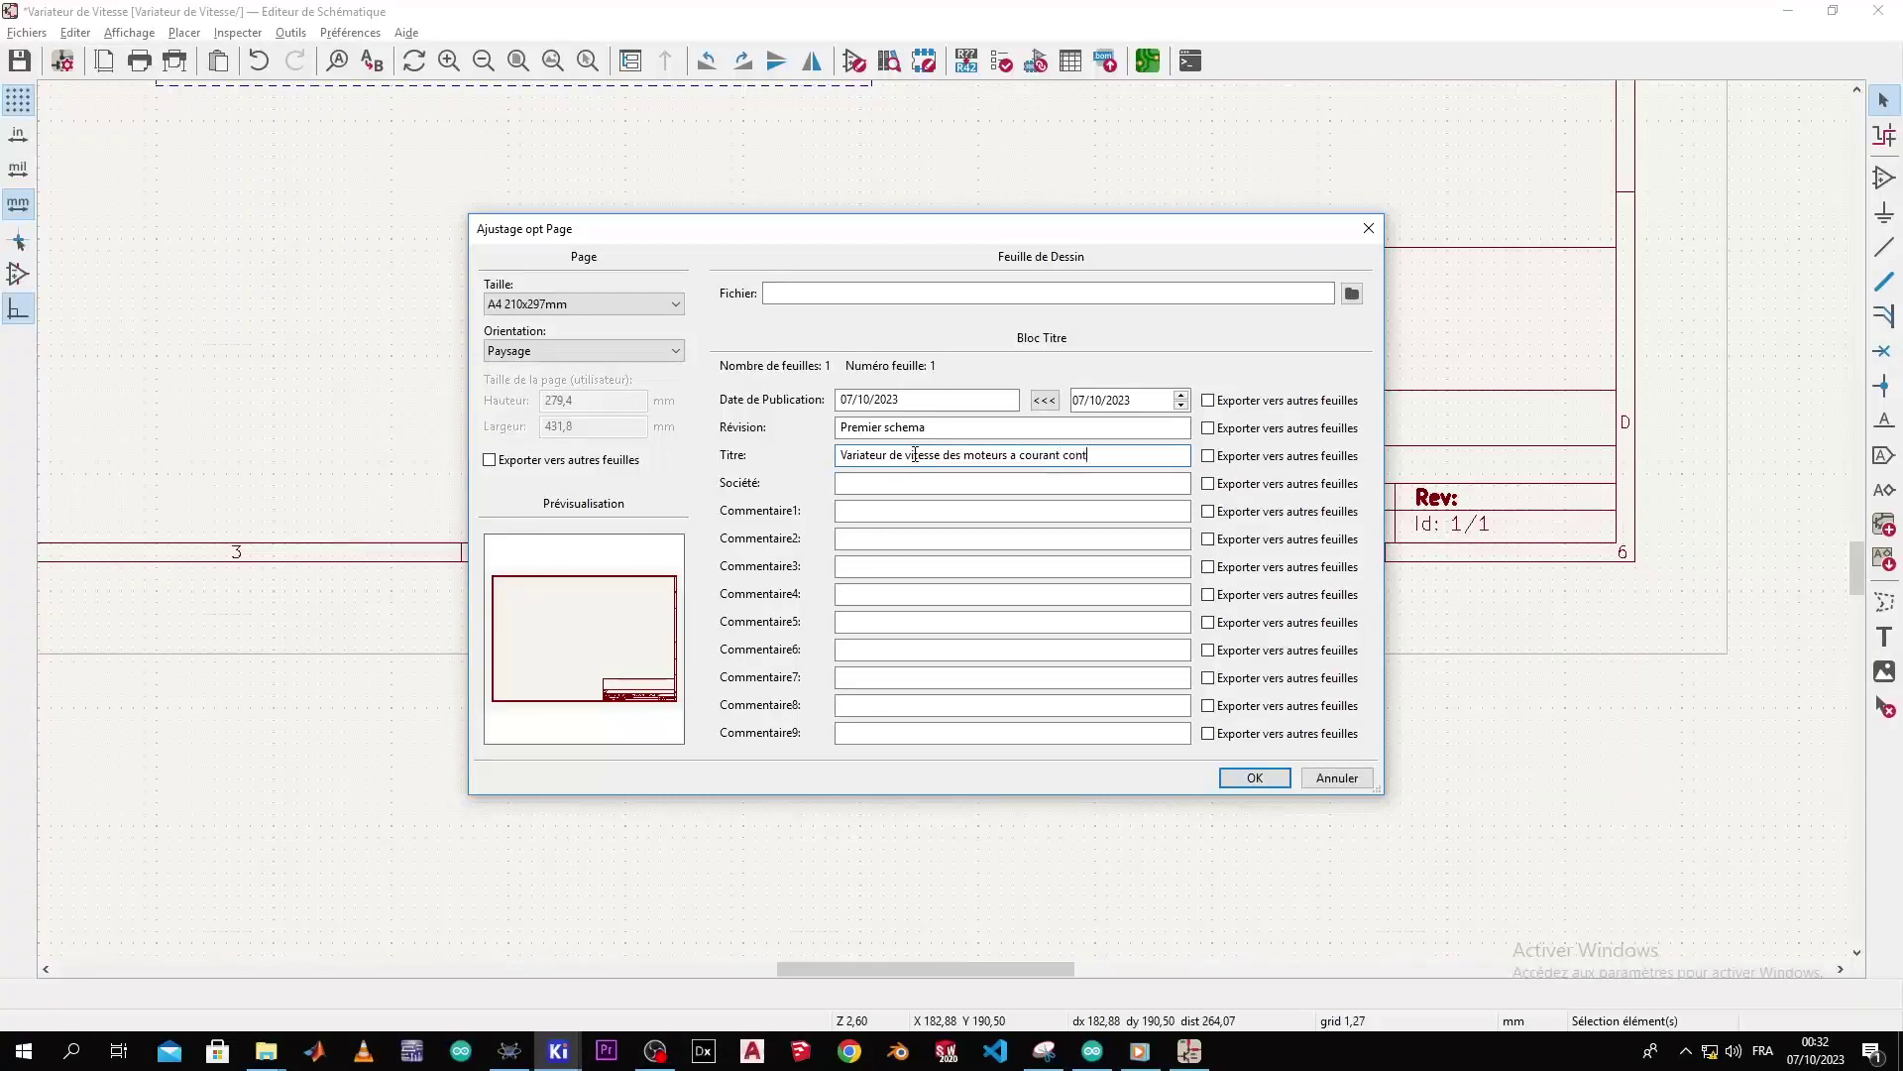
pyautogui.write('inu')
pyautogui.click(930, 483)
pyautogui.write('HI')
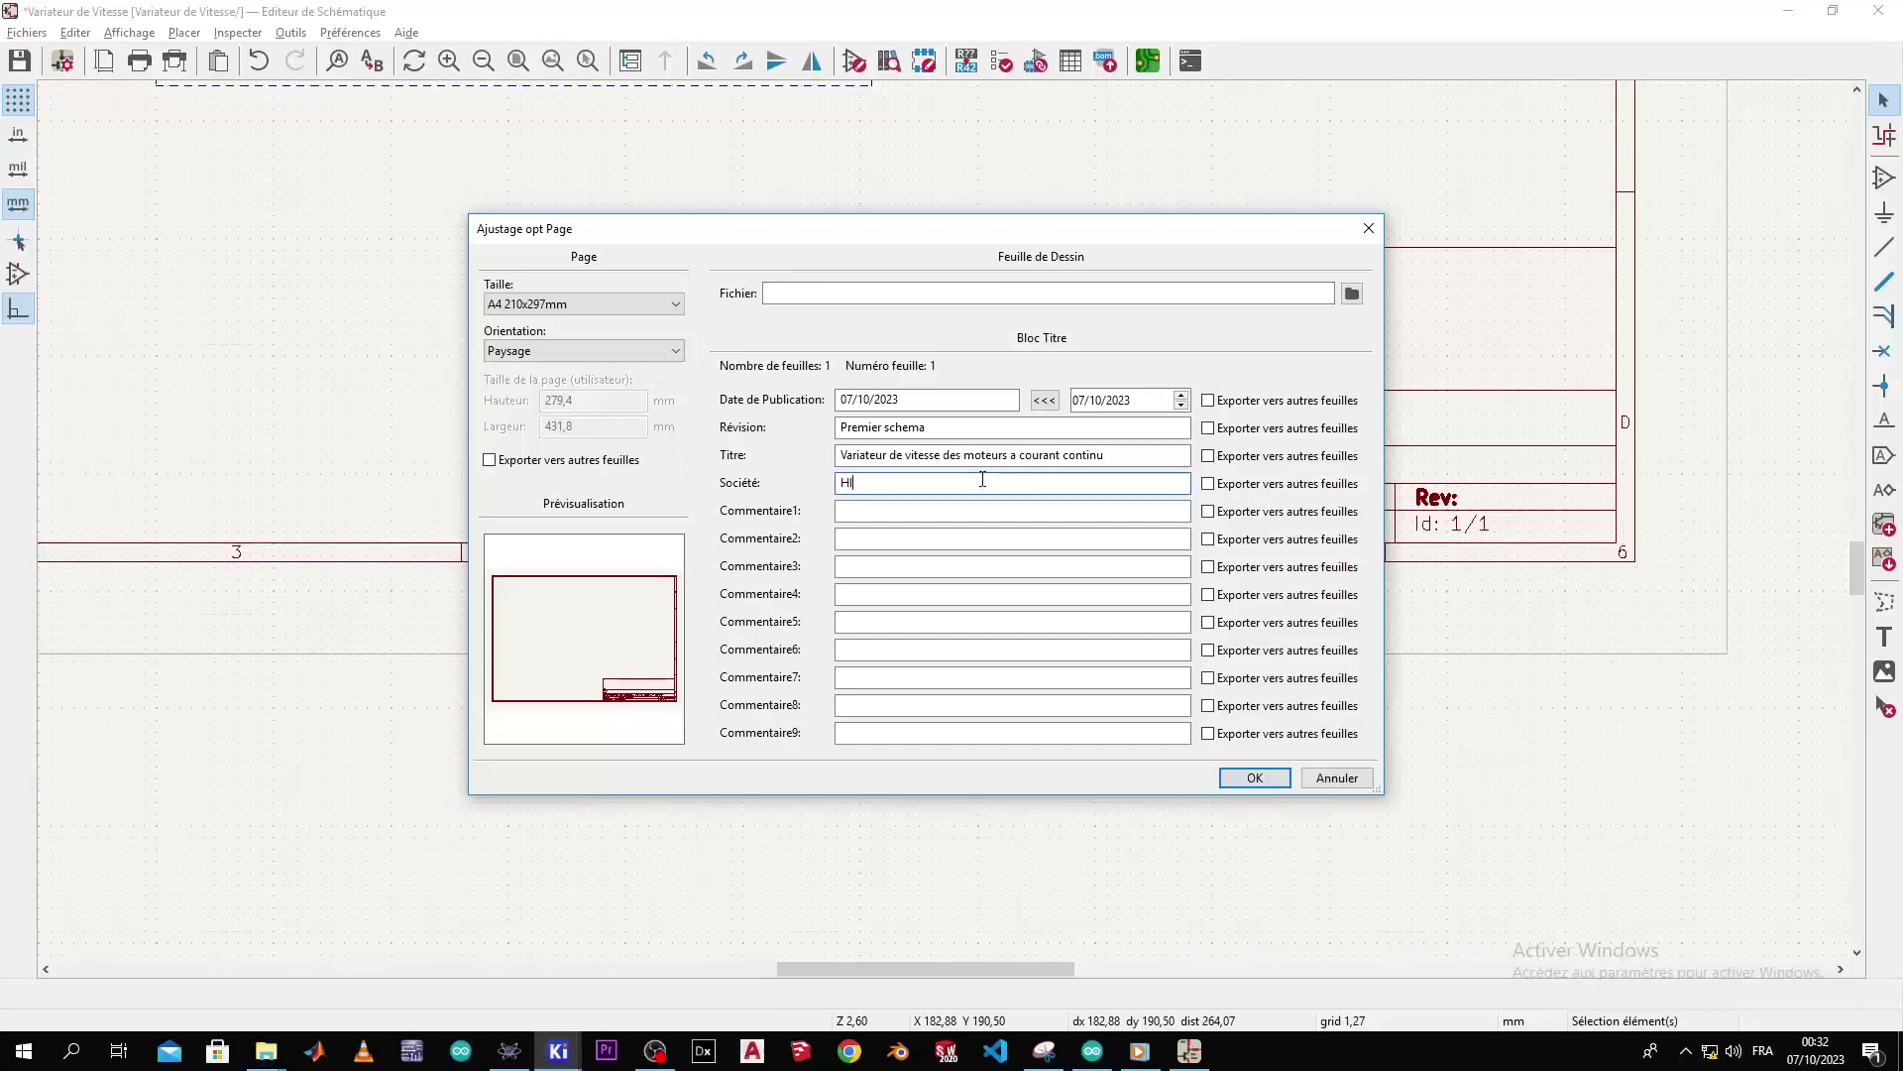
pyautogui.write('GH DESIGN')
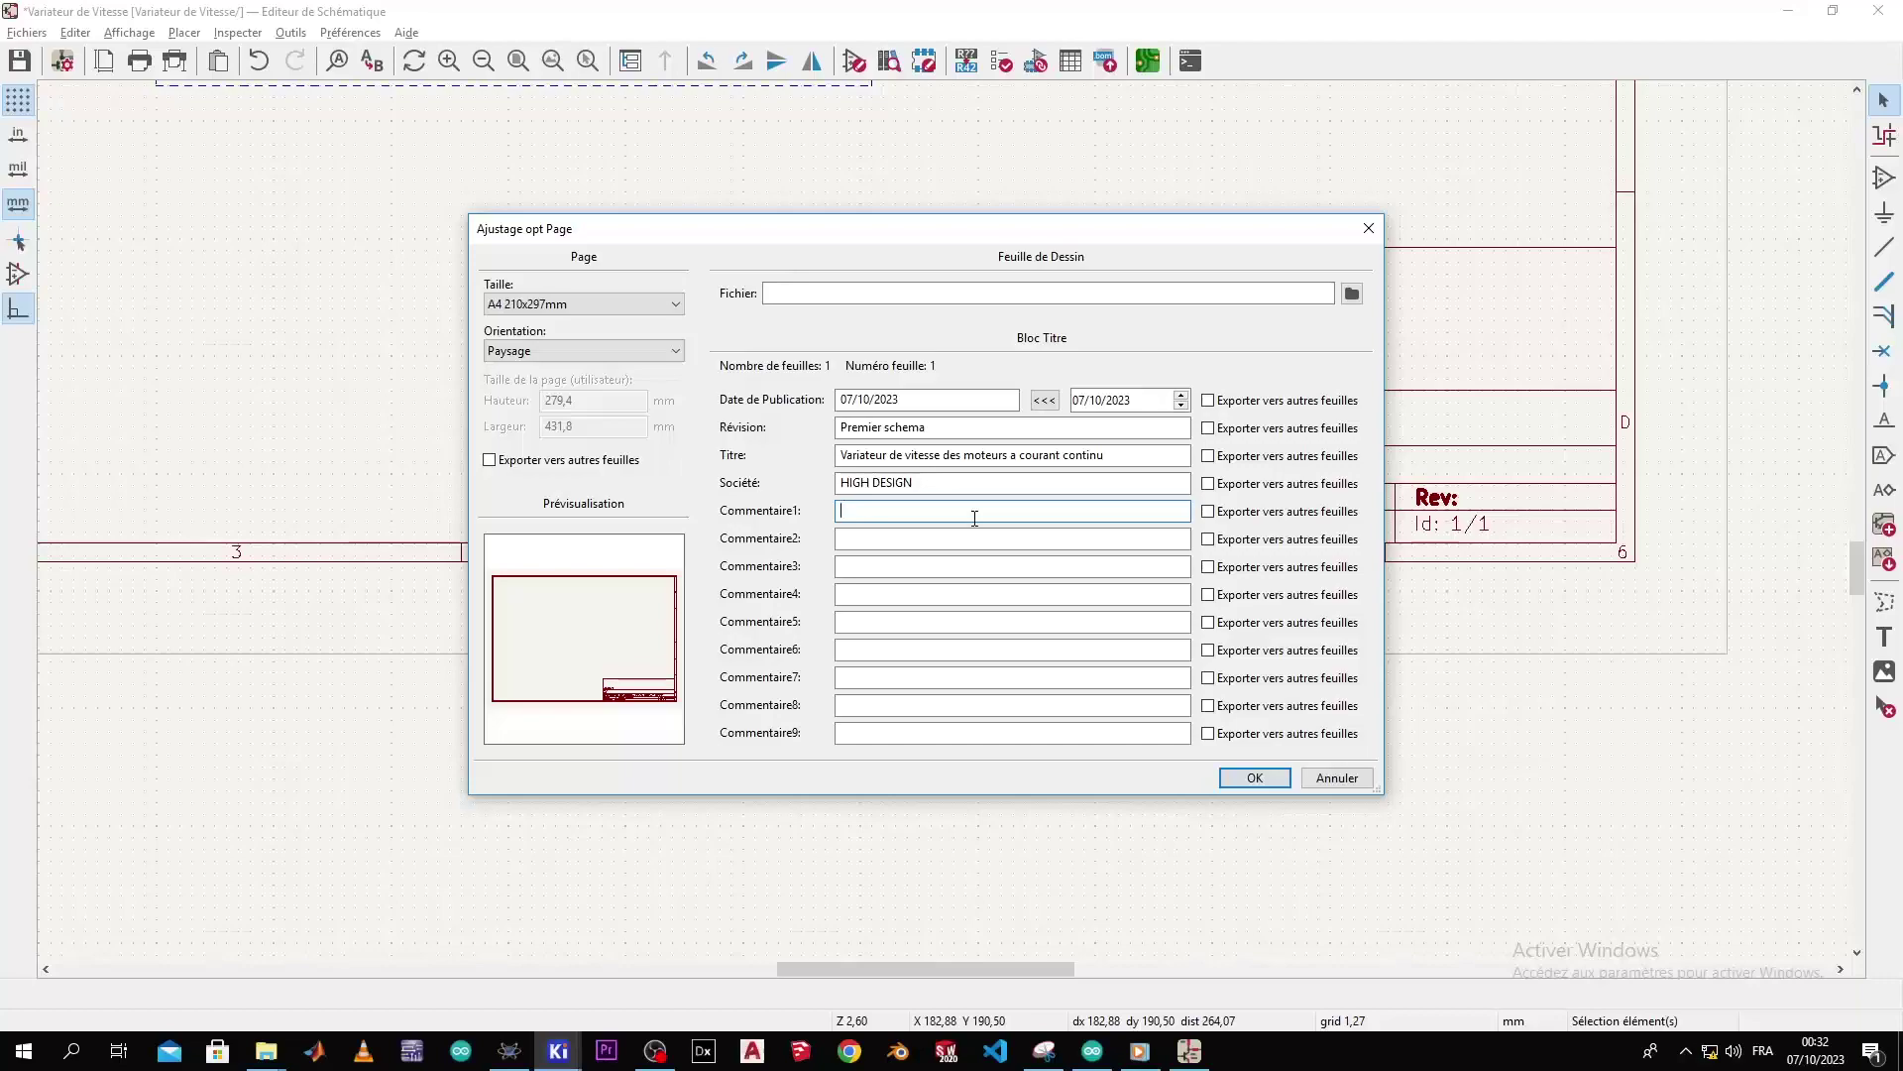
# - Enter the author's first name as Commentaire1, keep the A4 210x297mm page size, and apply the page settings
pyautogui.write('F')
pyautogui.press('BackSpace')
pyautogui.press('BackSpace')
pyautogui.write('rank')
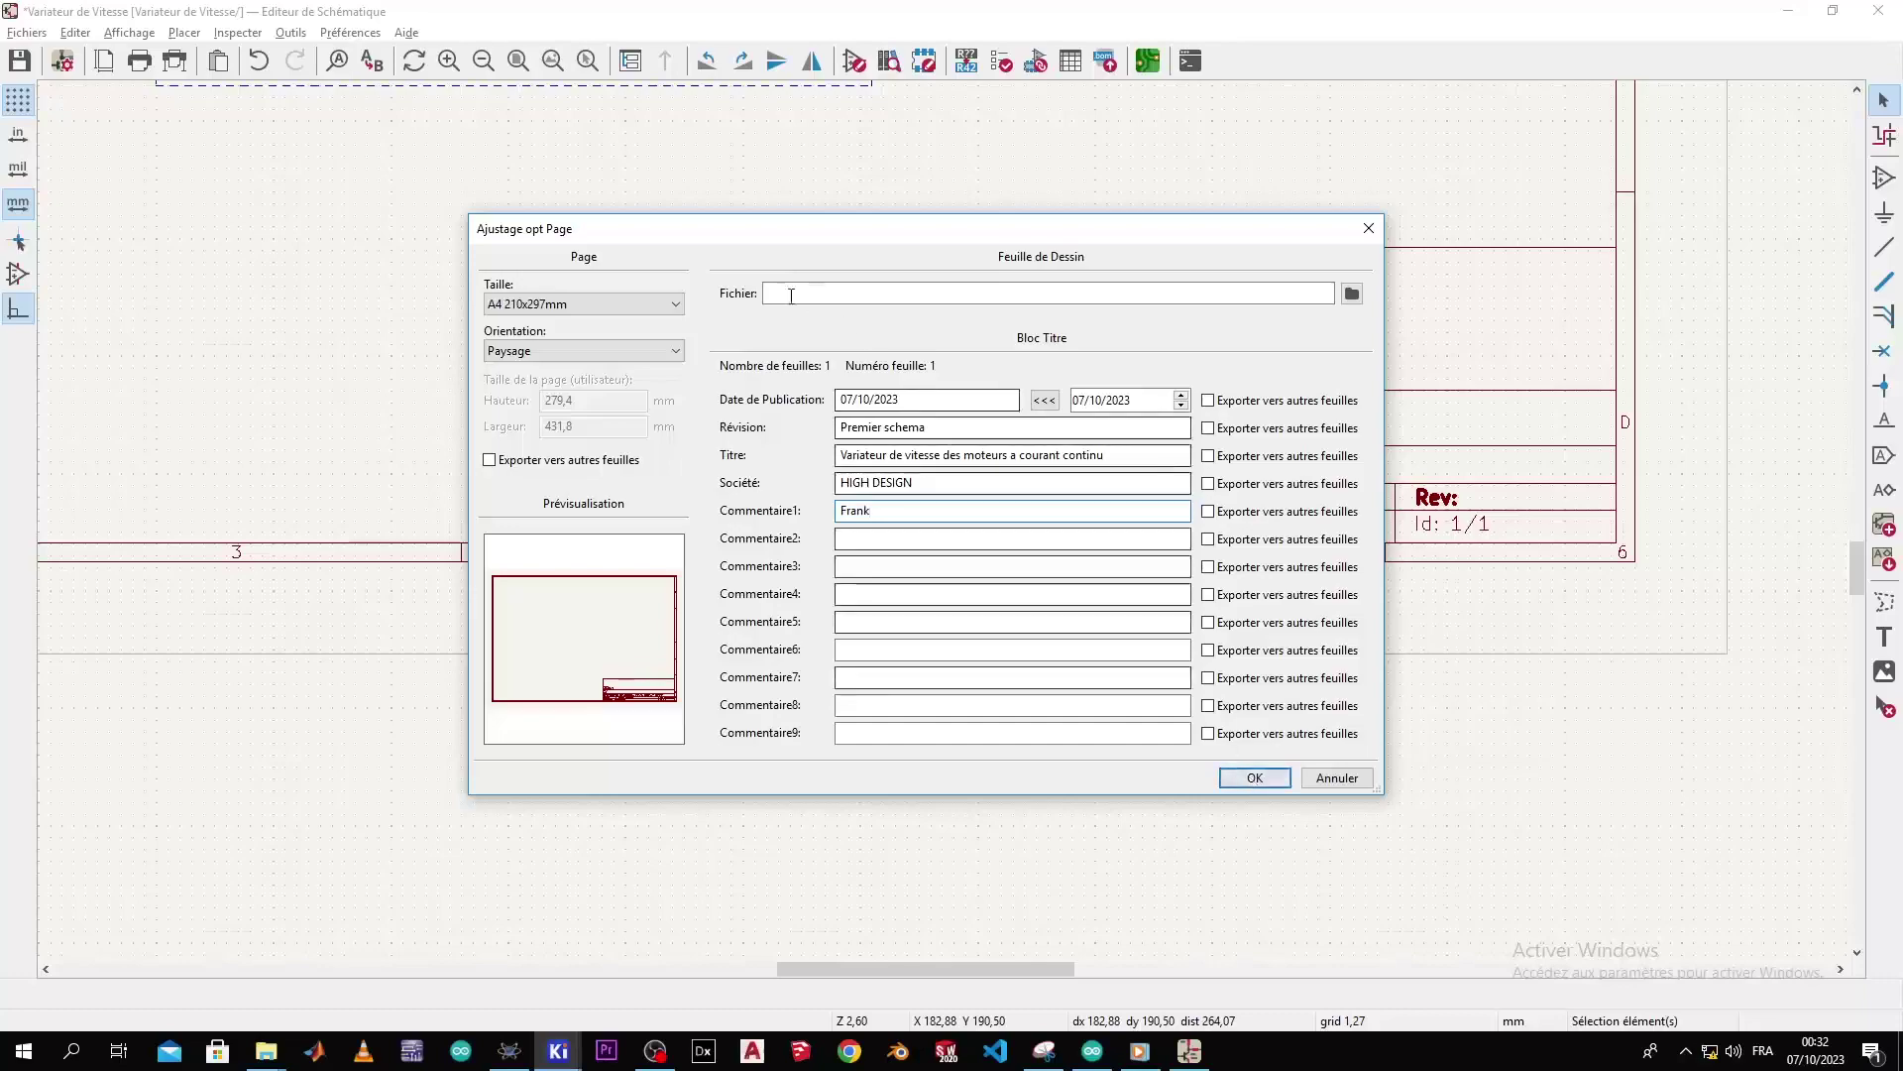
pyautogui.click(674, 307)
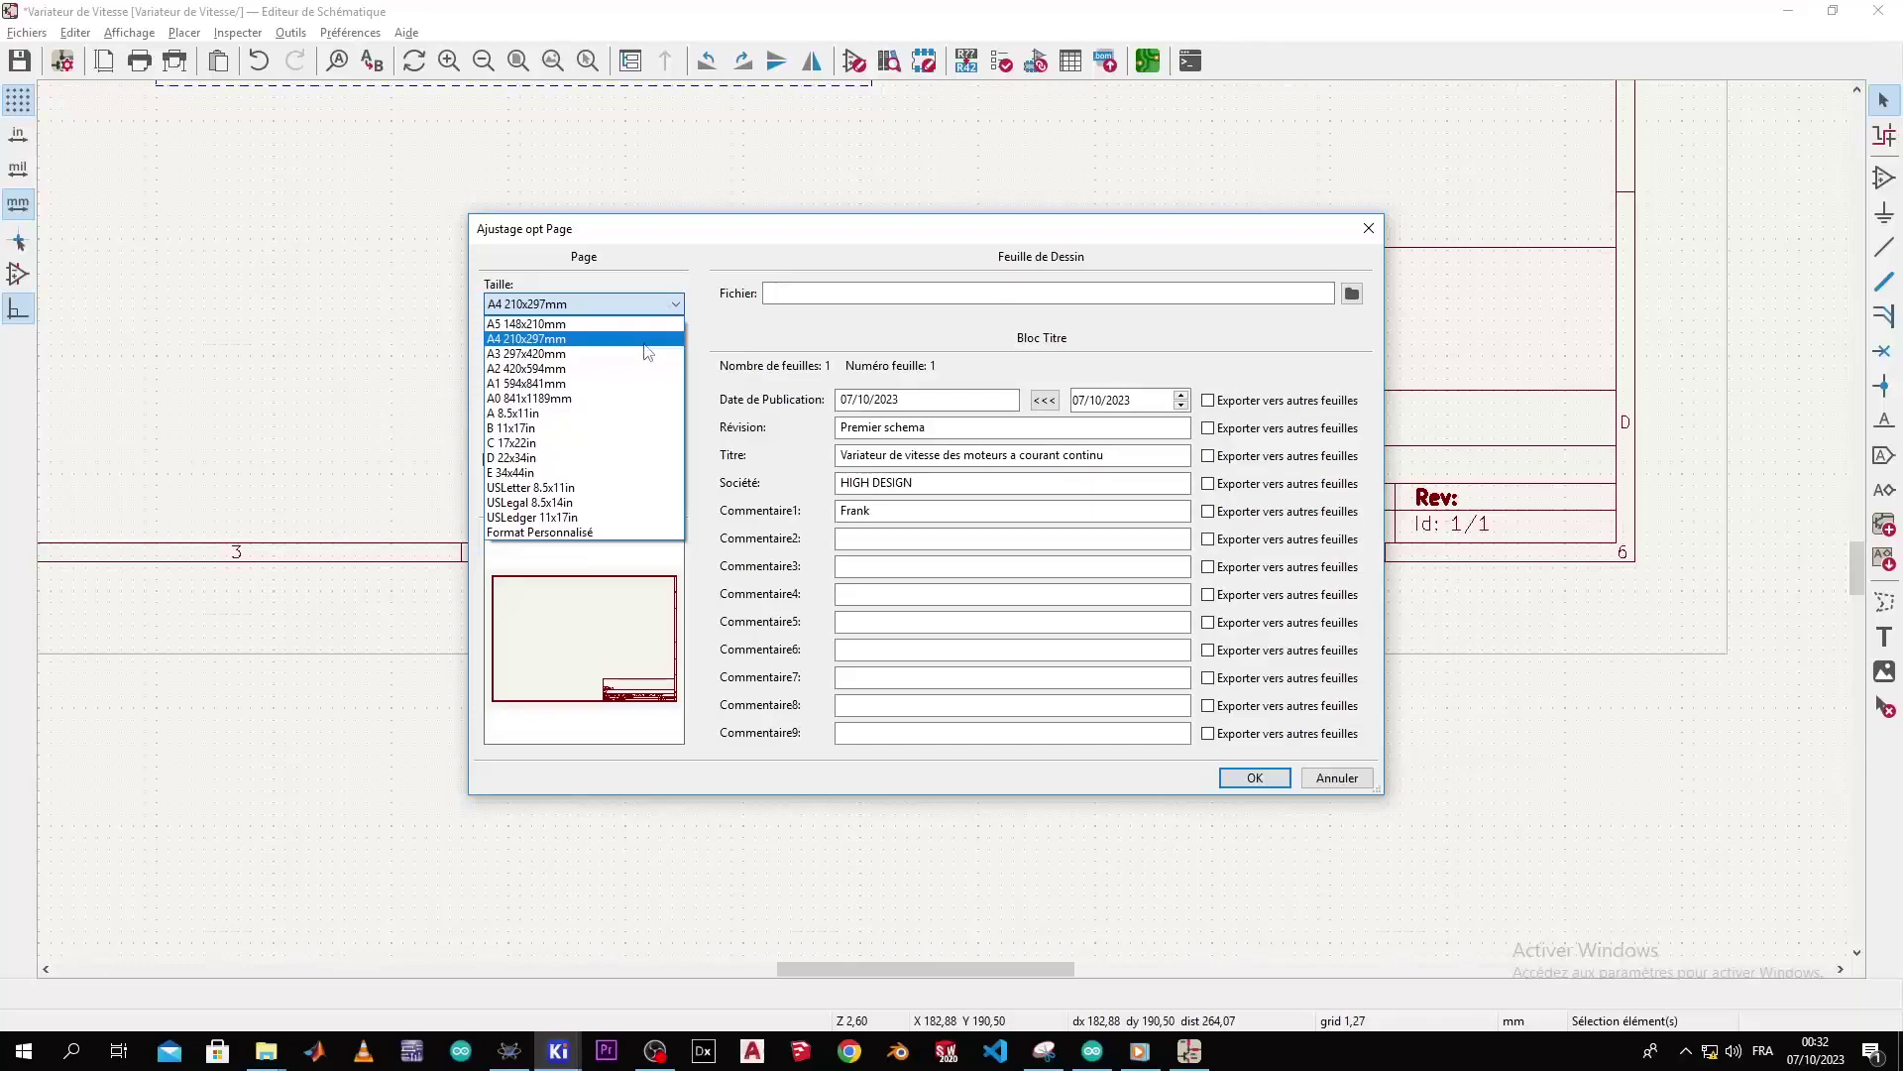
pyautogui.click(719, 268)
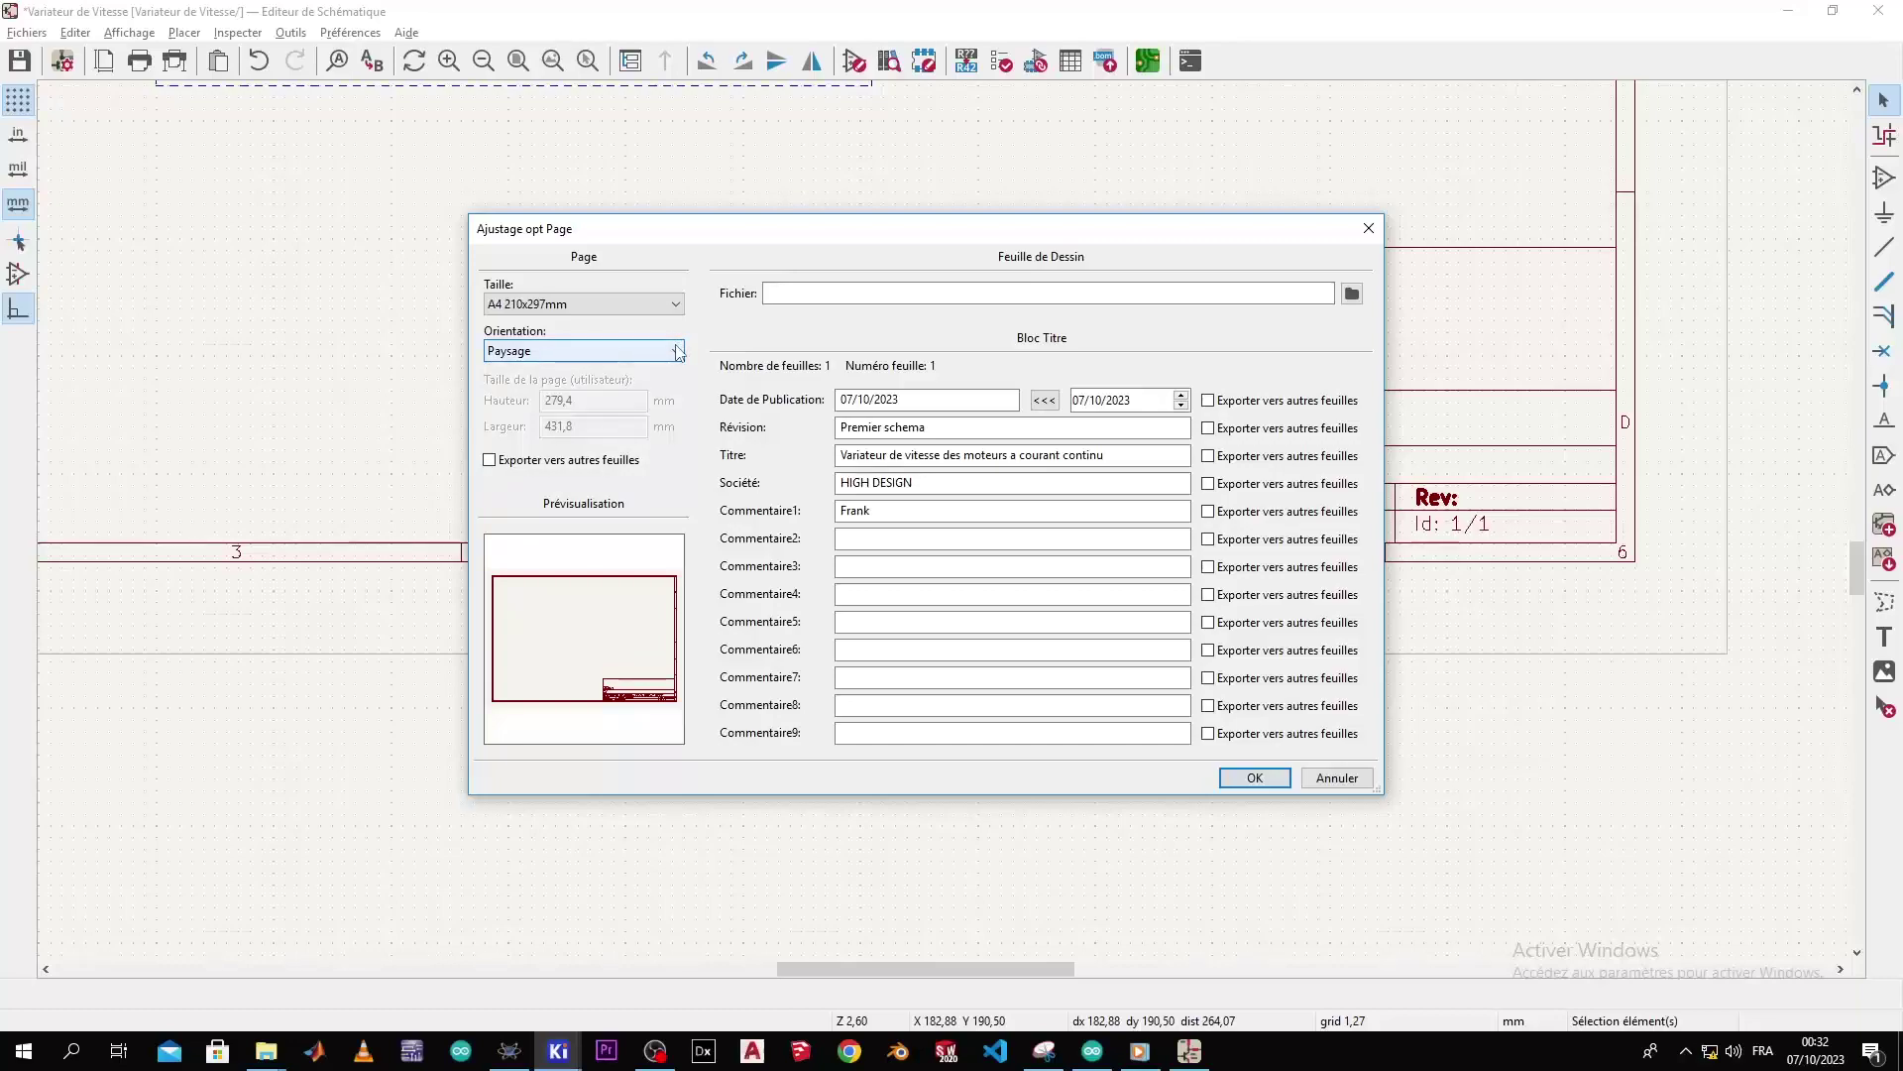
pyautogui.click(1254, 778)
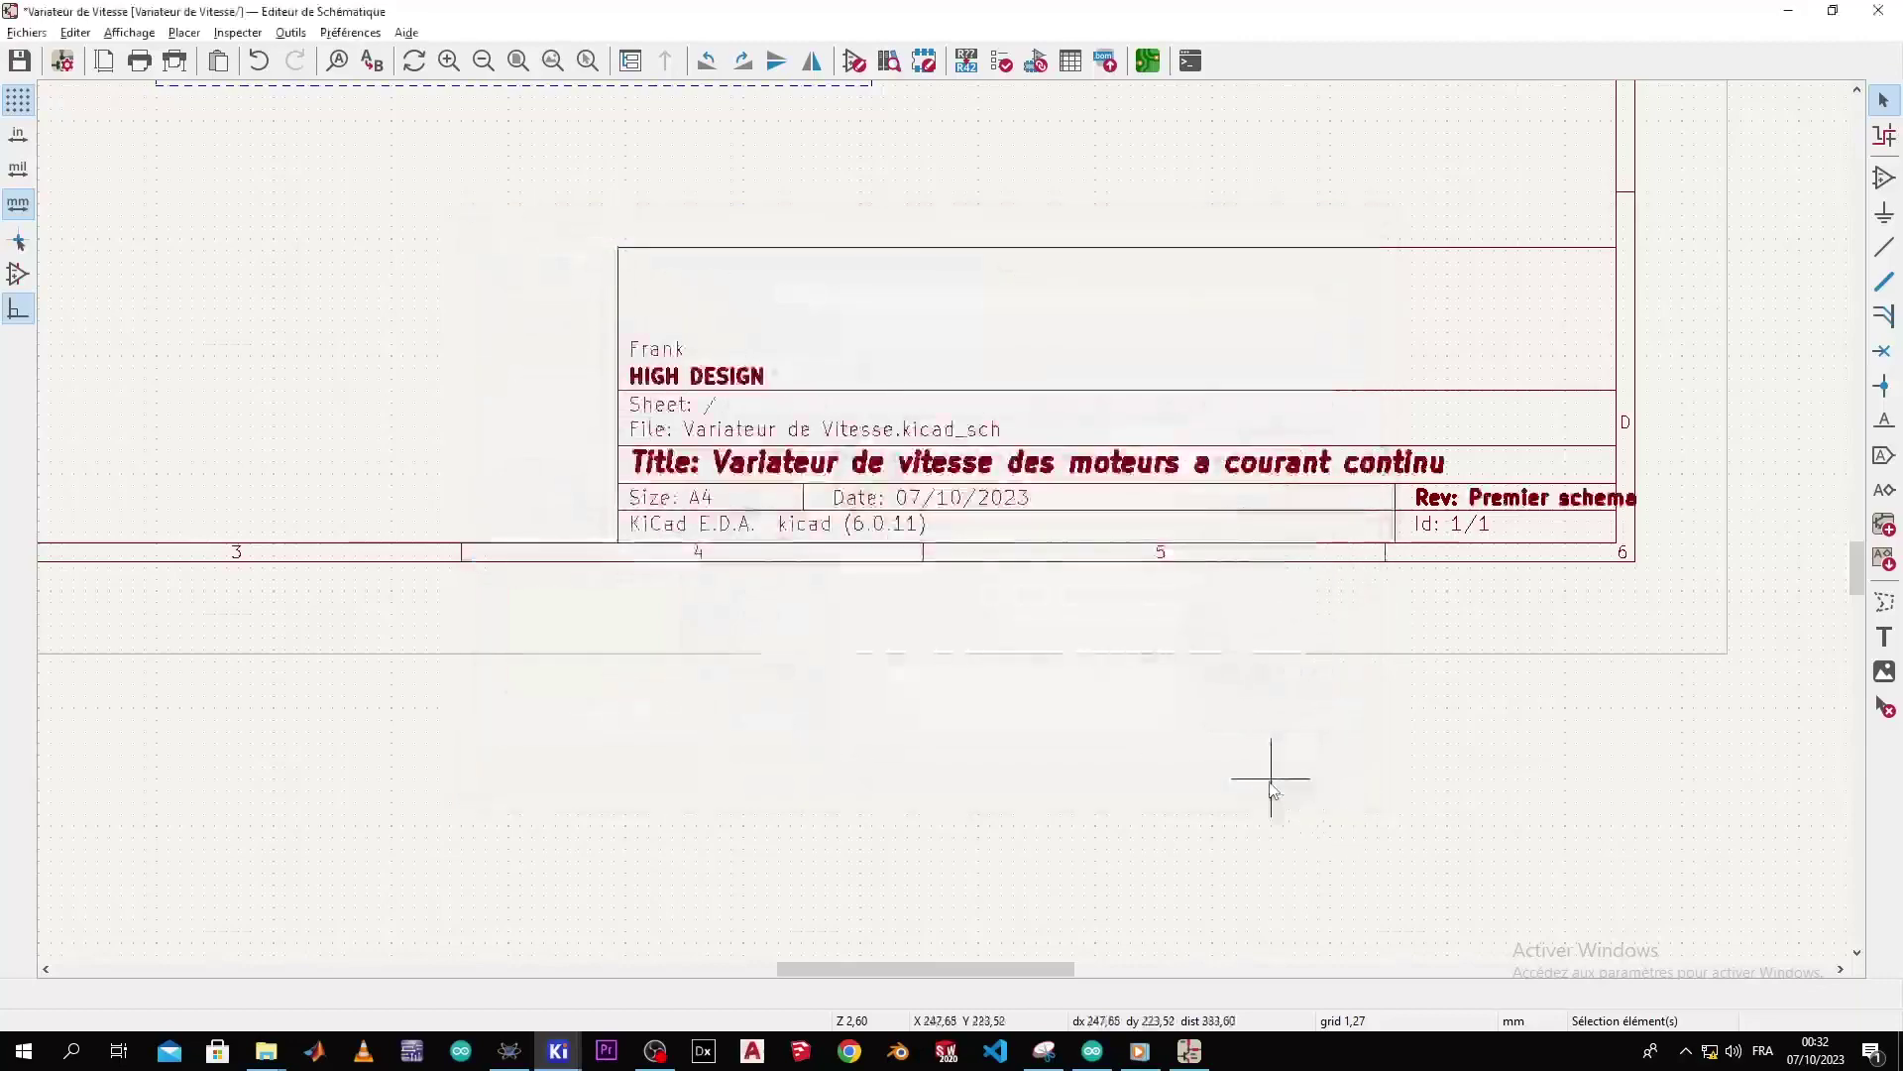
# - Add a field named "Prix unitaire" to the symbol fields table and widen its column to fit the heading
pyautogui.scroll(-4, 972, 340)
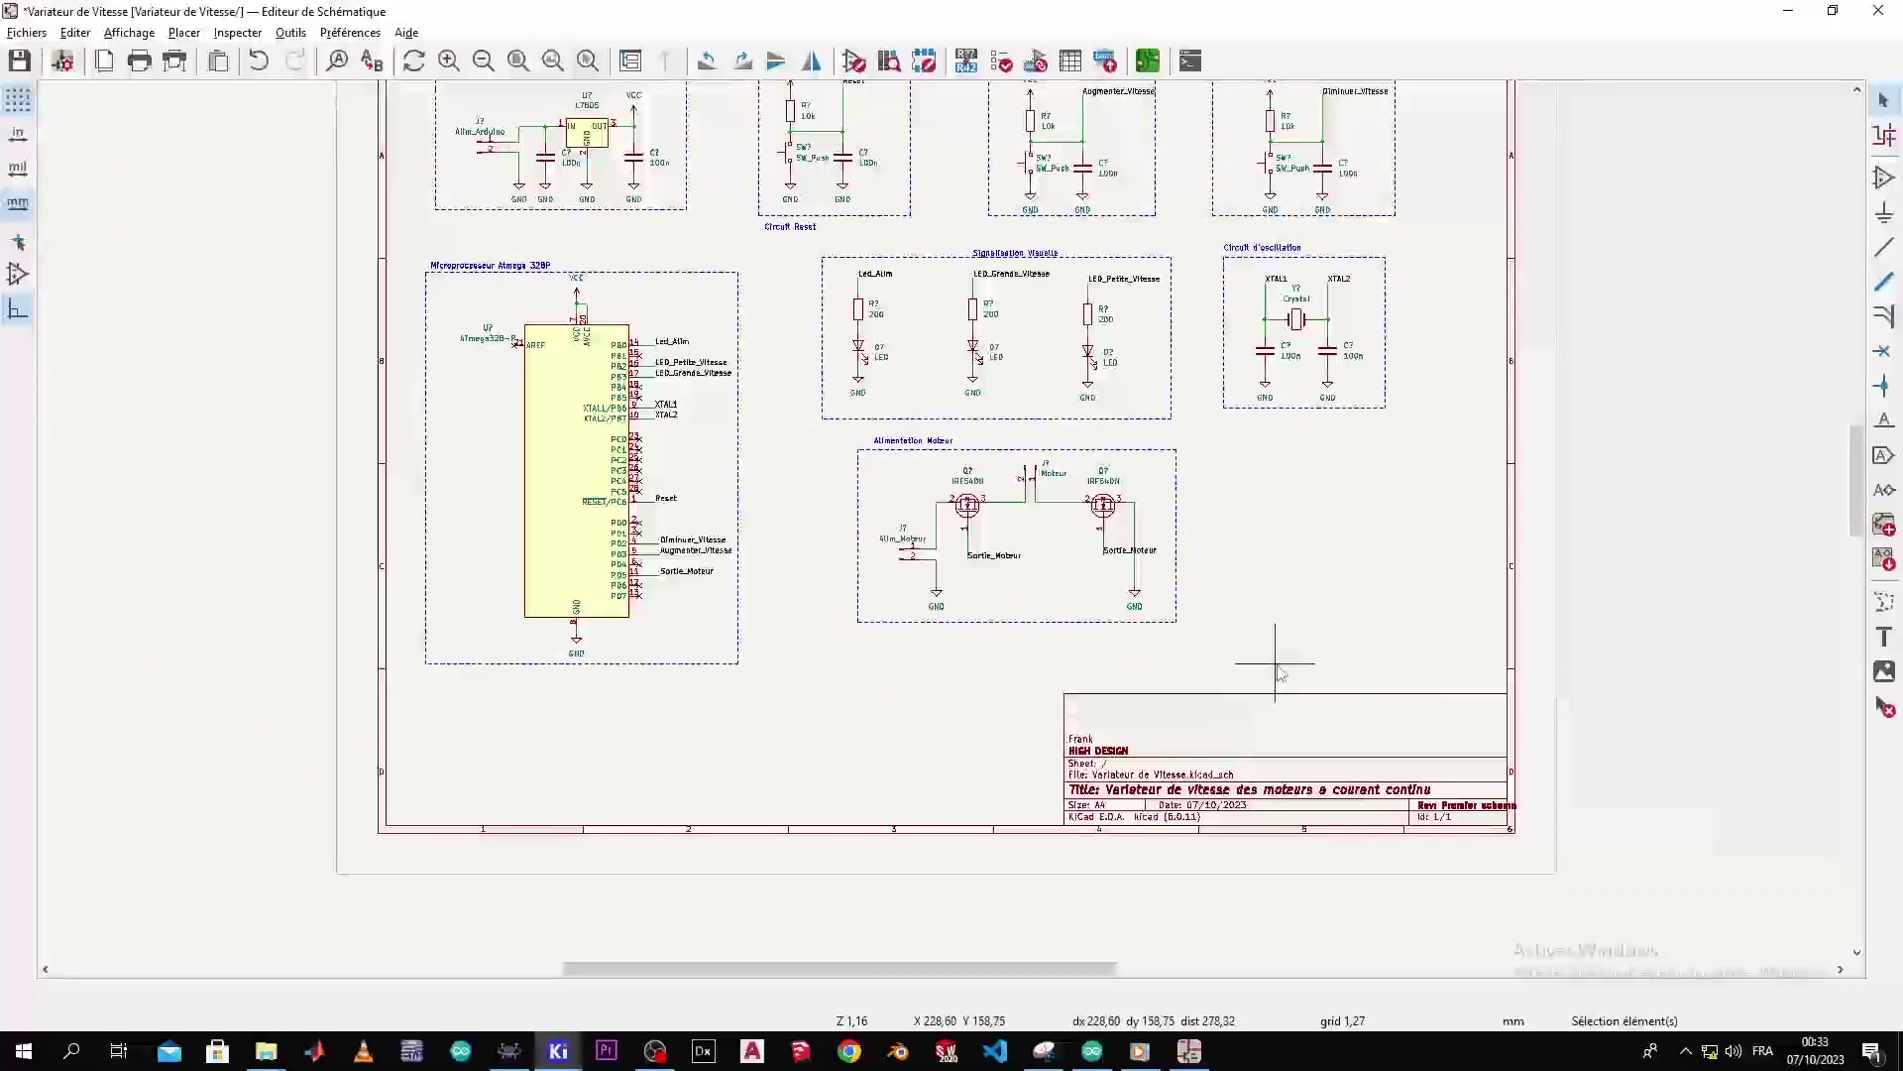
pyautogui.moveTo(1266, 659); pyautogui.dragTo(1211, 741, button='middle')
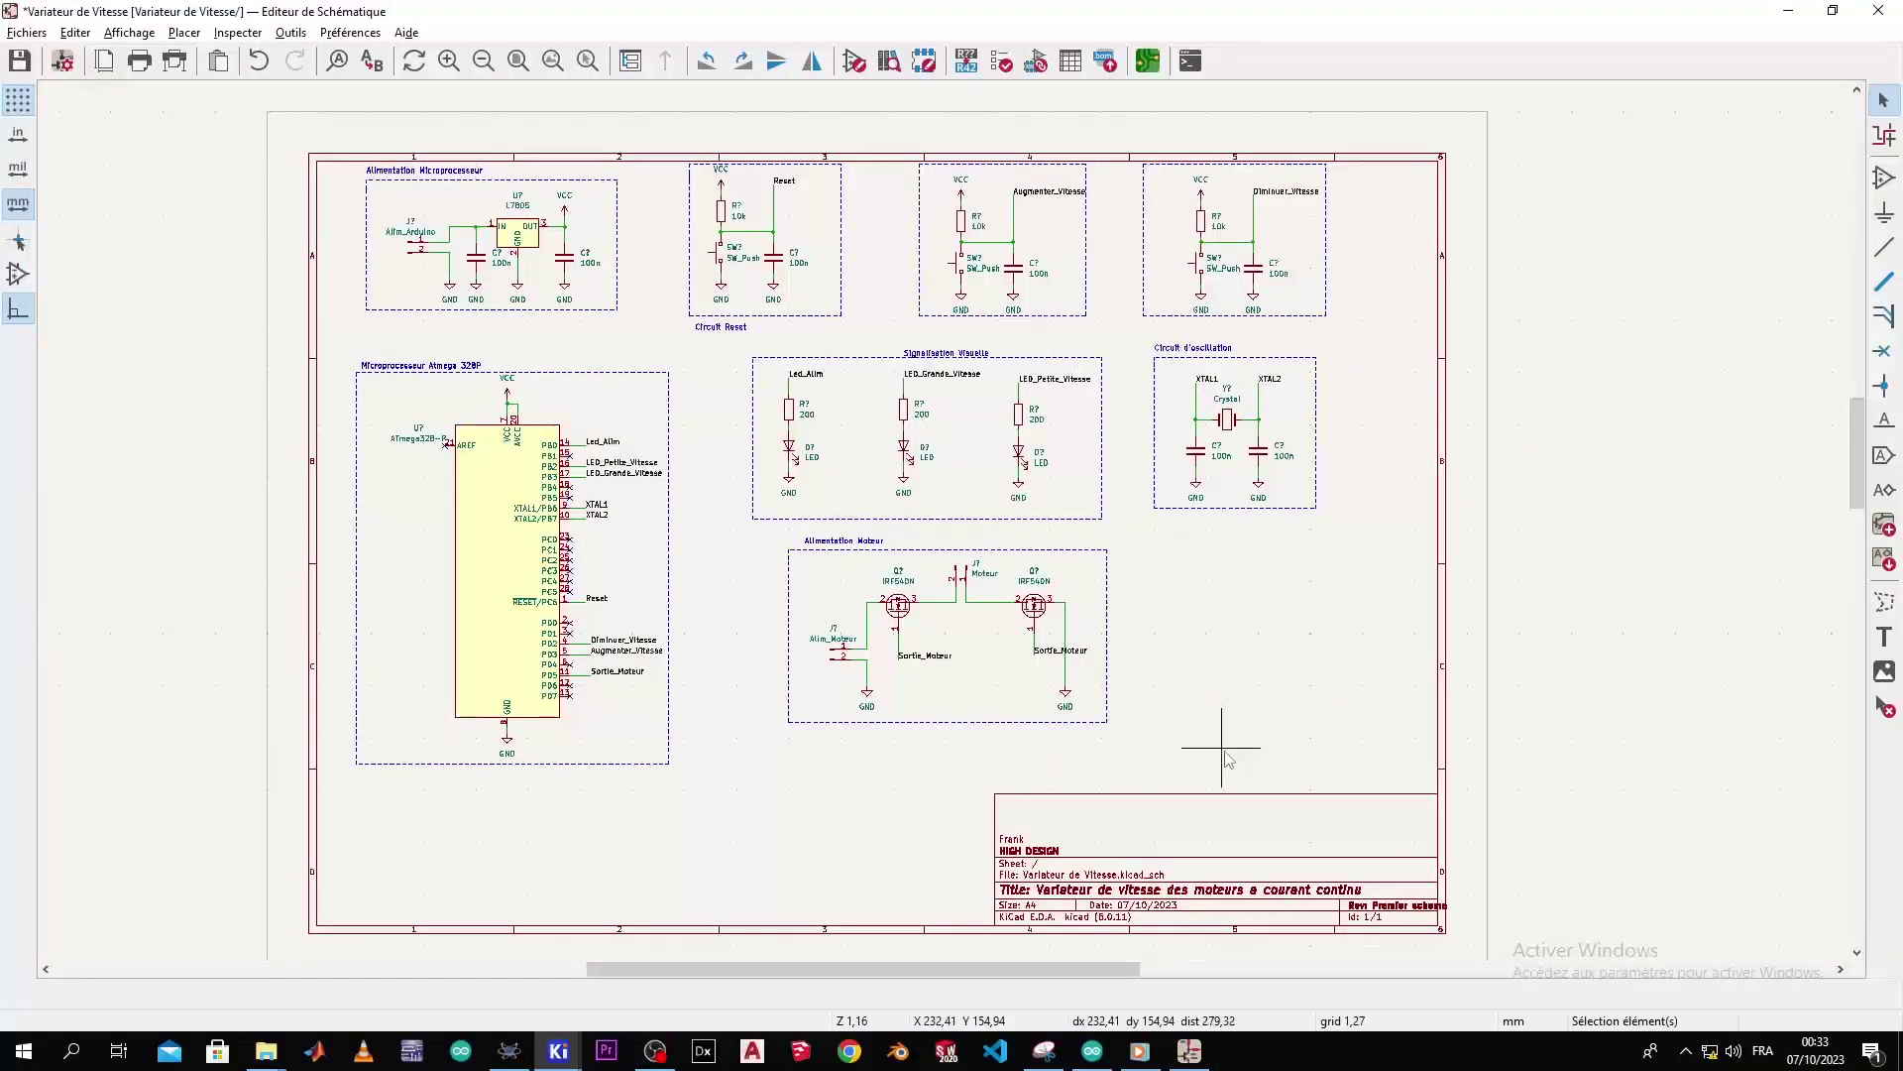
pyautogui.click(1081, 61)
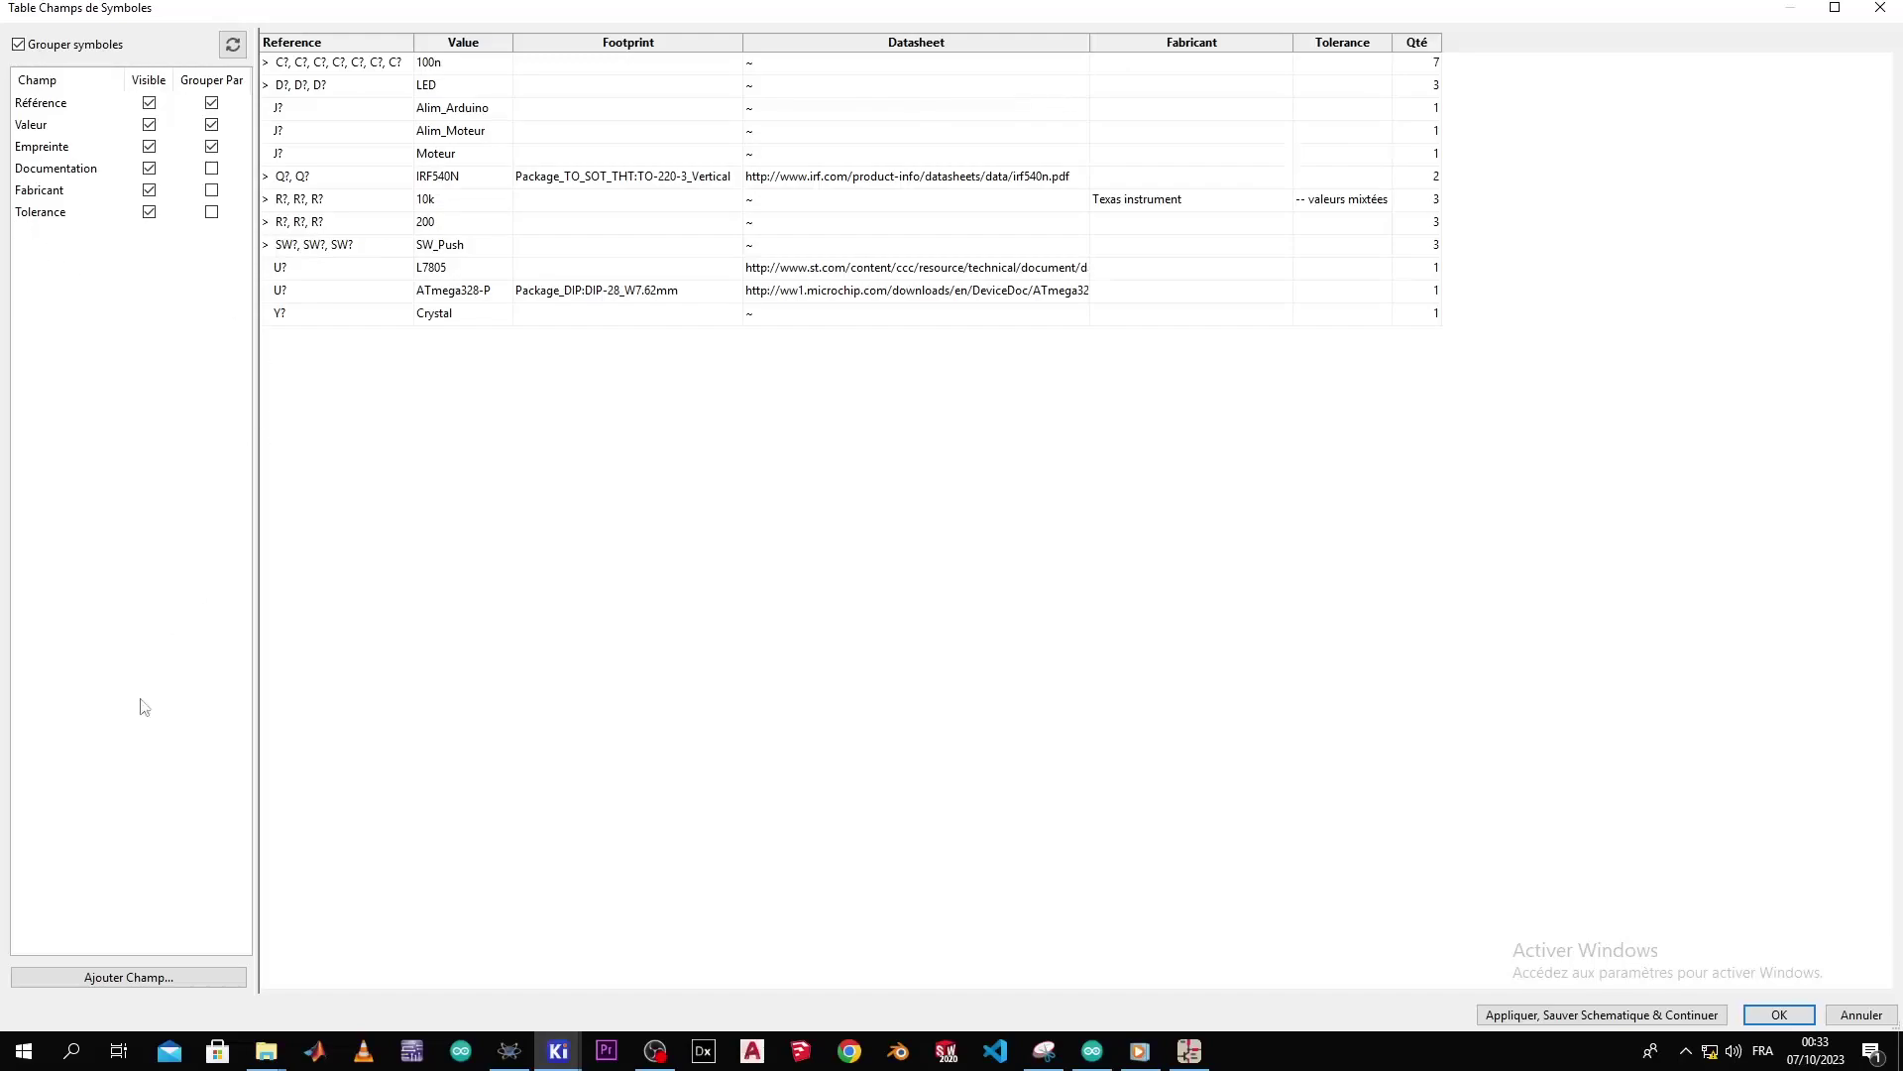
pyautogui.click(121, 984)
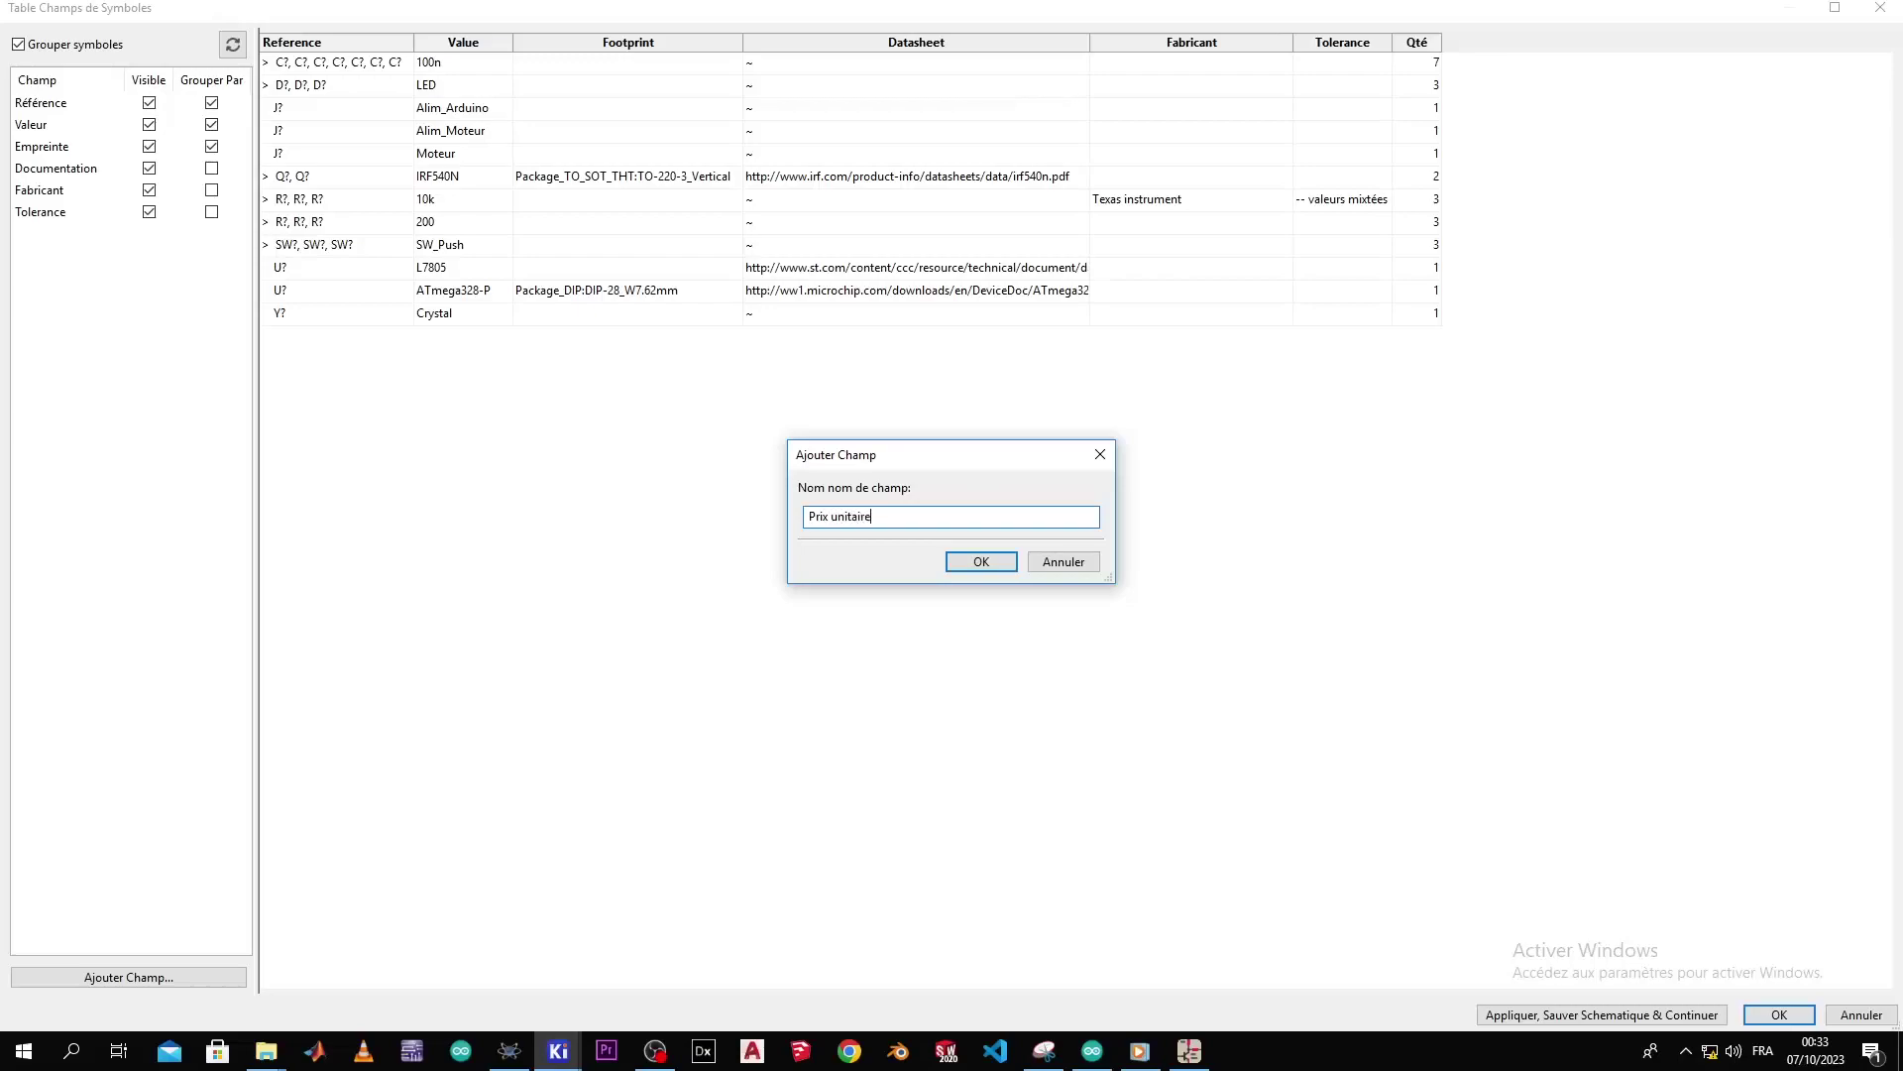
pyautogui.press('Return')
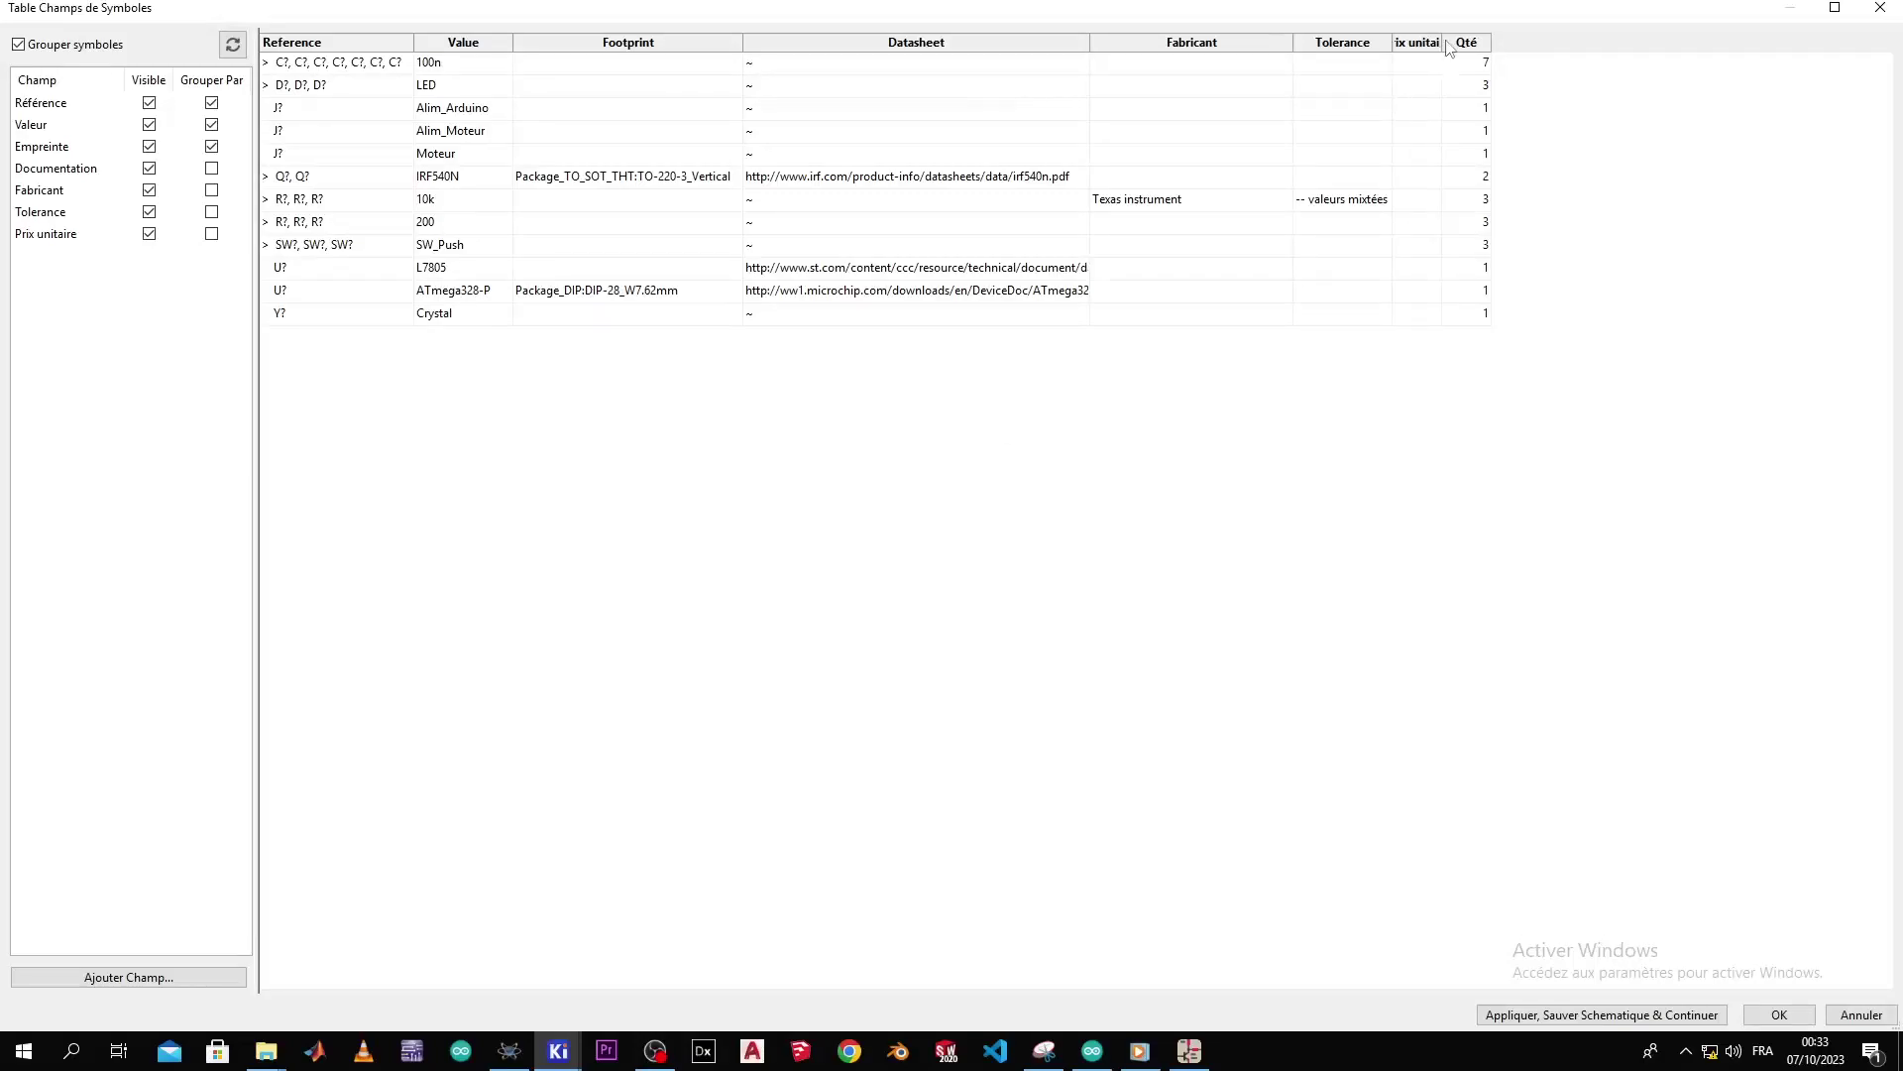
pyautogui.moveTo(1442, 45); pyautogui.dragTo(1532, 44)
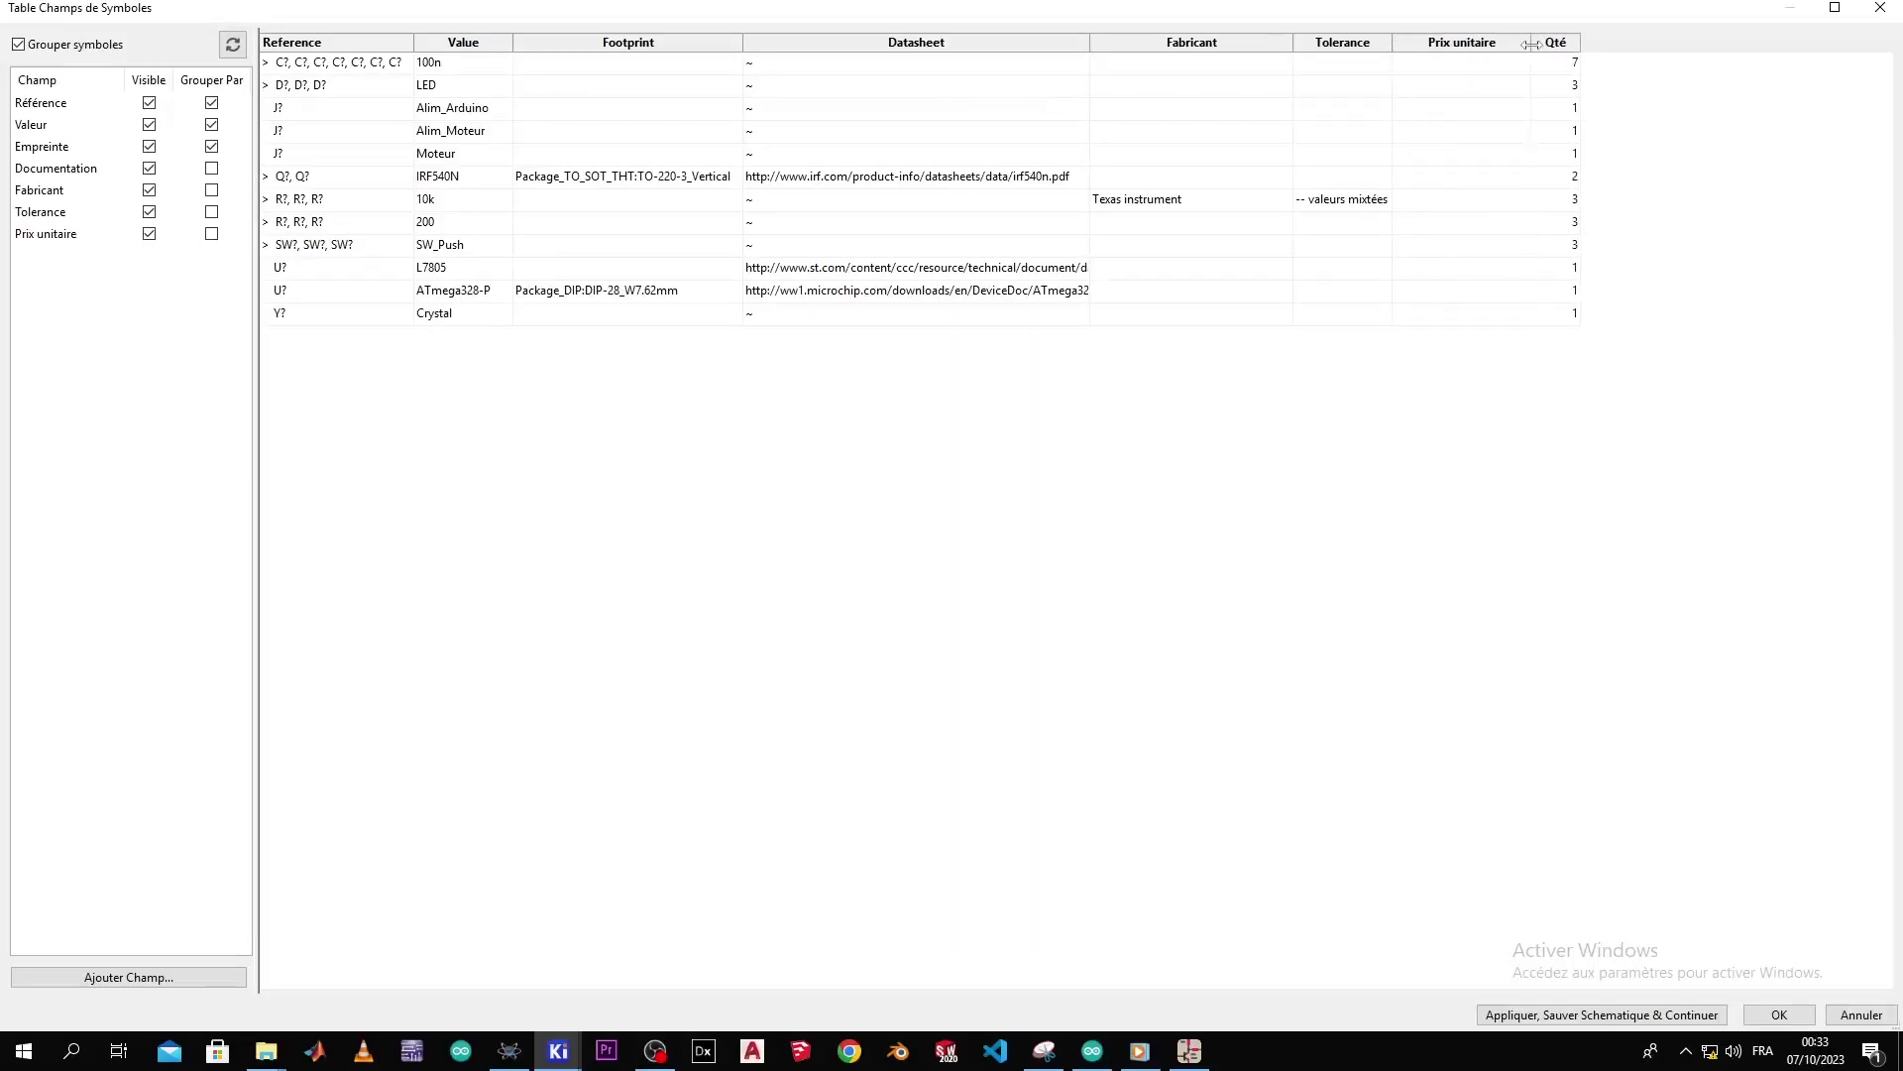
# - Set the Prix unitaire of the 10k resistors to 1, and save the table changes and the schematic
pyautogui.click(1481, 89)
pyautogui.press('Return')
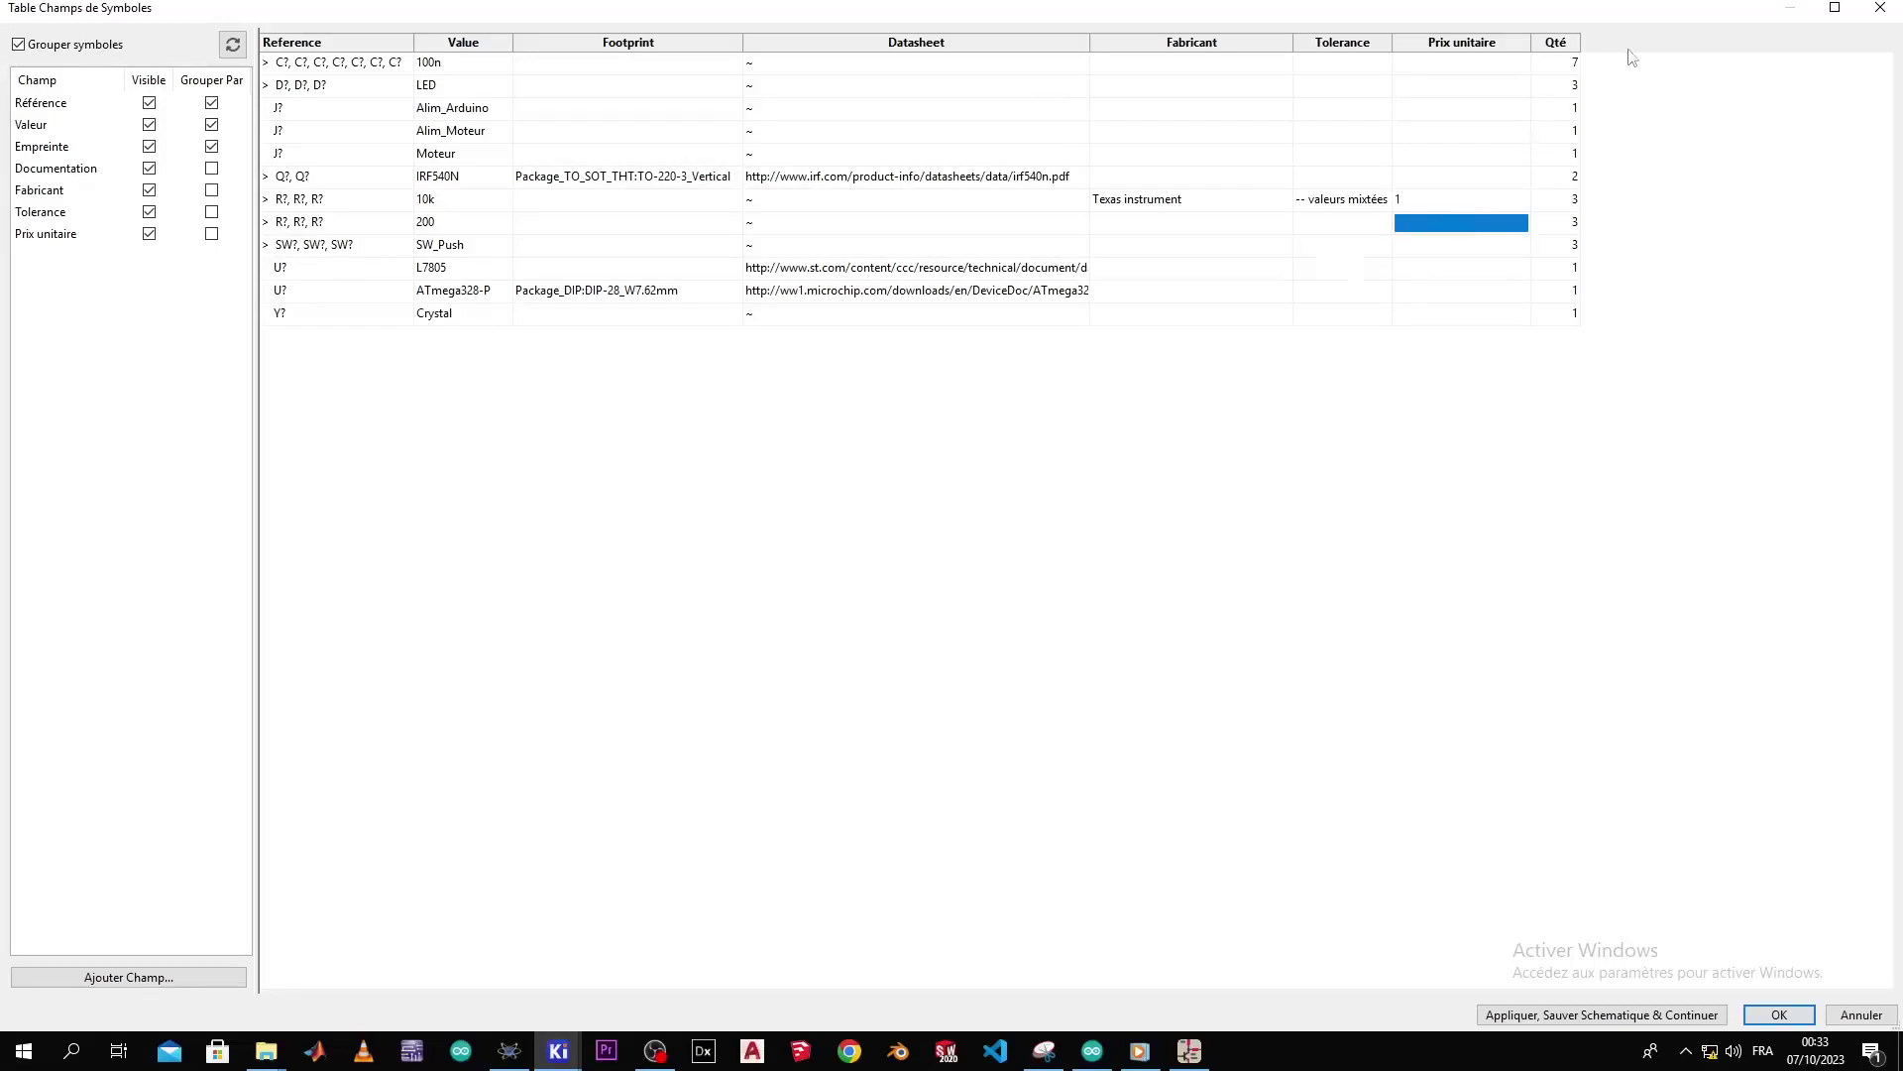
pyautogui.click(1882, 12)
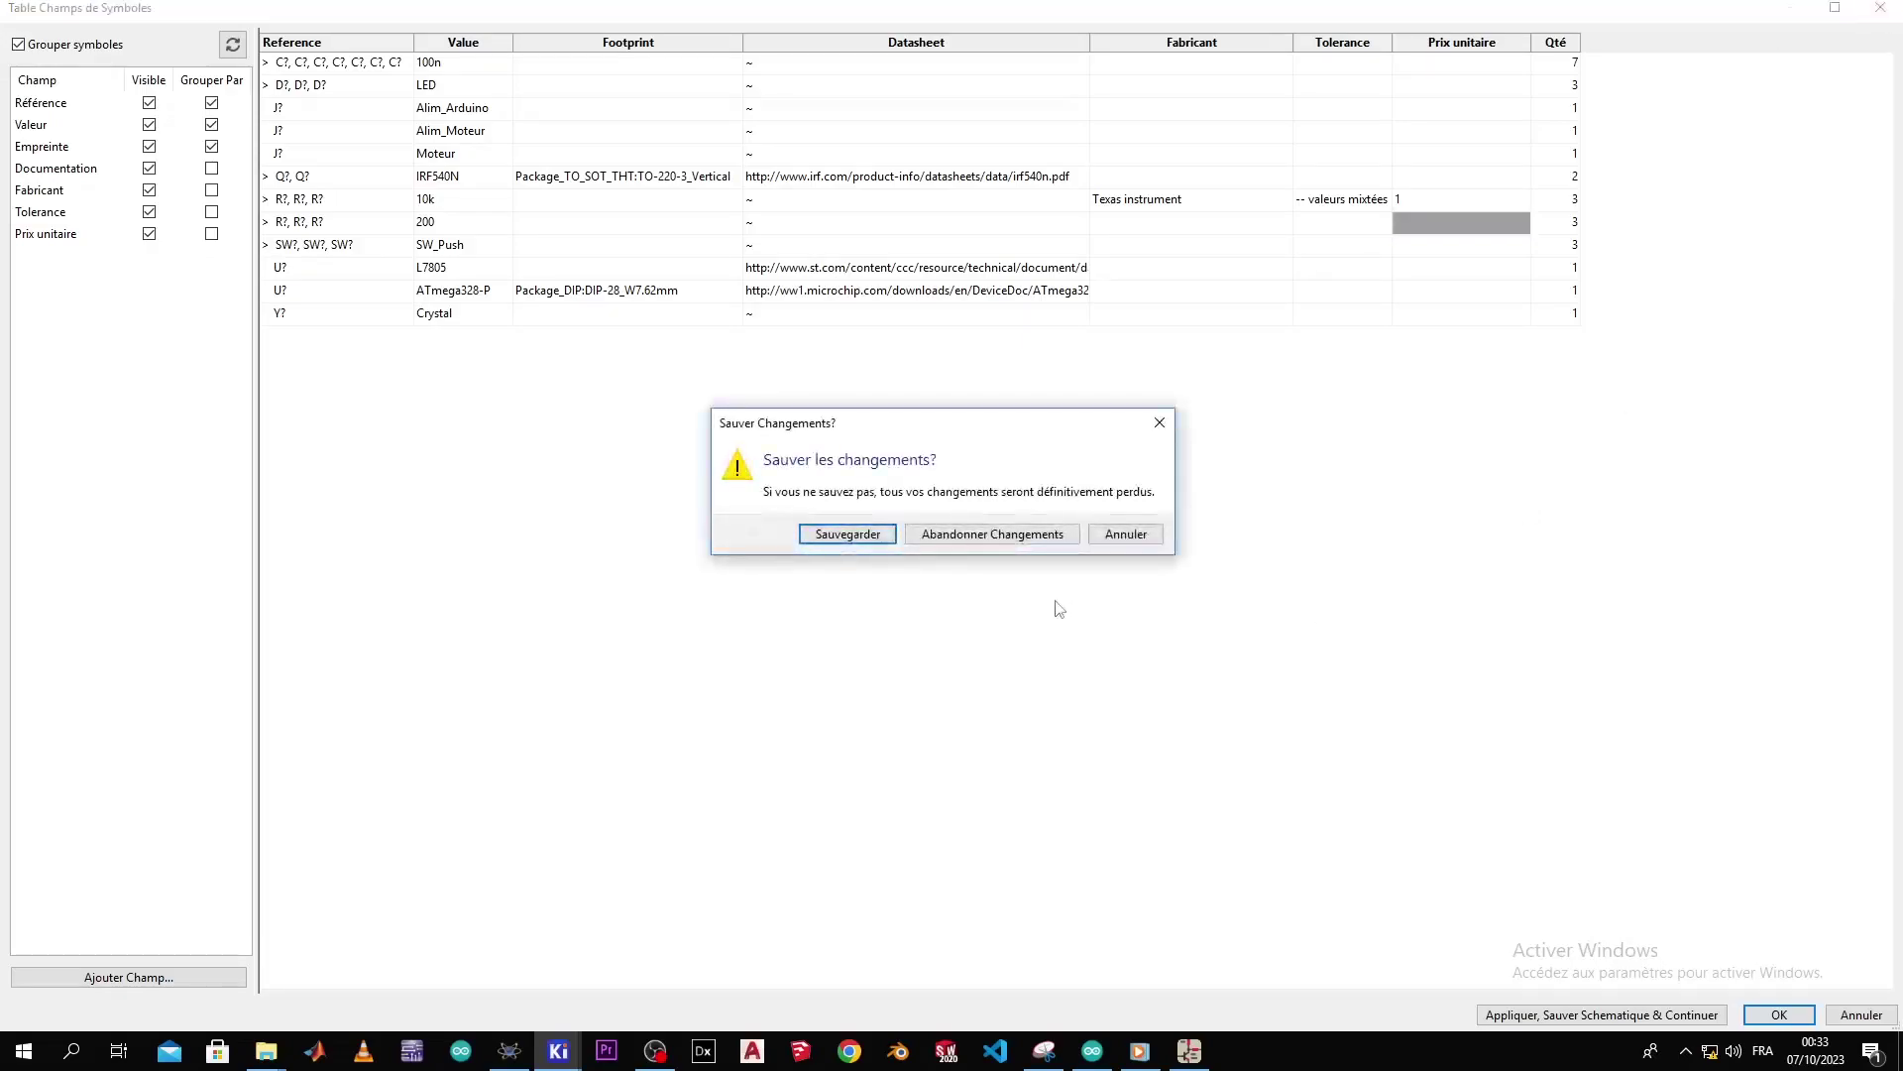
pyautogui.click(860, 536)
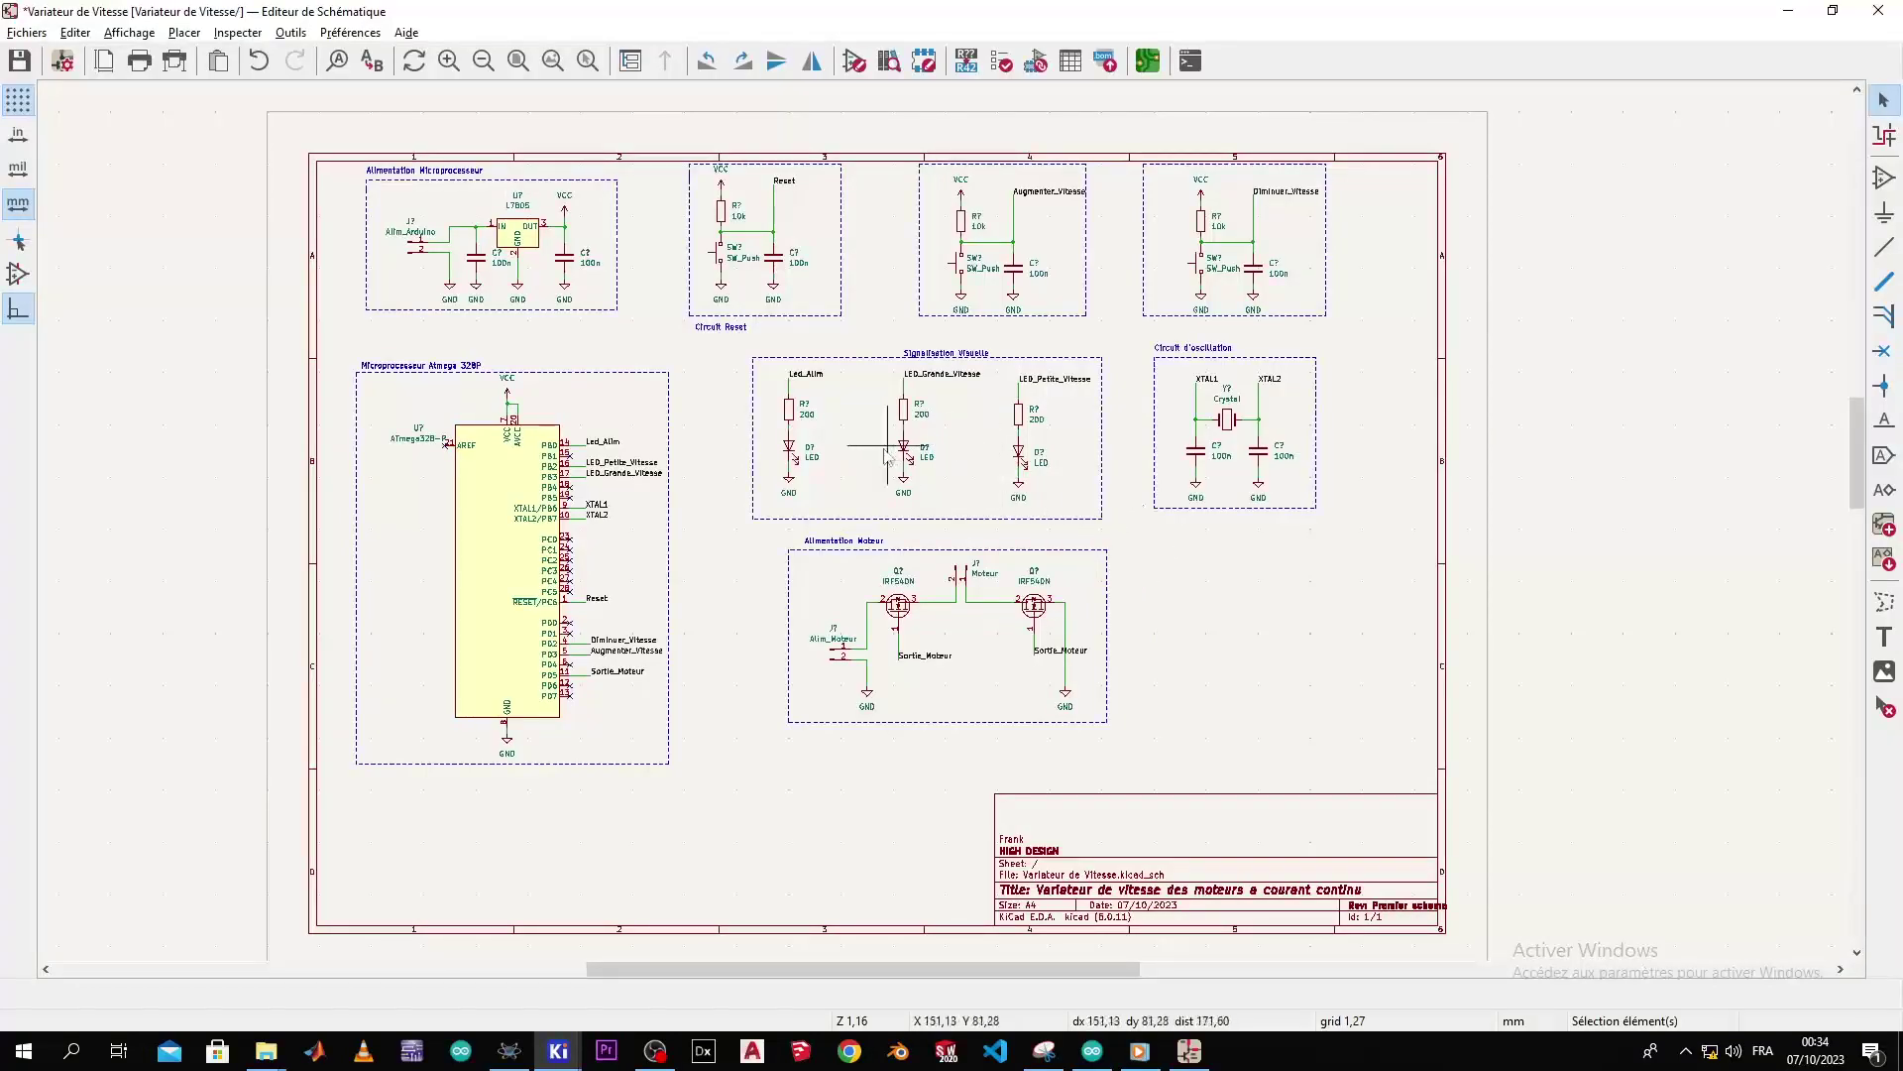
pyautogui.moveTo(798, 445); pyautogui.dragTo(884, 436, button='middle')
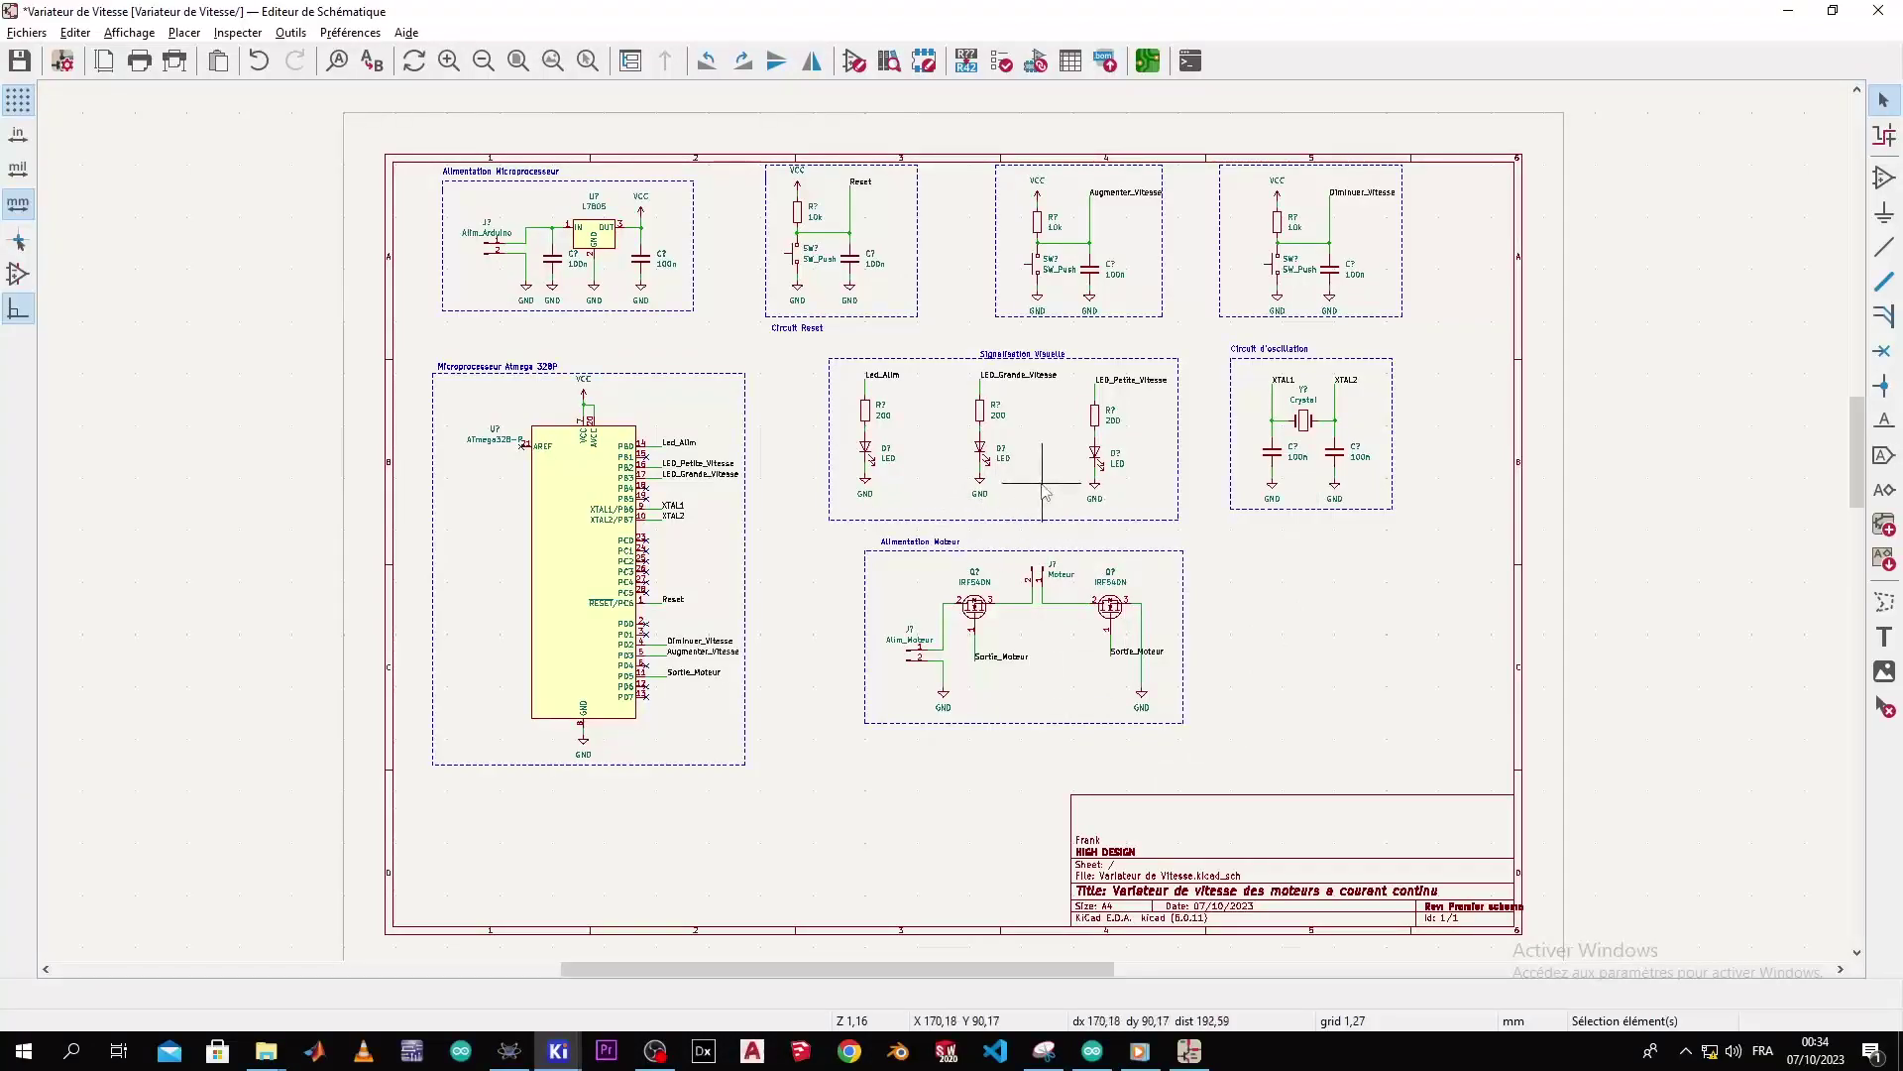
pyautogui.hotkey('ctrl', 's')
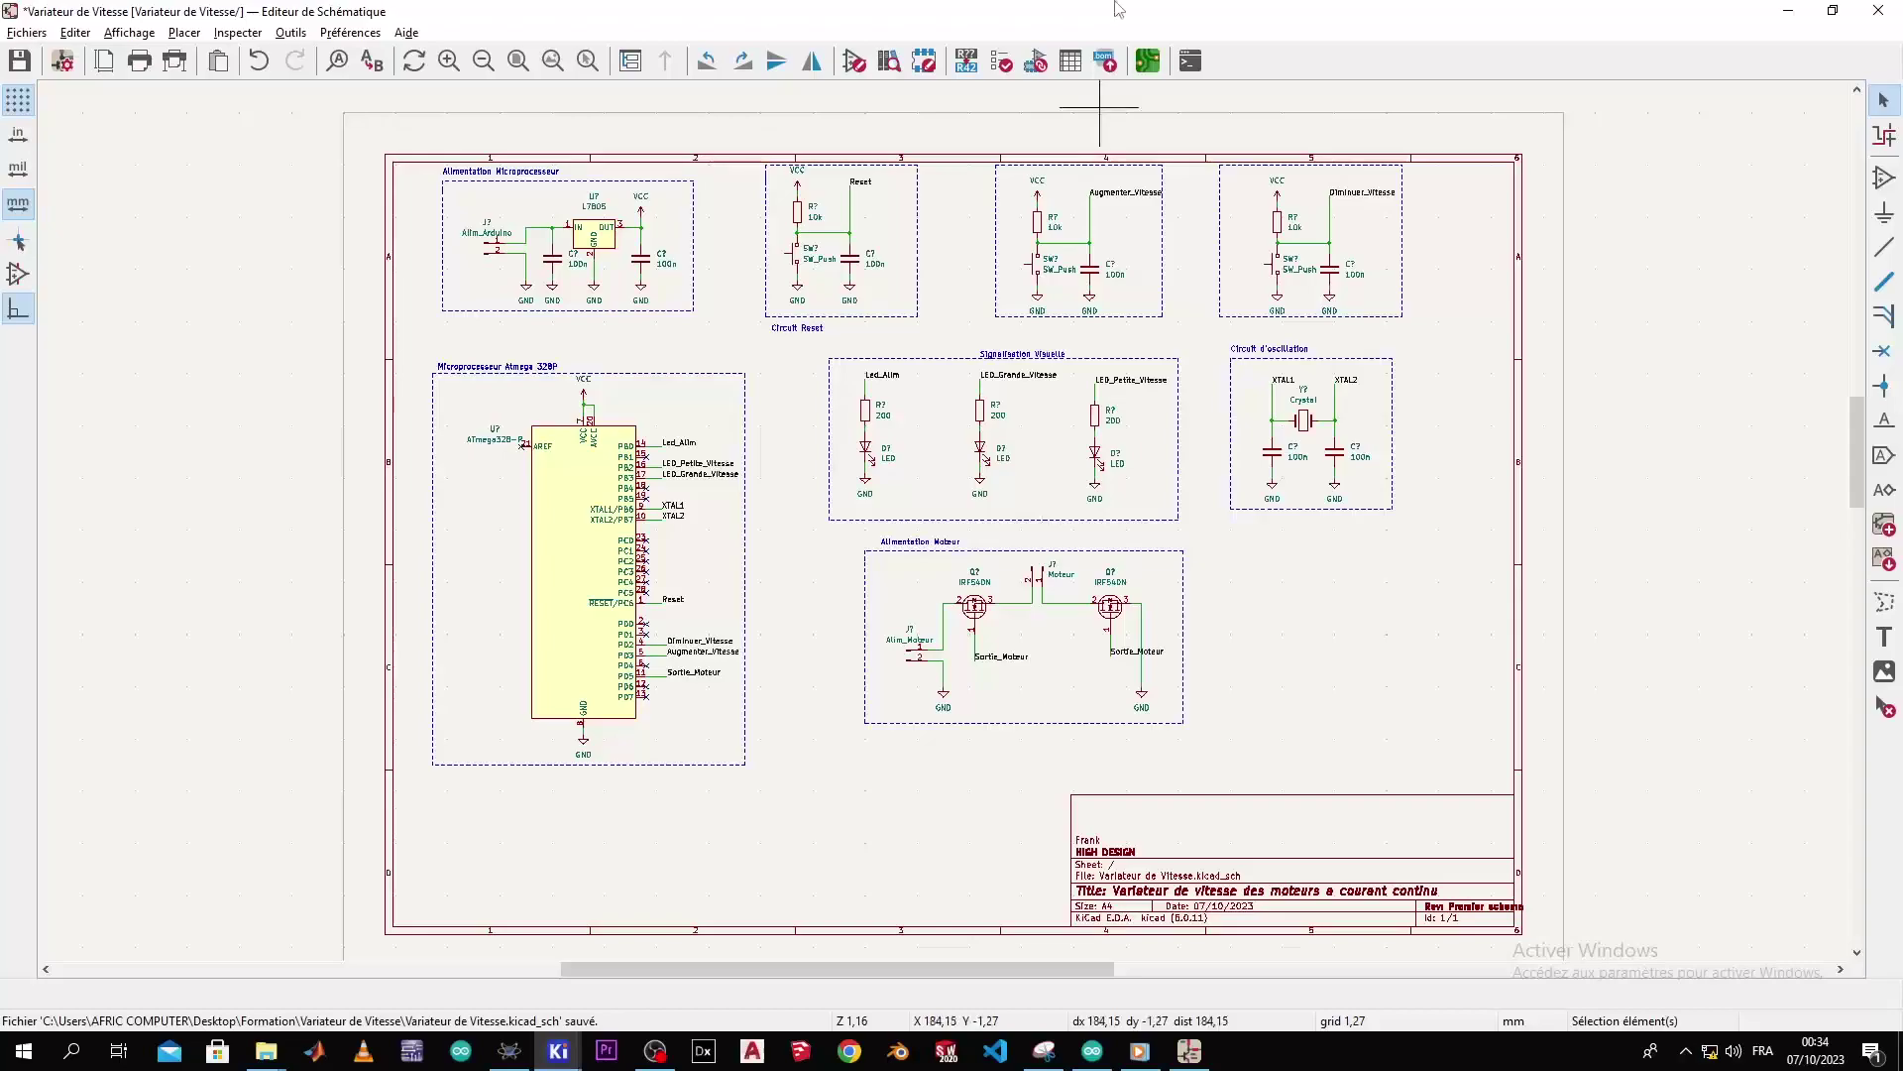
# - Open the annotation settings for the schematic's symbols
pyautogui.click(967, 61)
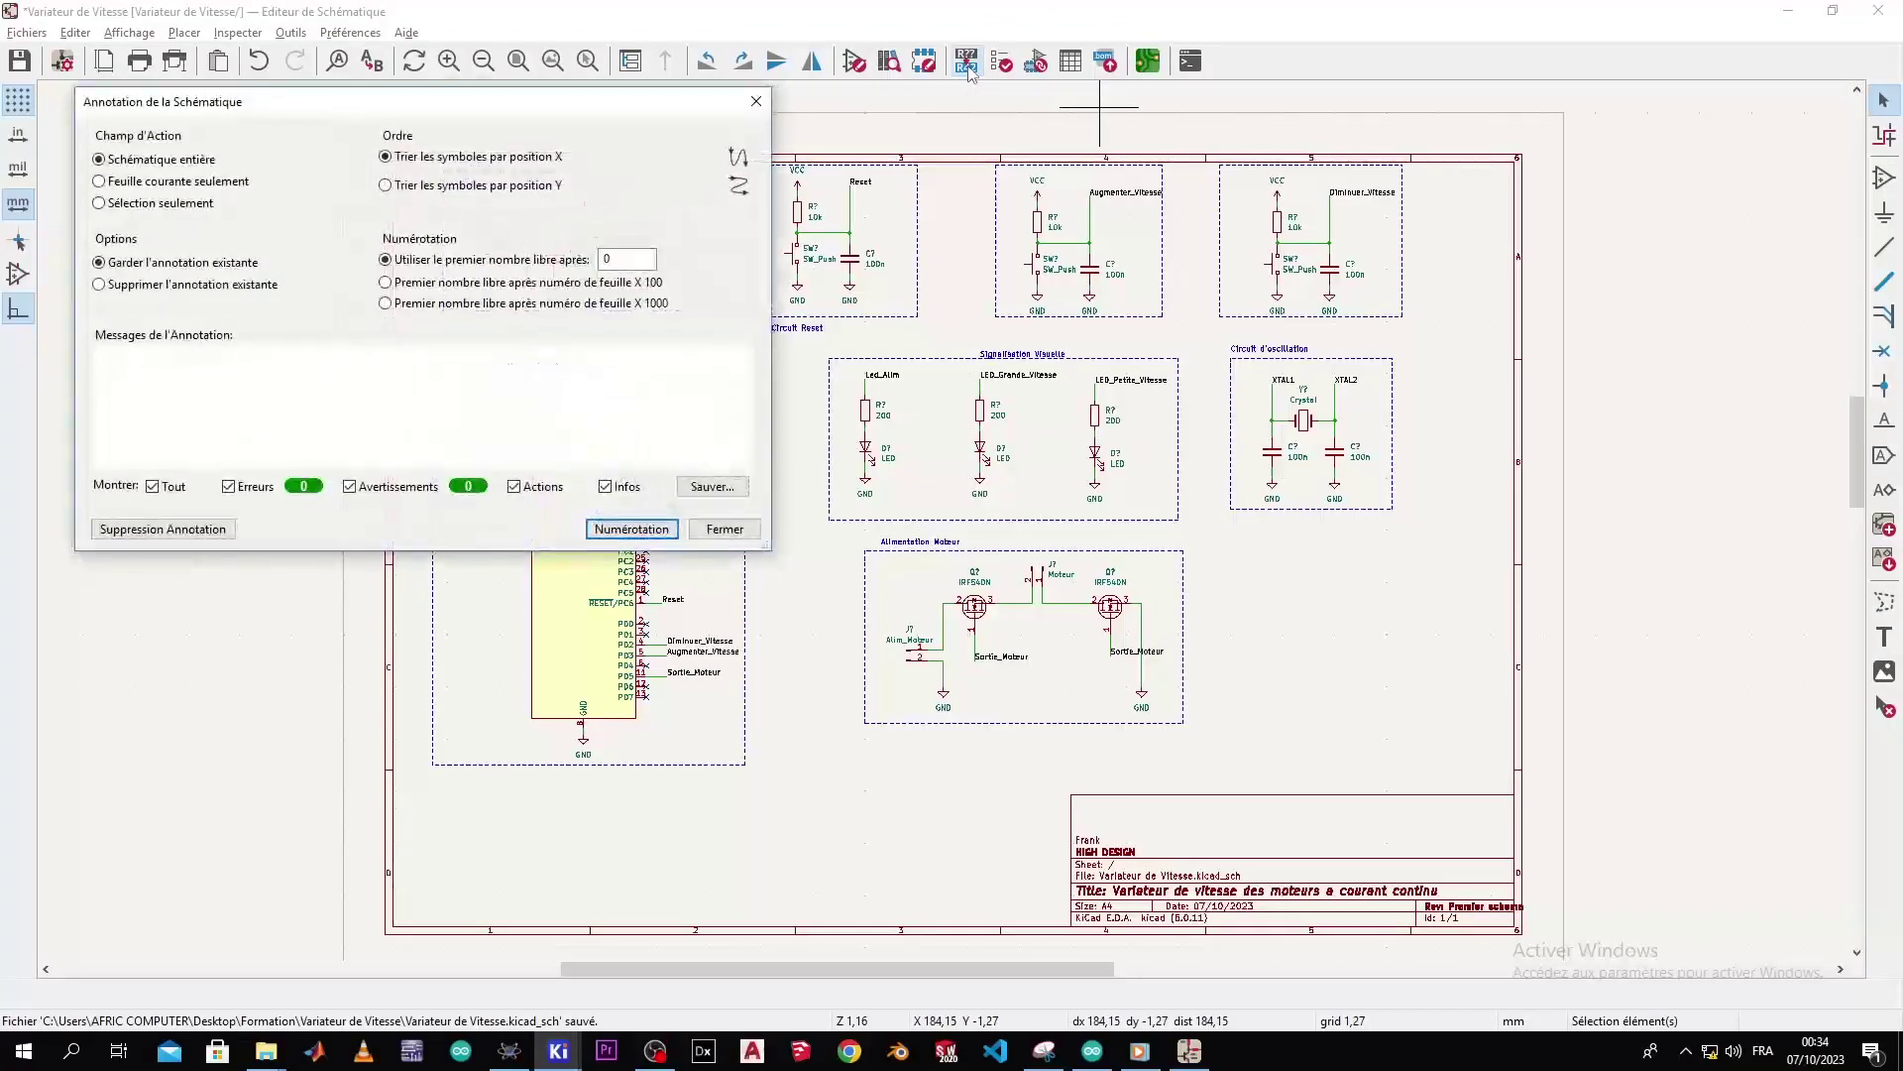